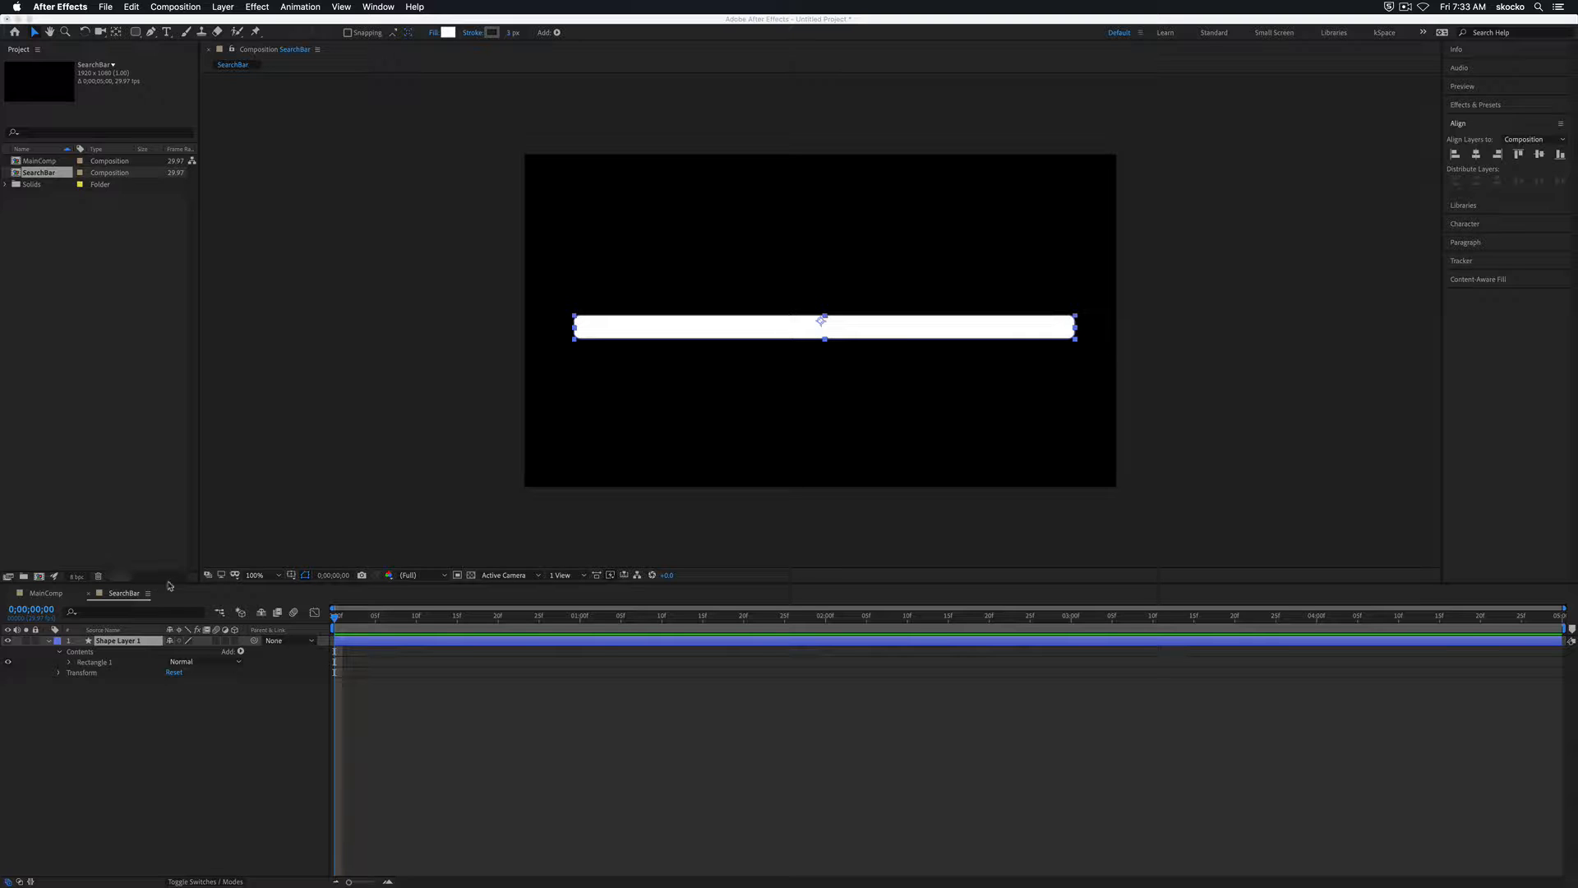
- Try scaling and rotating the shape layer about its off-centre anchor point, undoing each change
left_click(130, 643)
key("s")
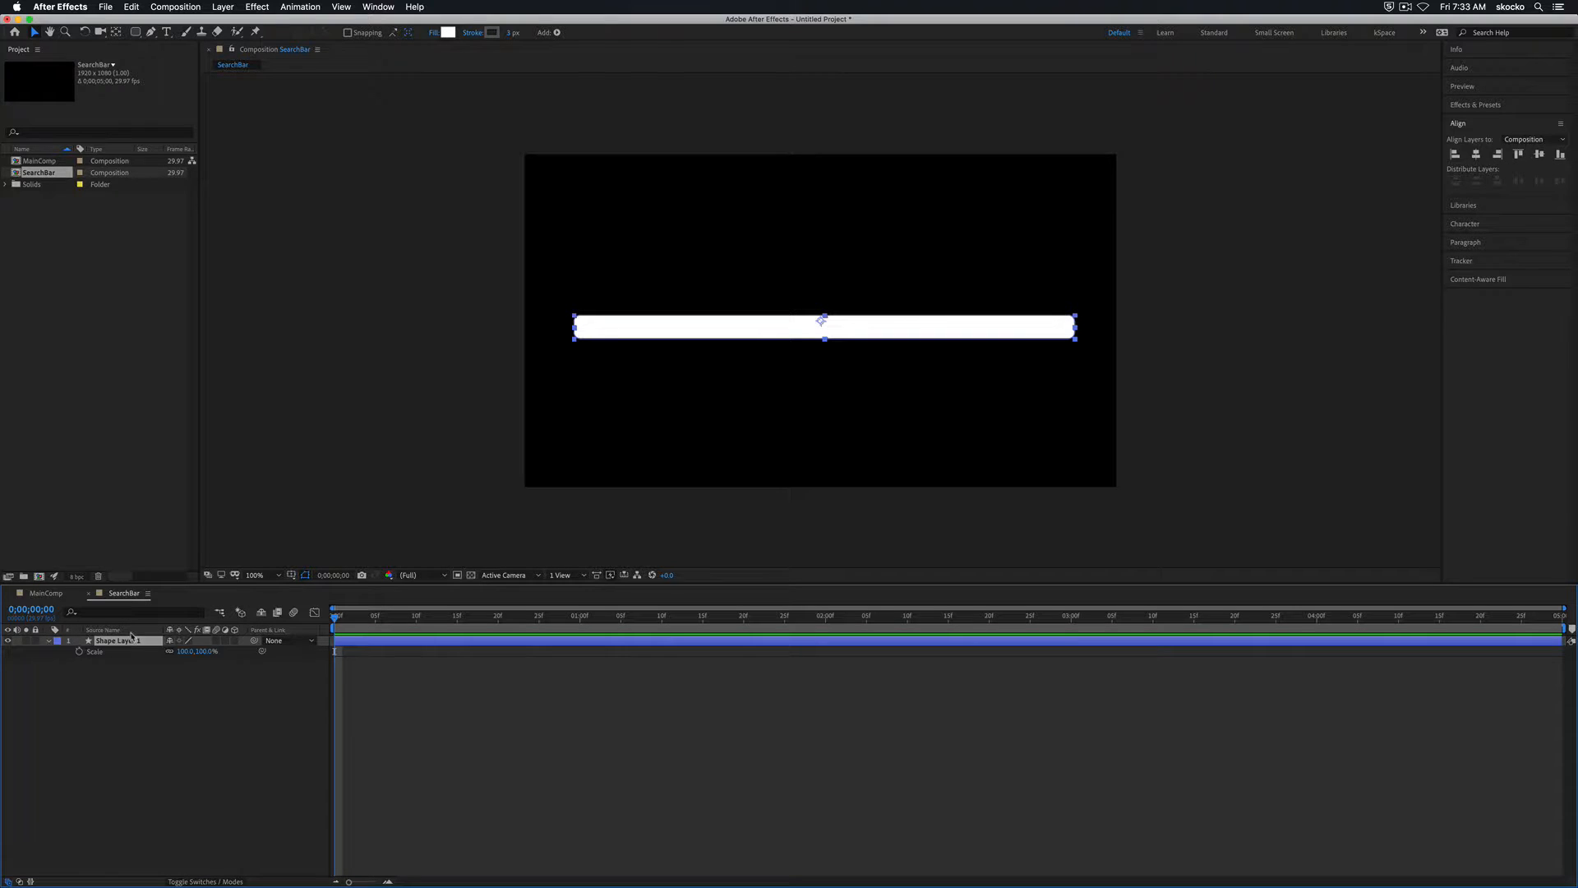
left_click_drag(204, 651, 172, 622)
key("super+z")
key("r")
left_click_drag(171, 650, 332, 654)
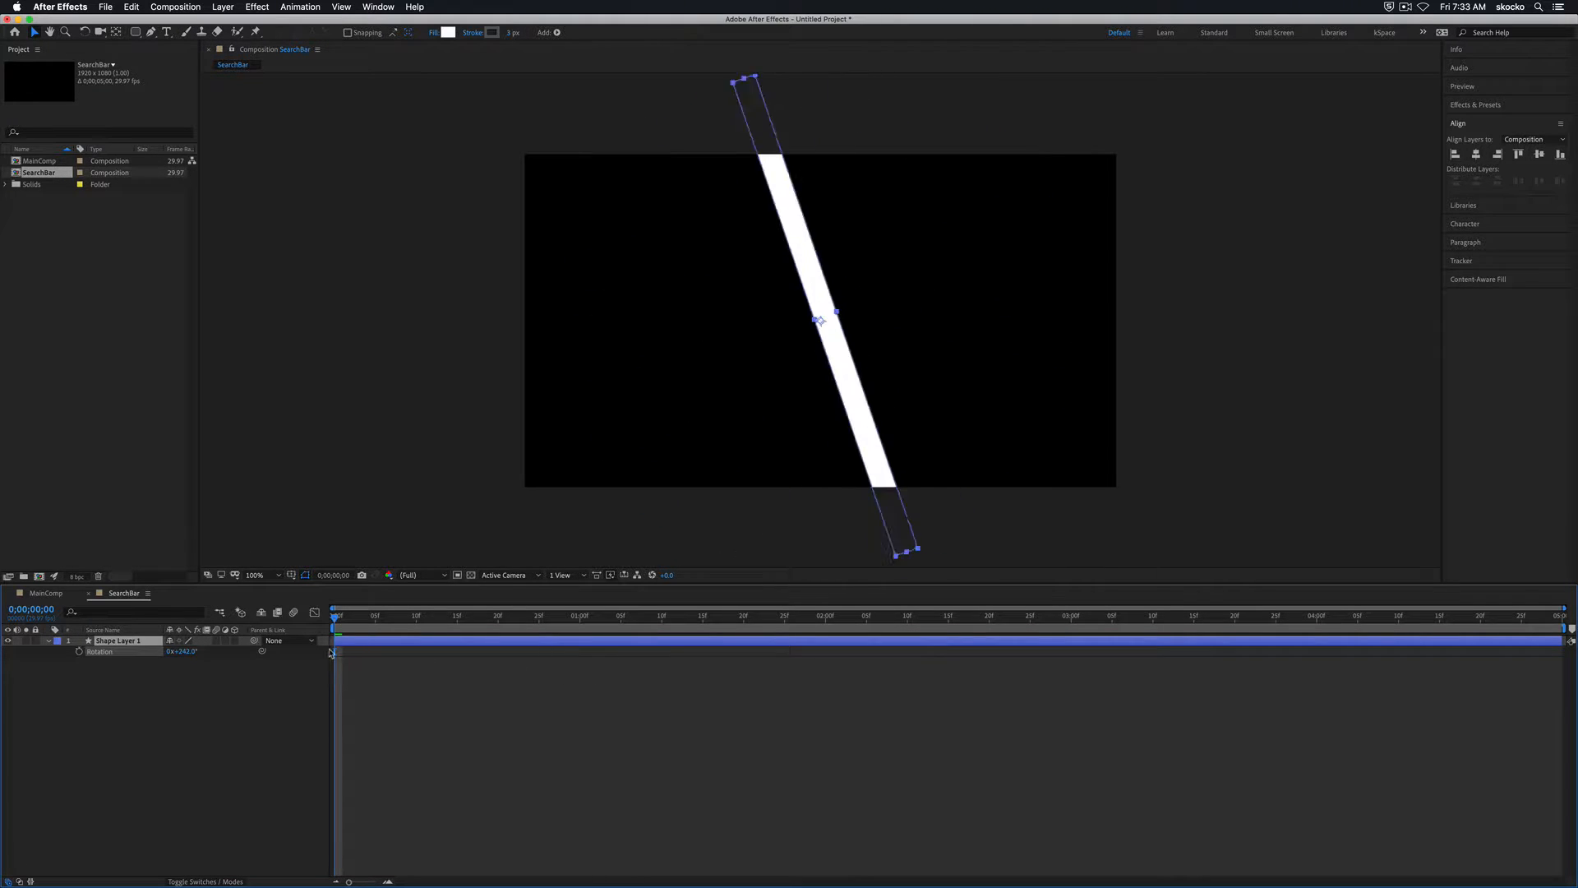
key("super+z")
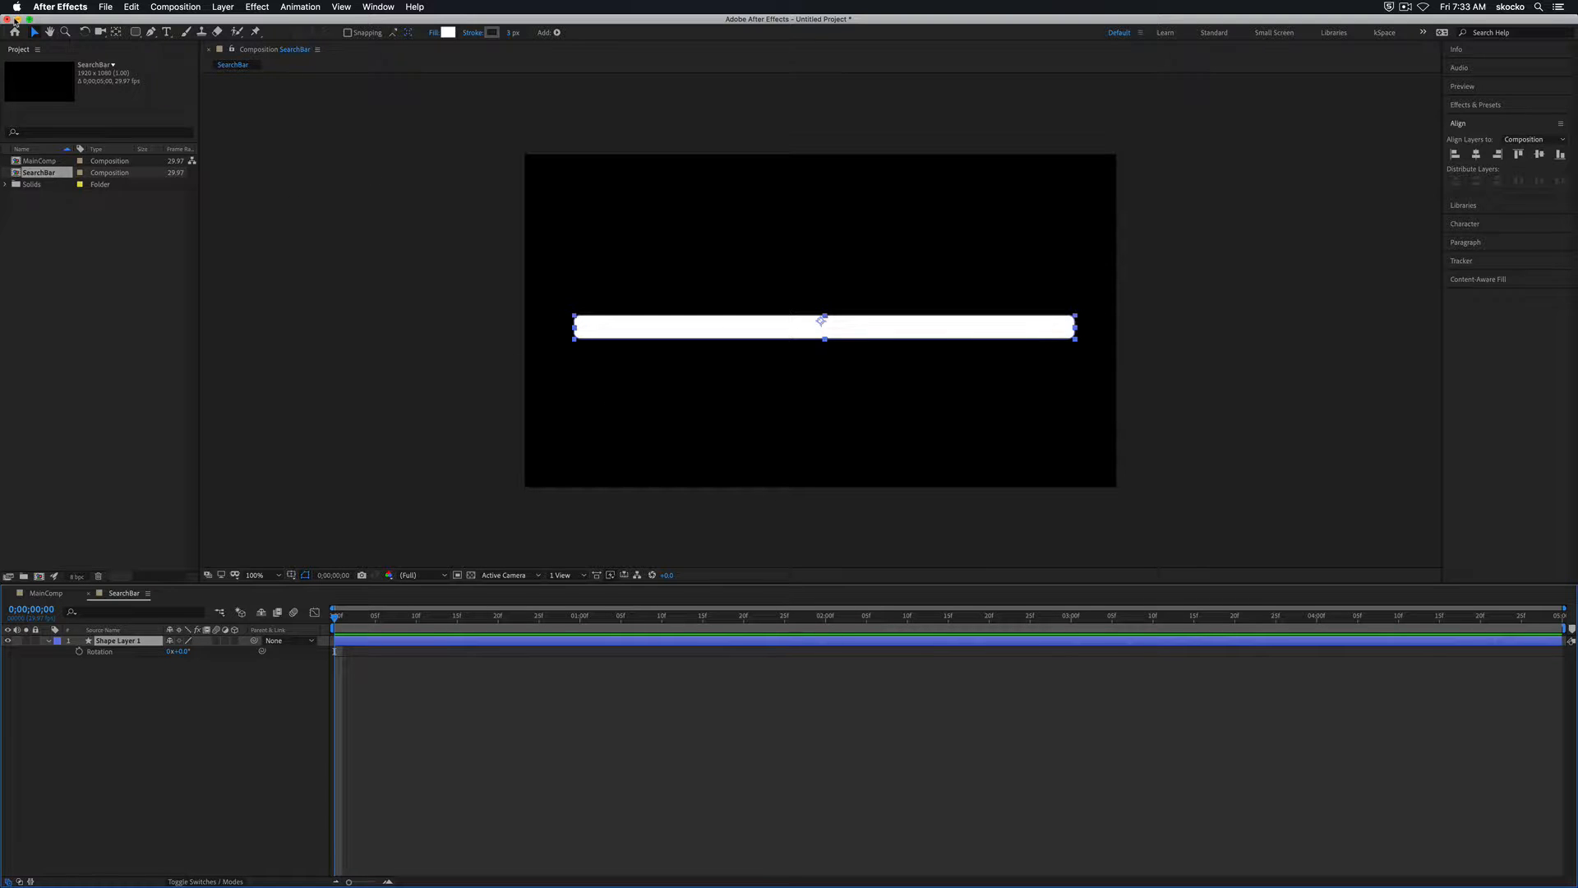
- Move the shape layer's anchor point to the centre of the white bar with the Pan Behind tool
left_click(115, 33)
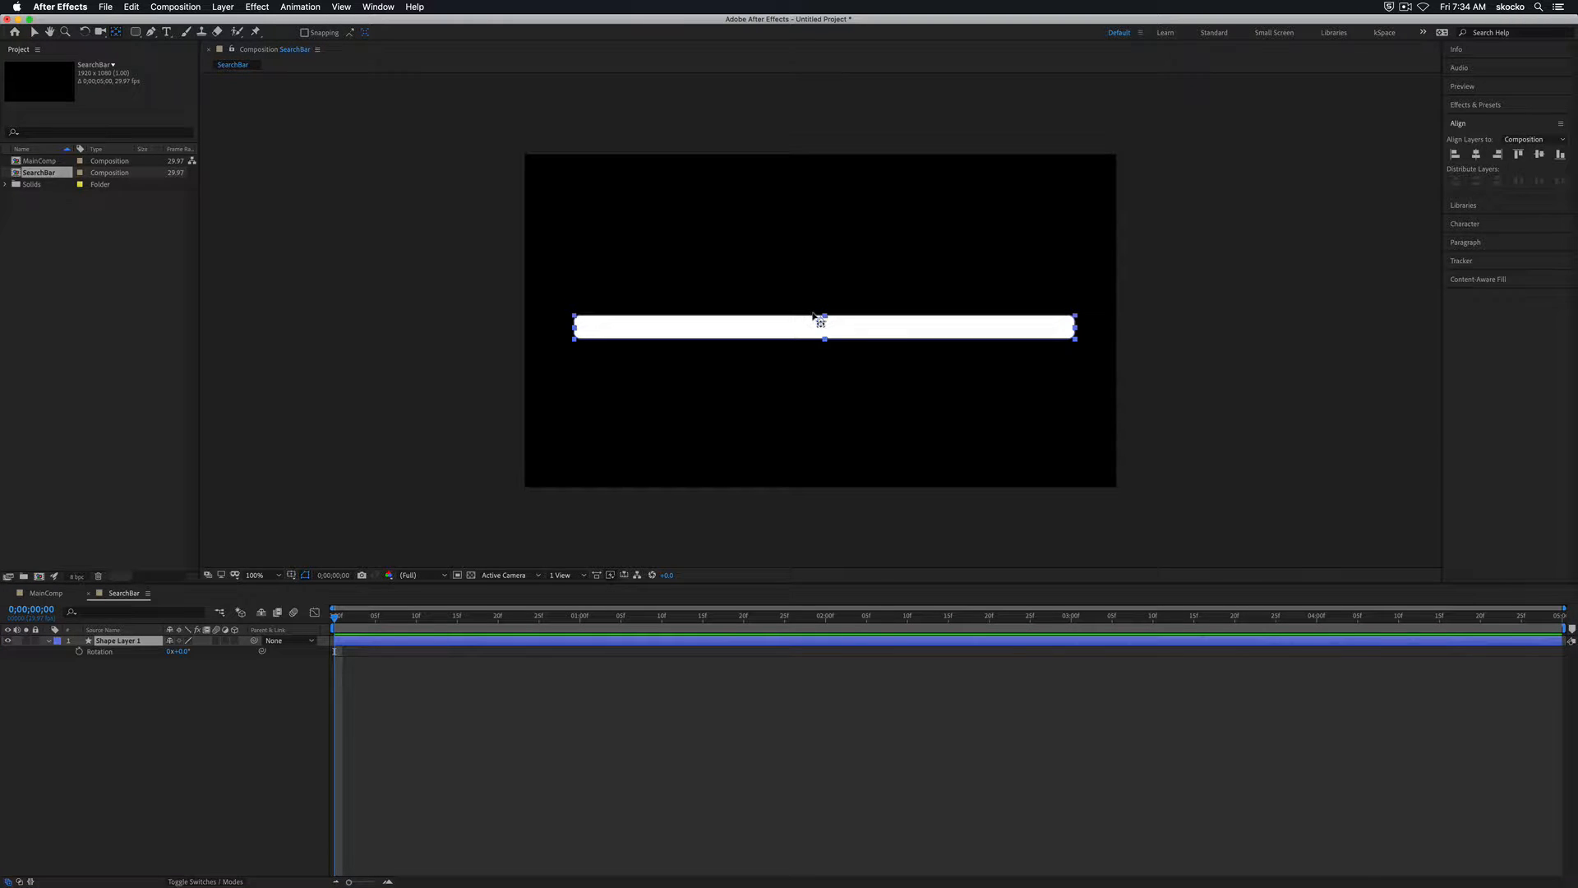
mouse_move(820, 320)
left_mouse_down()
mouse_move(833, 336)
mouse_move(627, 244)
mouse_move(944, 328)
mouse_move(734, 306)
mouse_move(842, 342)
mouse_move(826, 329)
left_mouse_up()
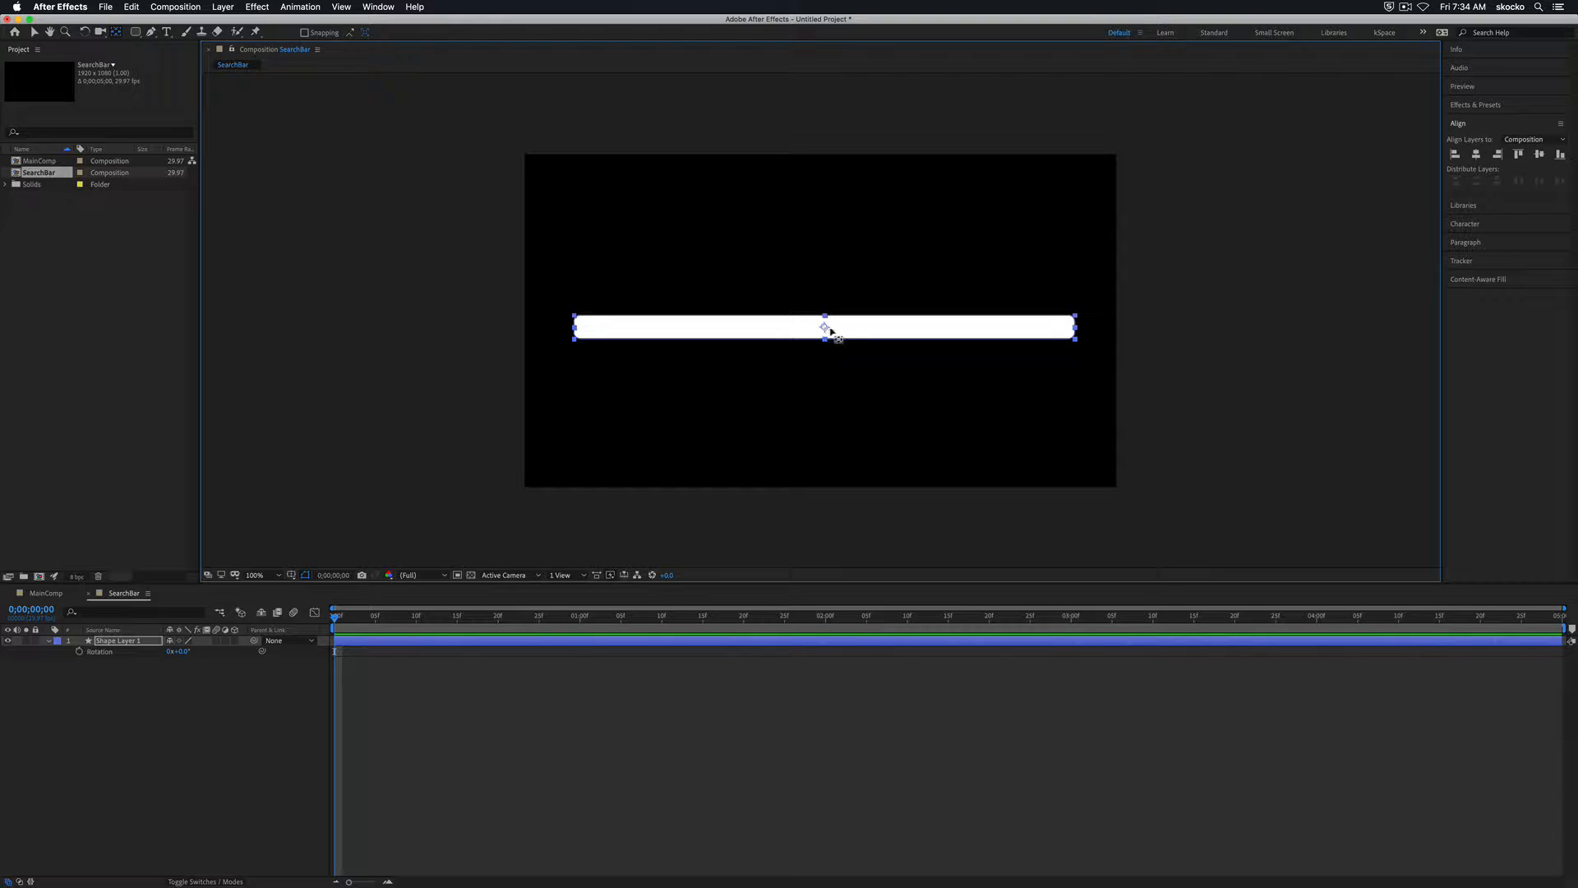
left_click(193, 675)
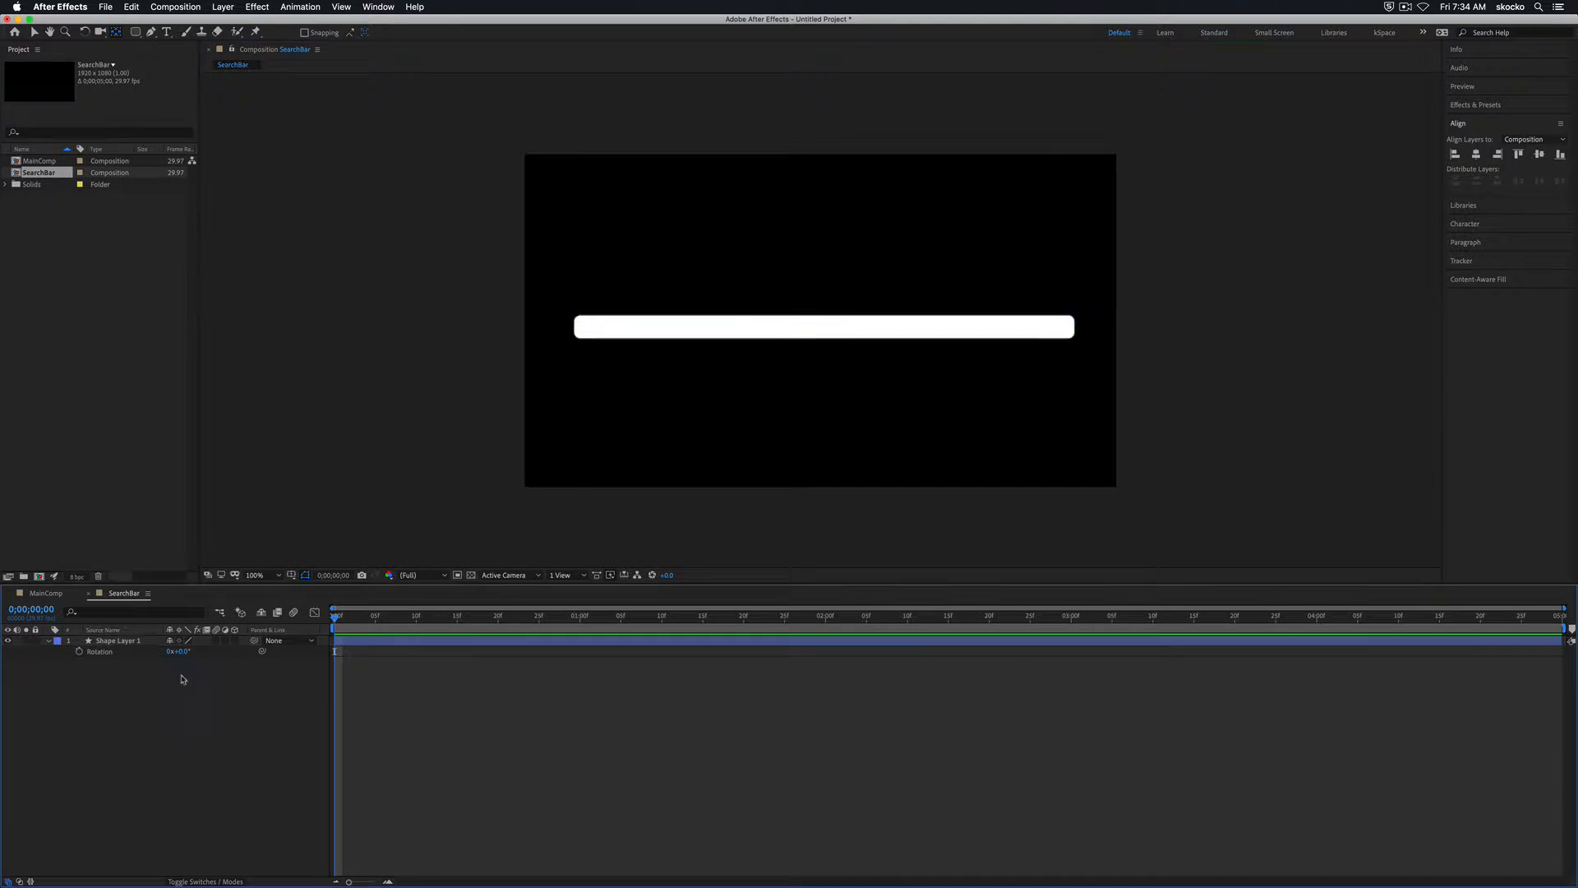
- Test the bar's rotation about its centred anchor point, undo it, and collapse the layer's properties
left_click(140, 649)
left_click_drag(175, 653, 601, 656)
key("super+z")
left_click(219, 708)
left_click(101, 645)
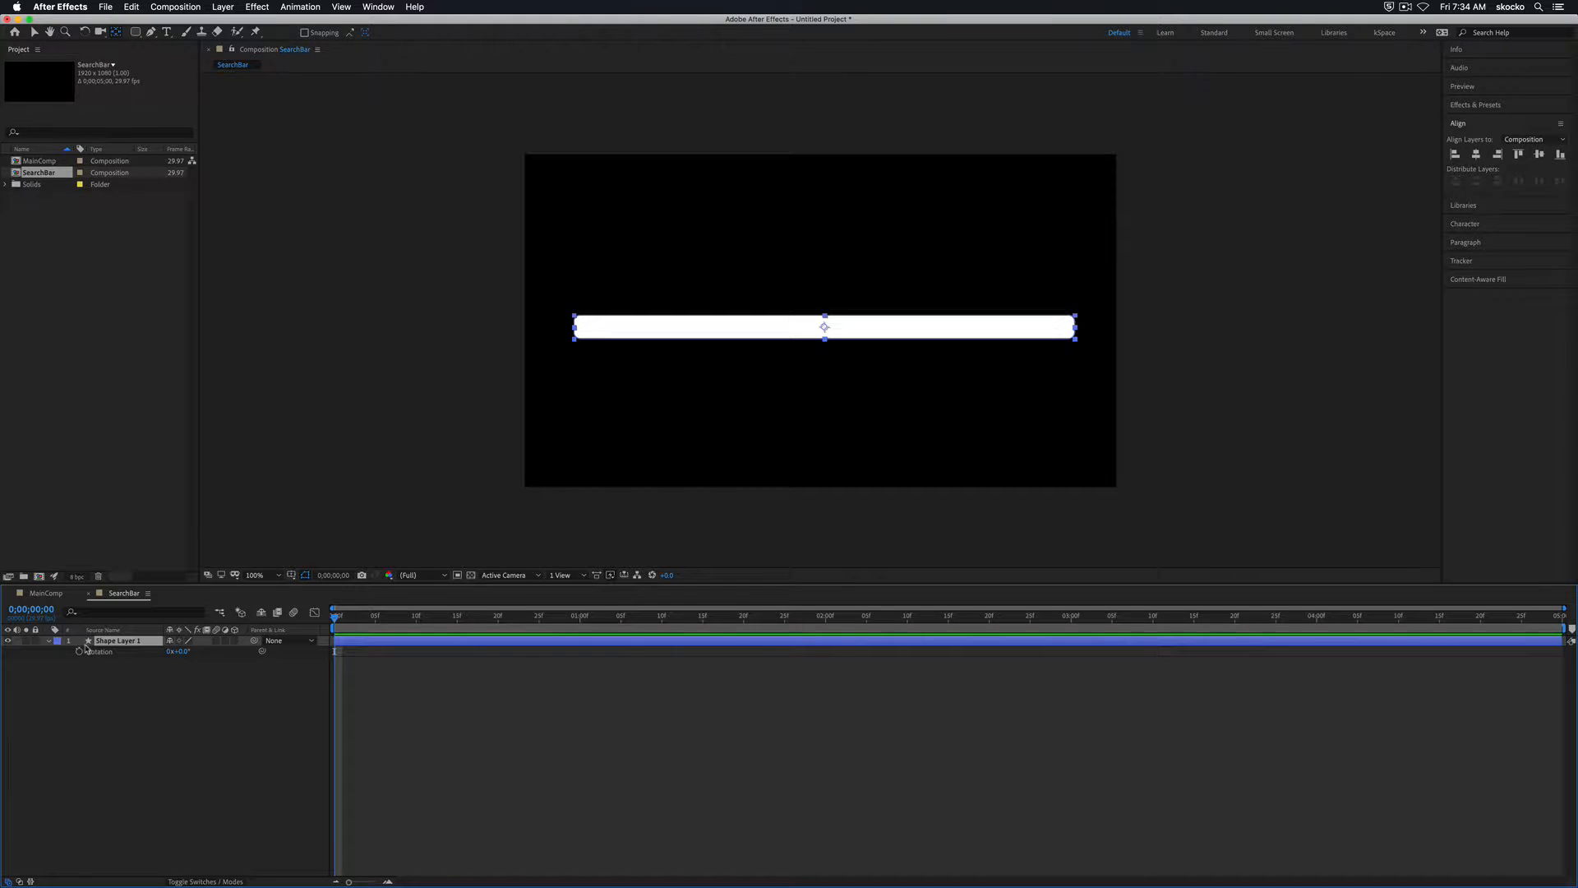
left_click(49, 642)
key("v")
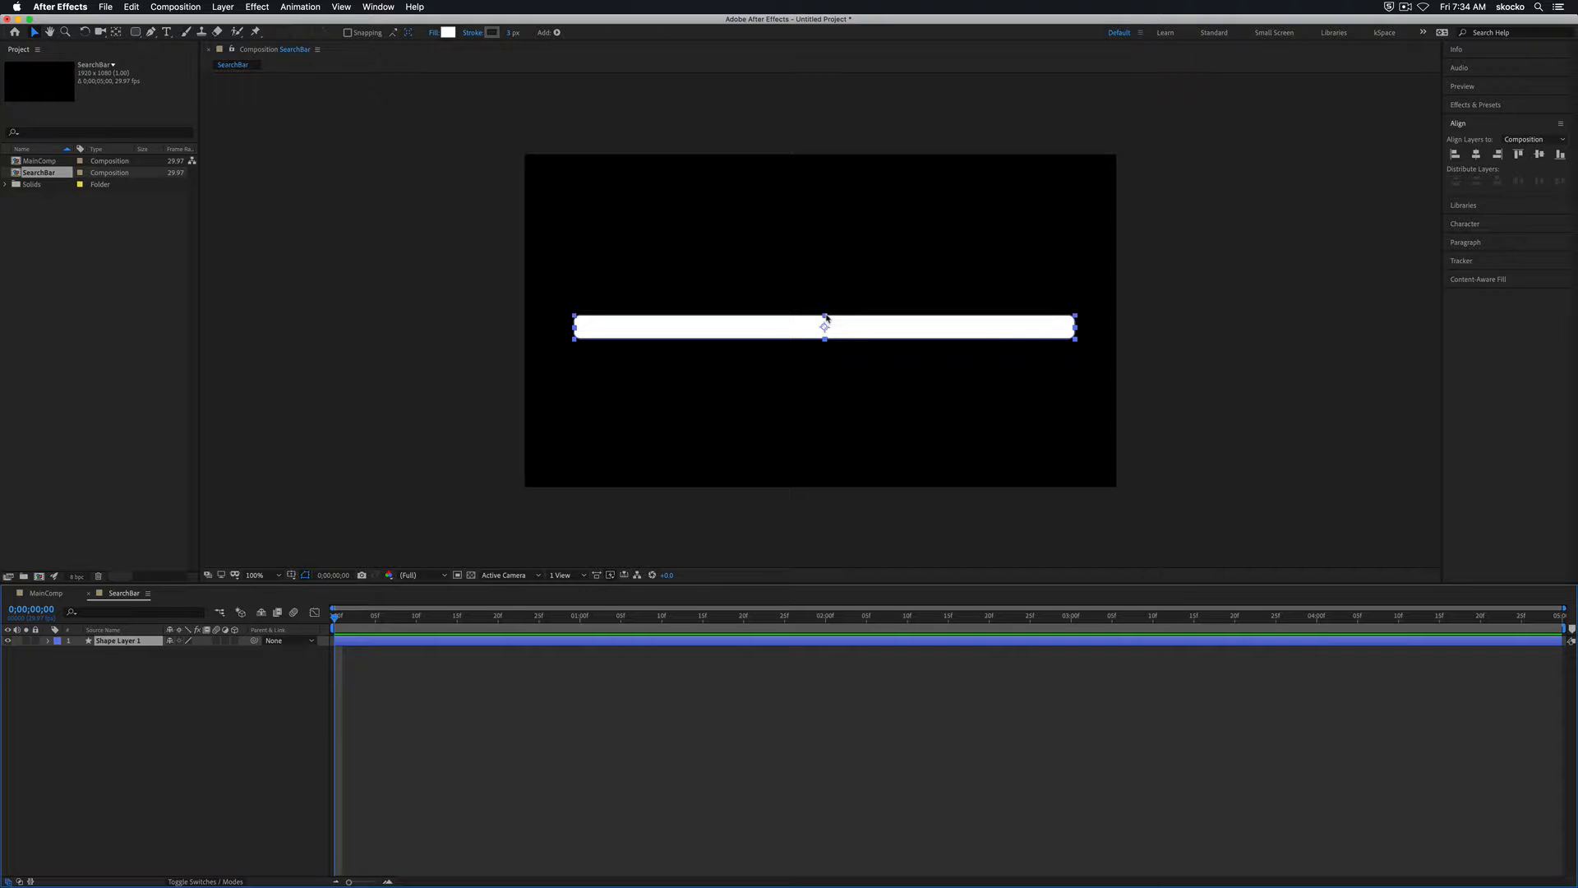
- Try a dark red fill on the bar and return the fill to white
key("period")
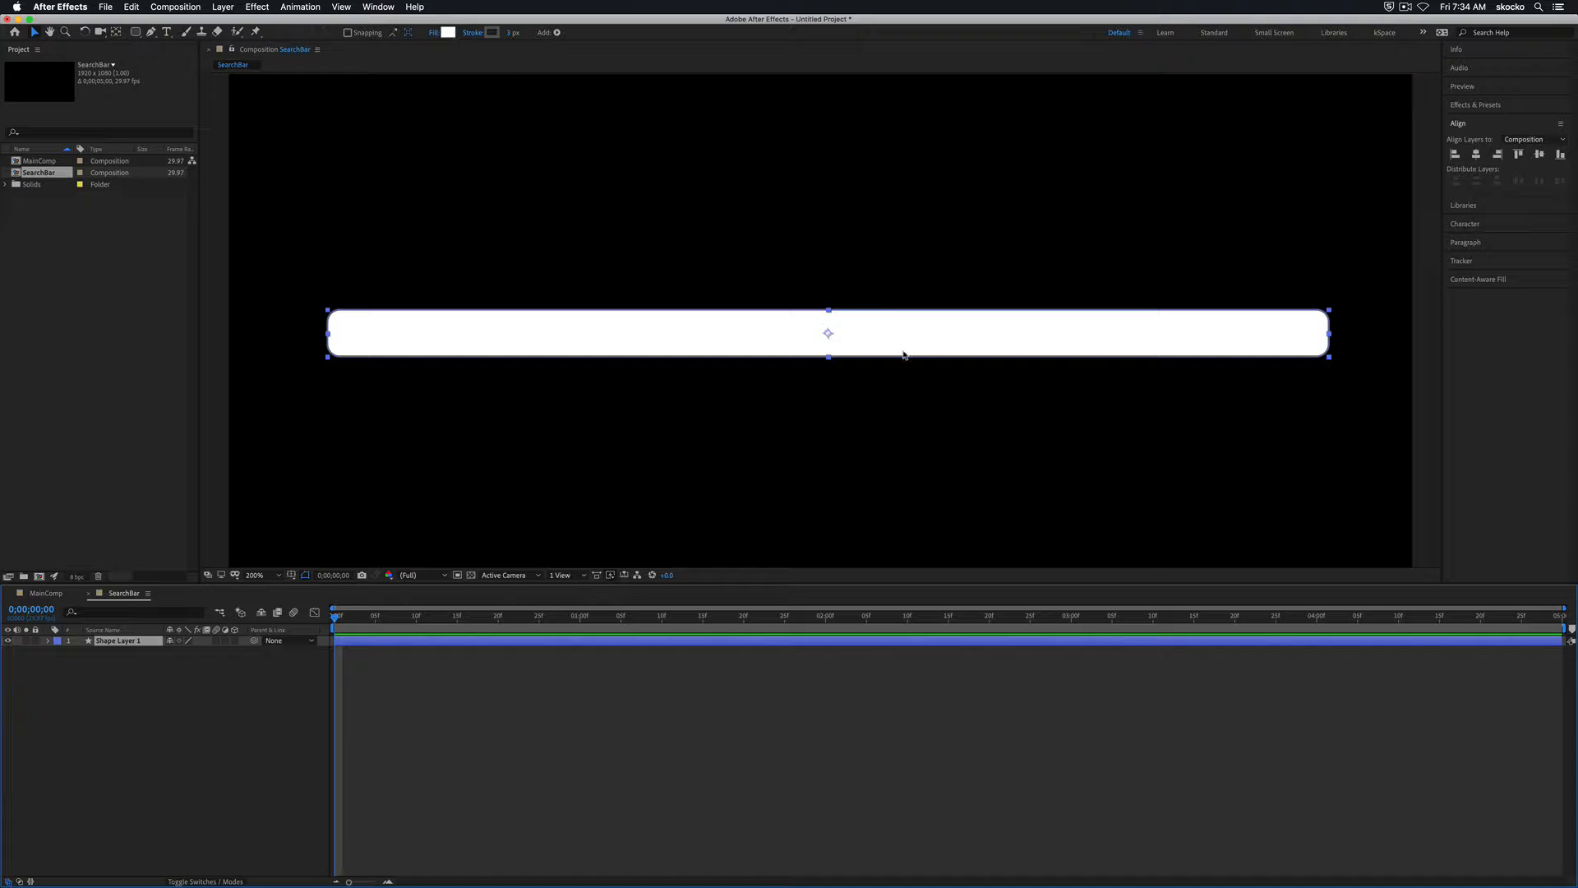
left_click(449, 33)
left_click(795, 394)
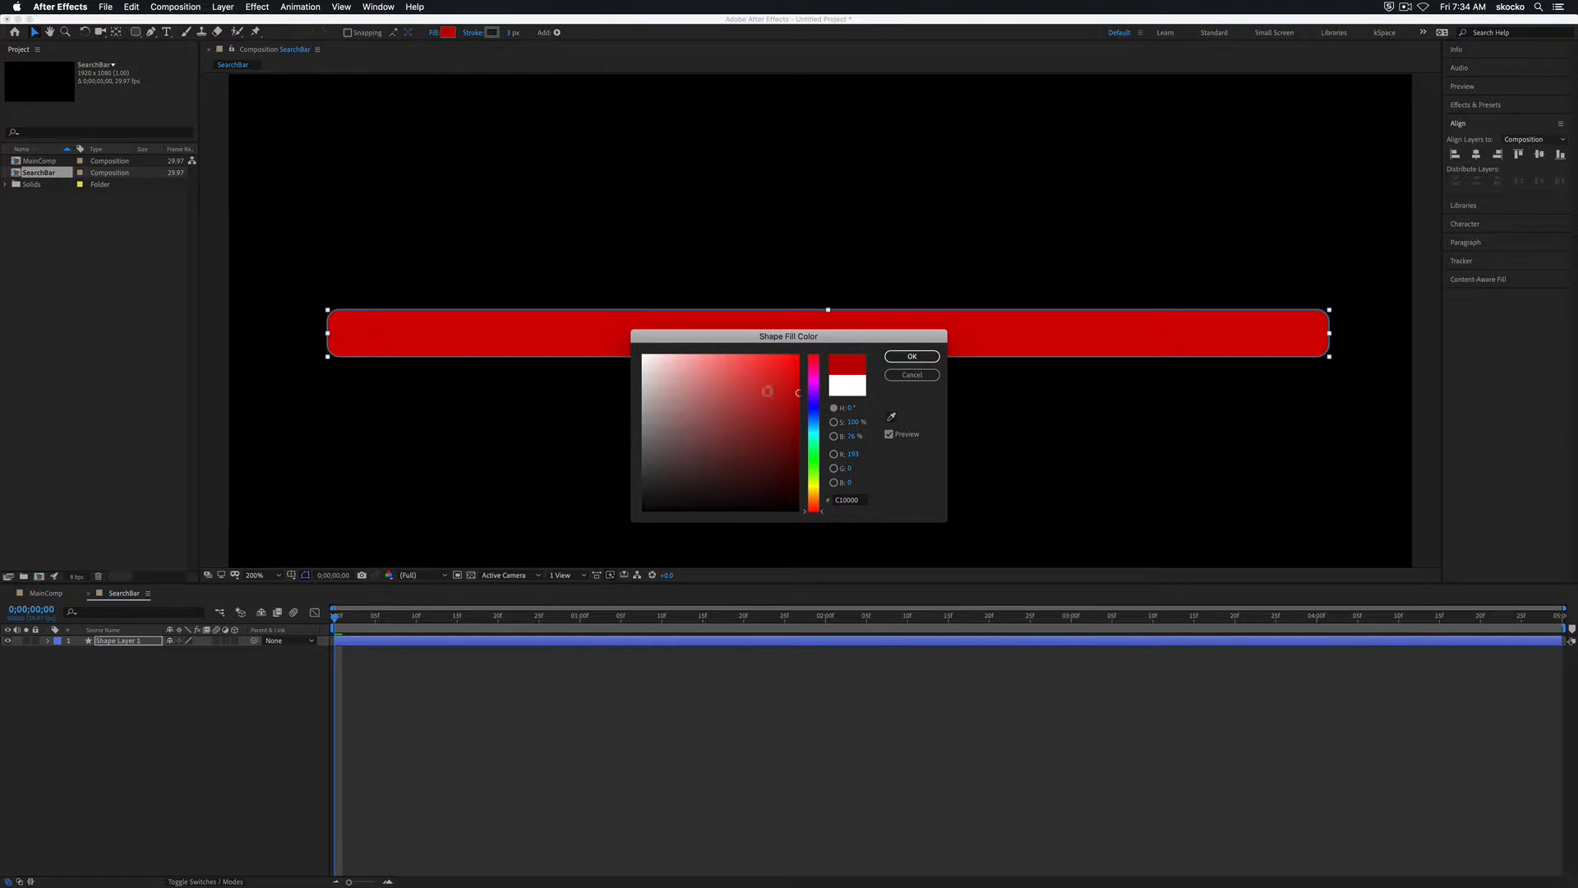
left_click_drag(768, 392, 539, 294)
left_click(911, 356)
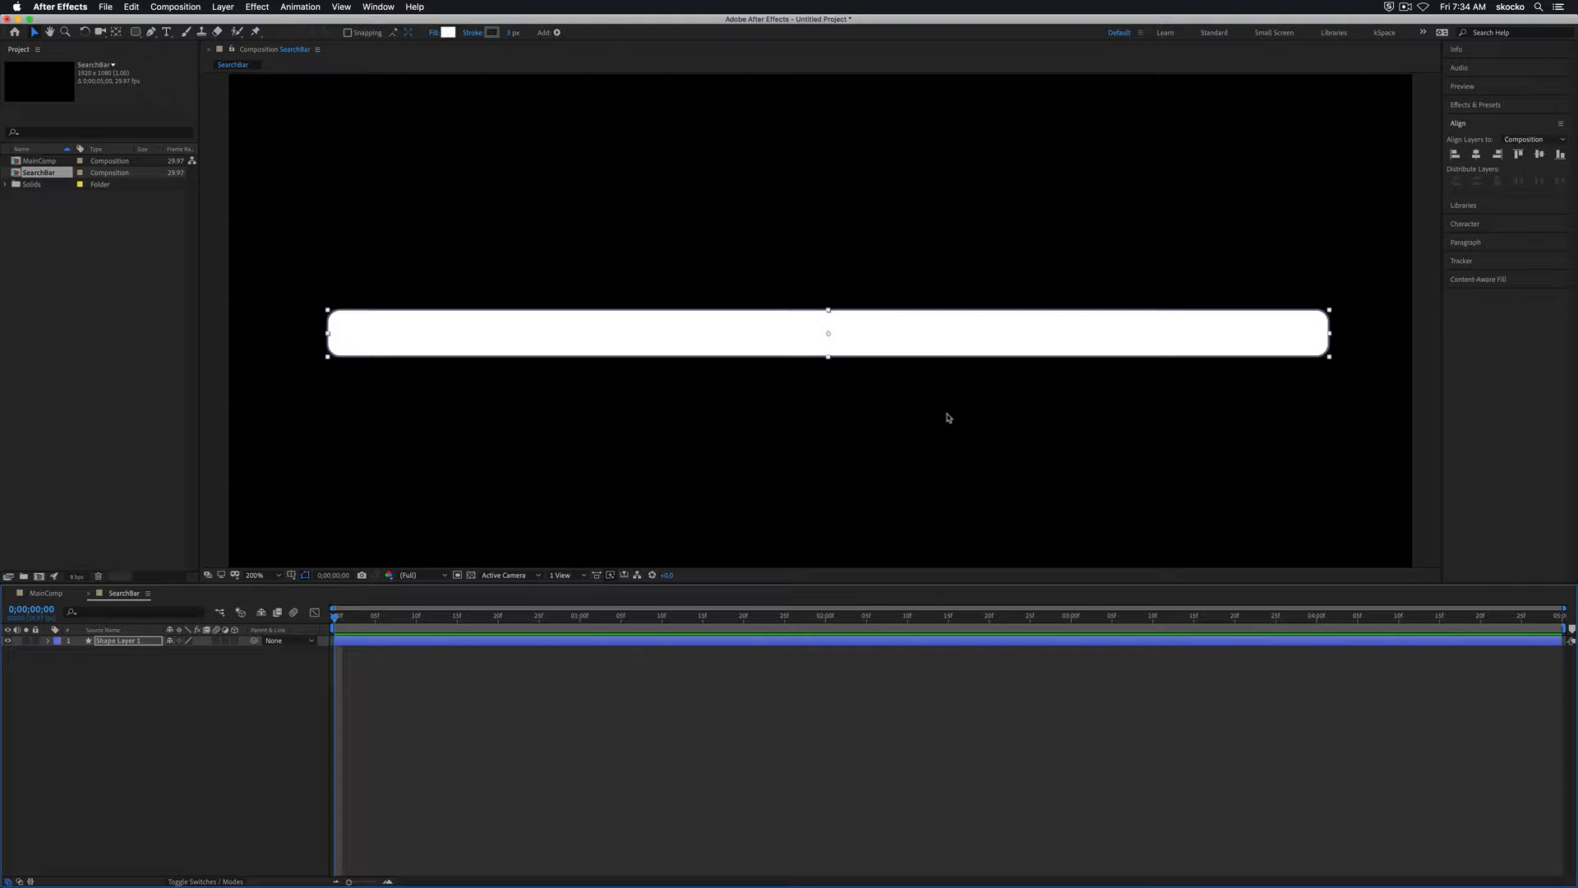
- Change the bar's stroke colour to a darker grey
left_click(493, 33)
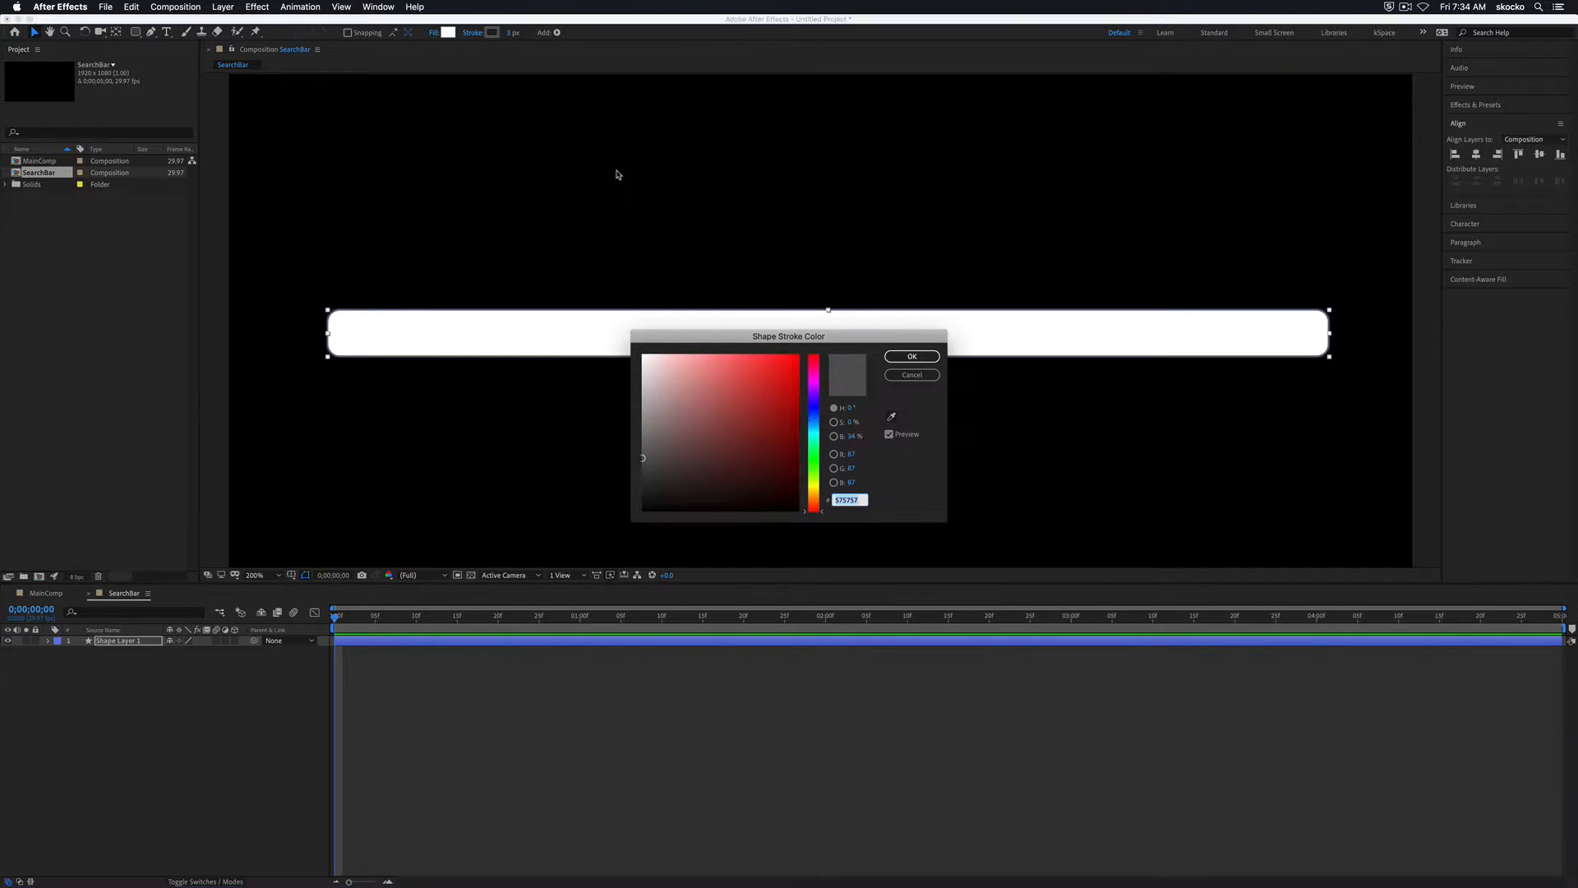
left_click_drag(664, 457, 642, 483)
left_click(908, 358)
left_click(707, 421)
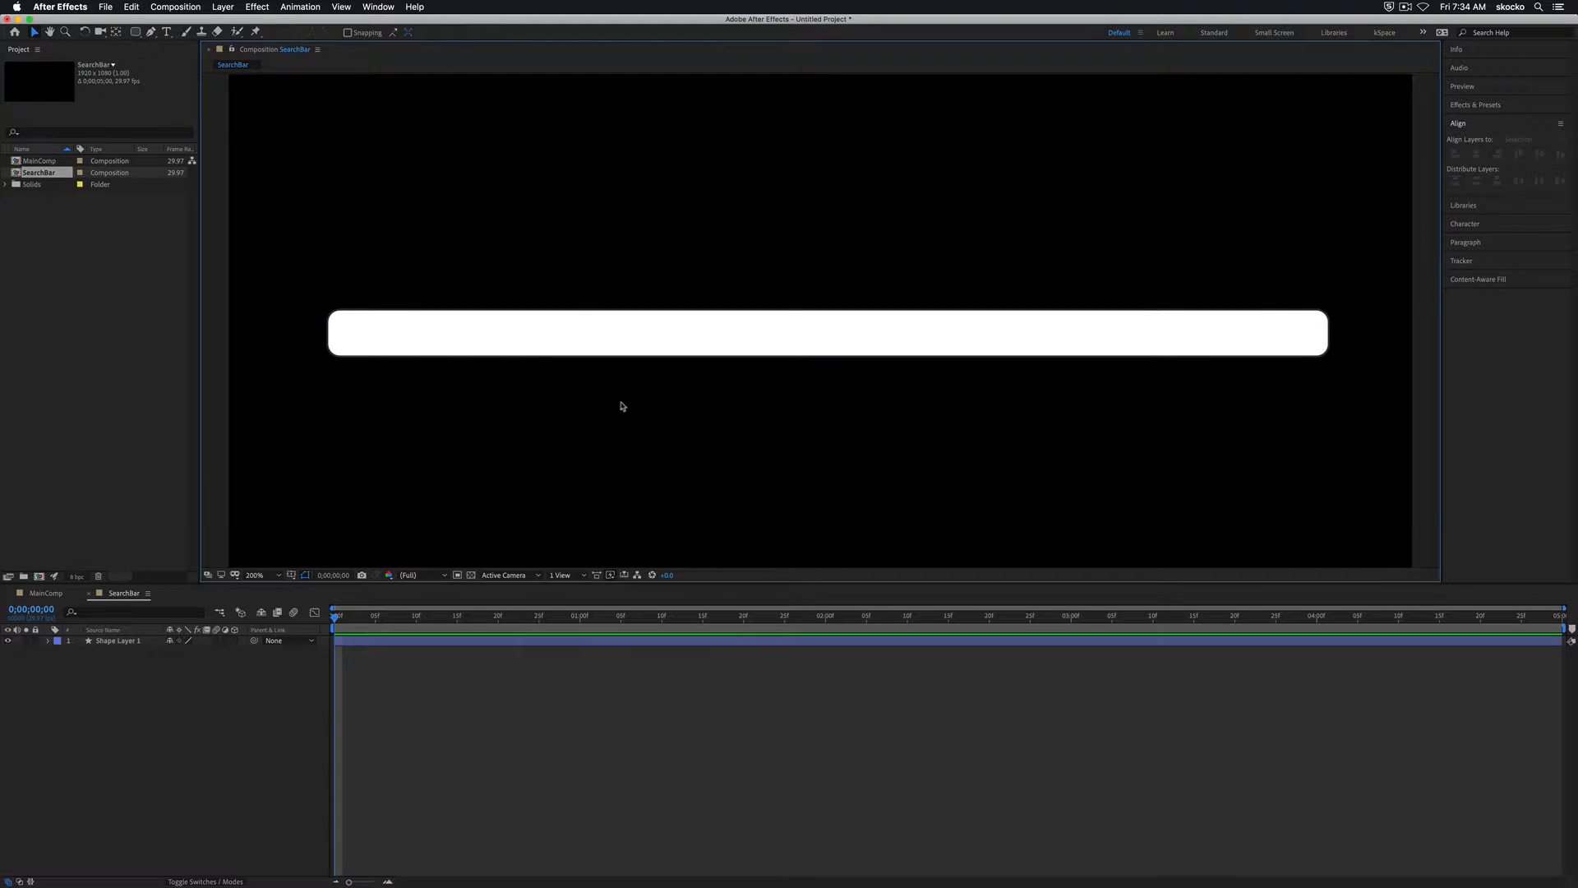
left_click(544, 327)
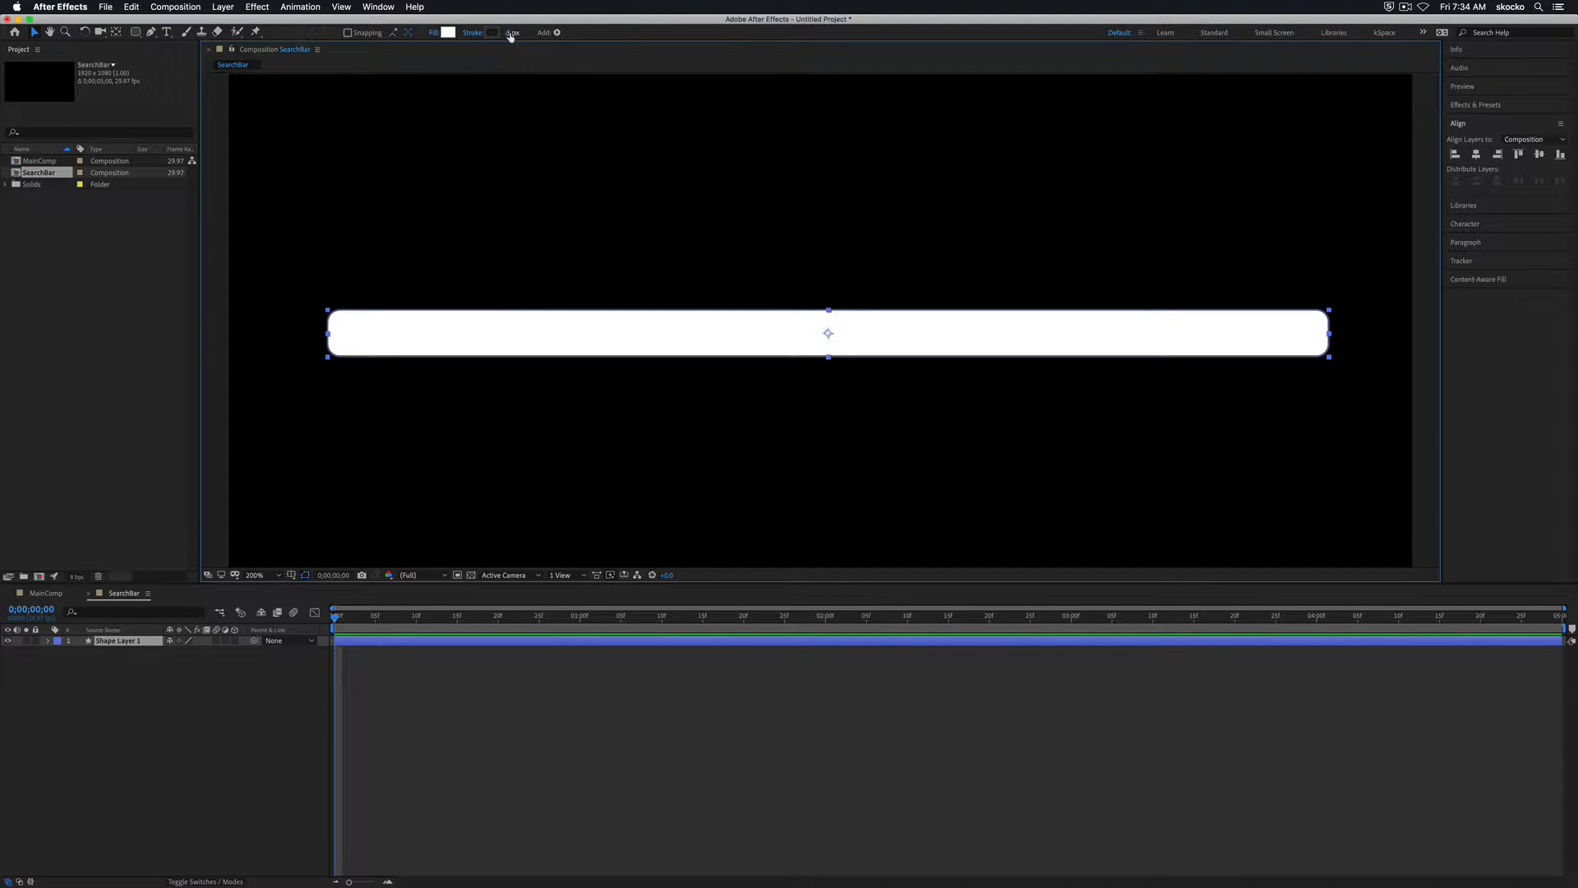
left_click(532, 102)
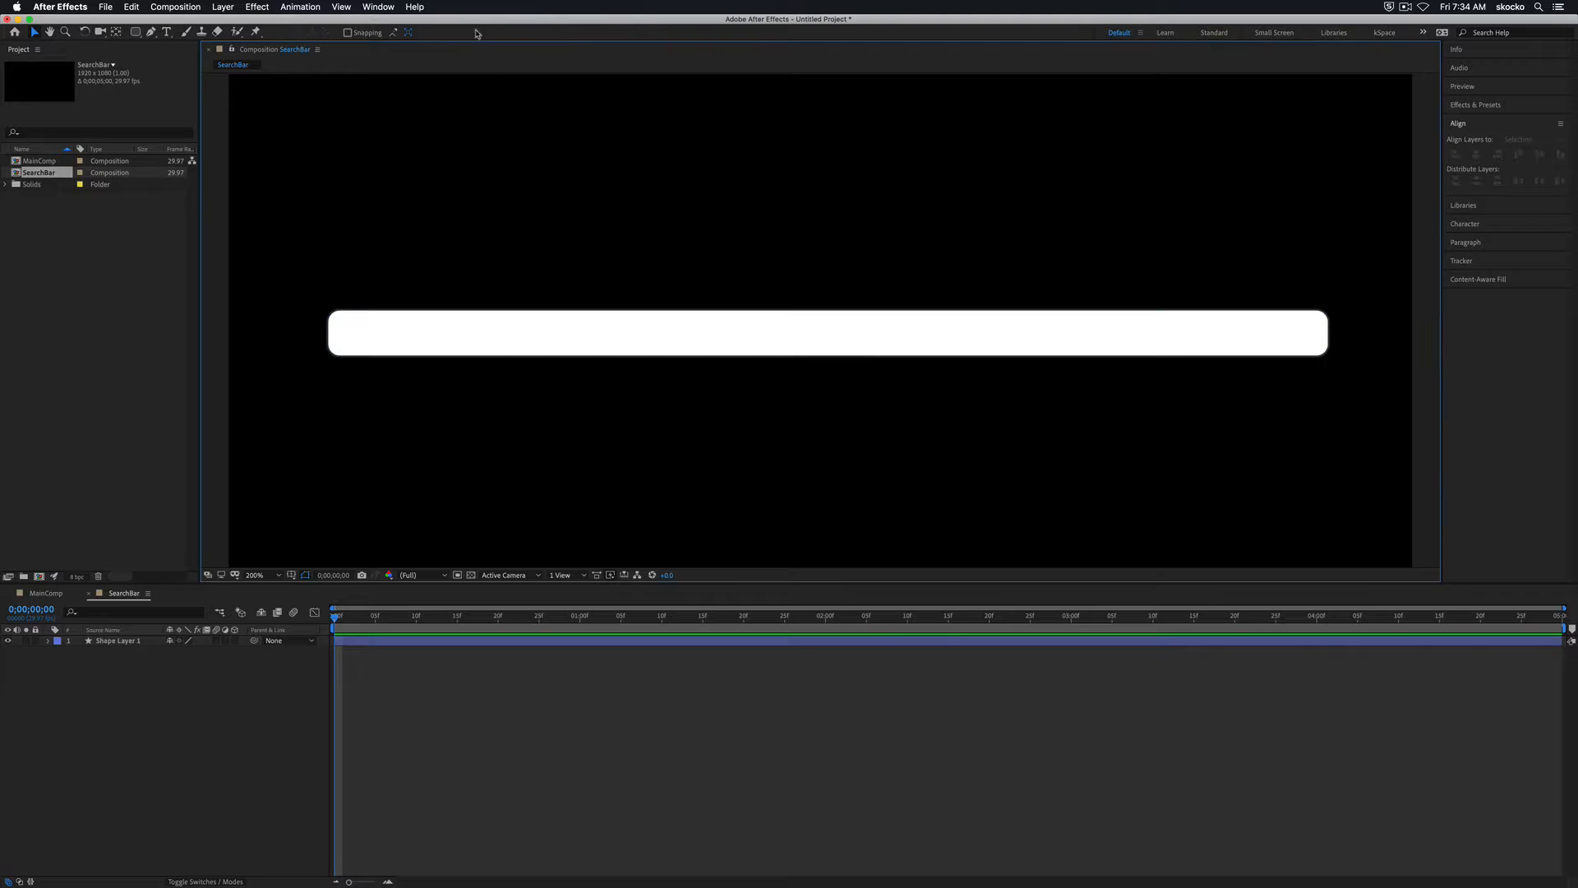
left_click(524, 352)
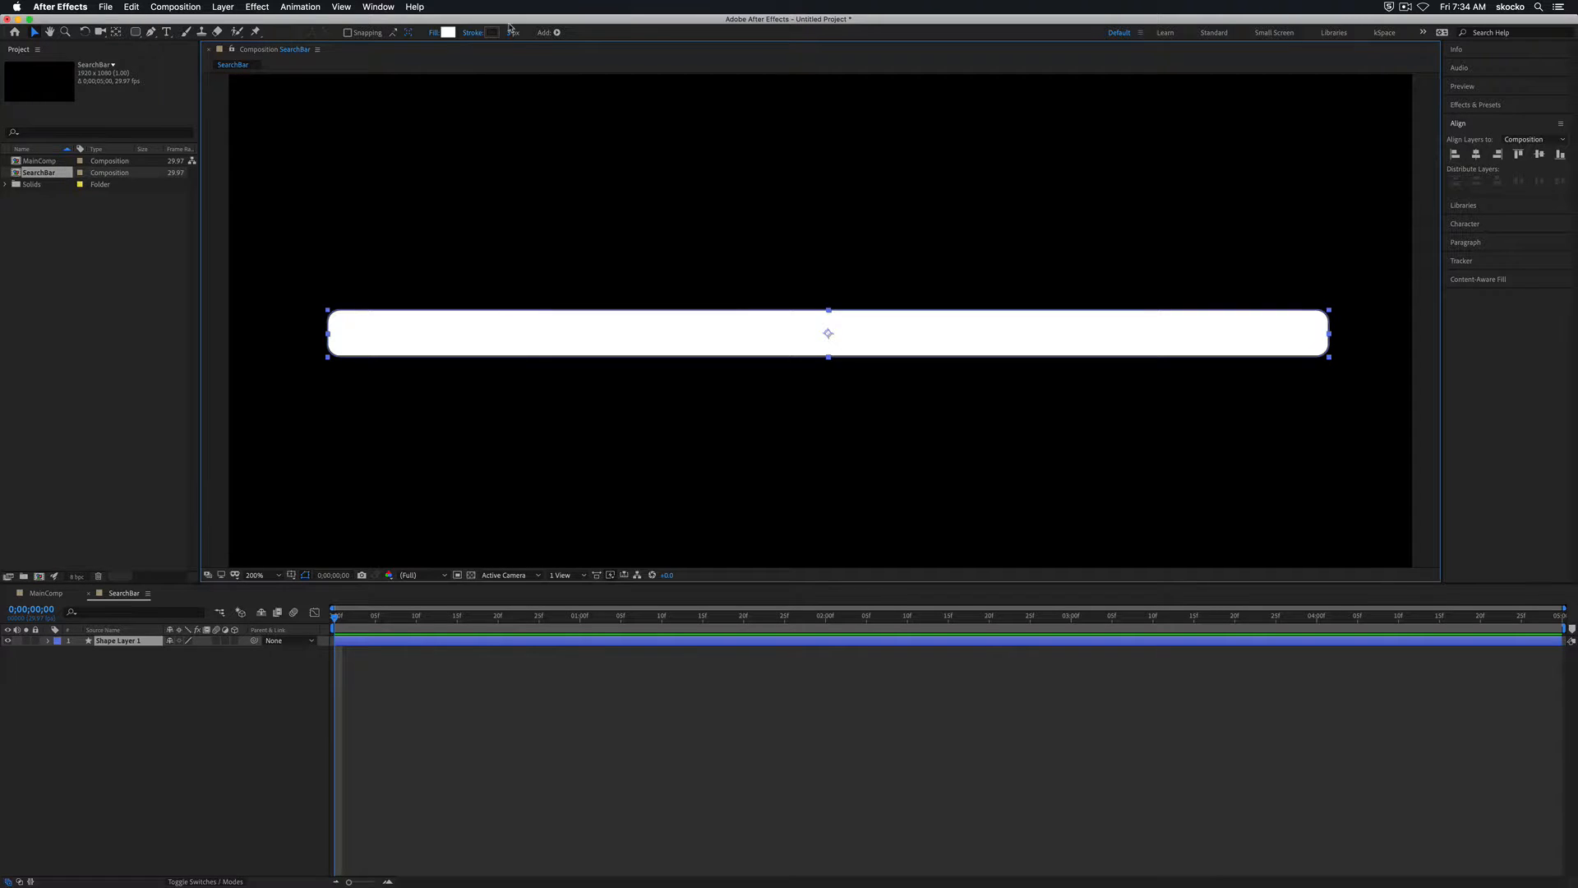
left_click(853, 437)
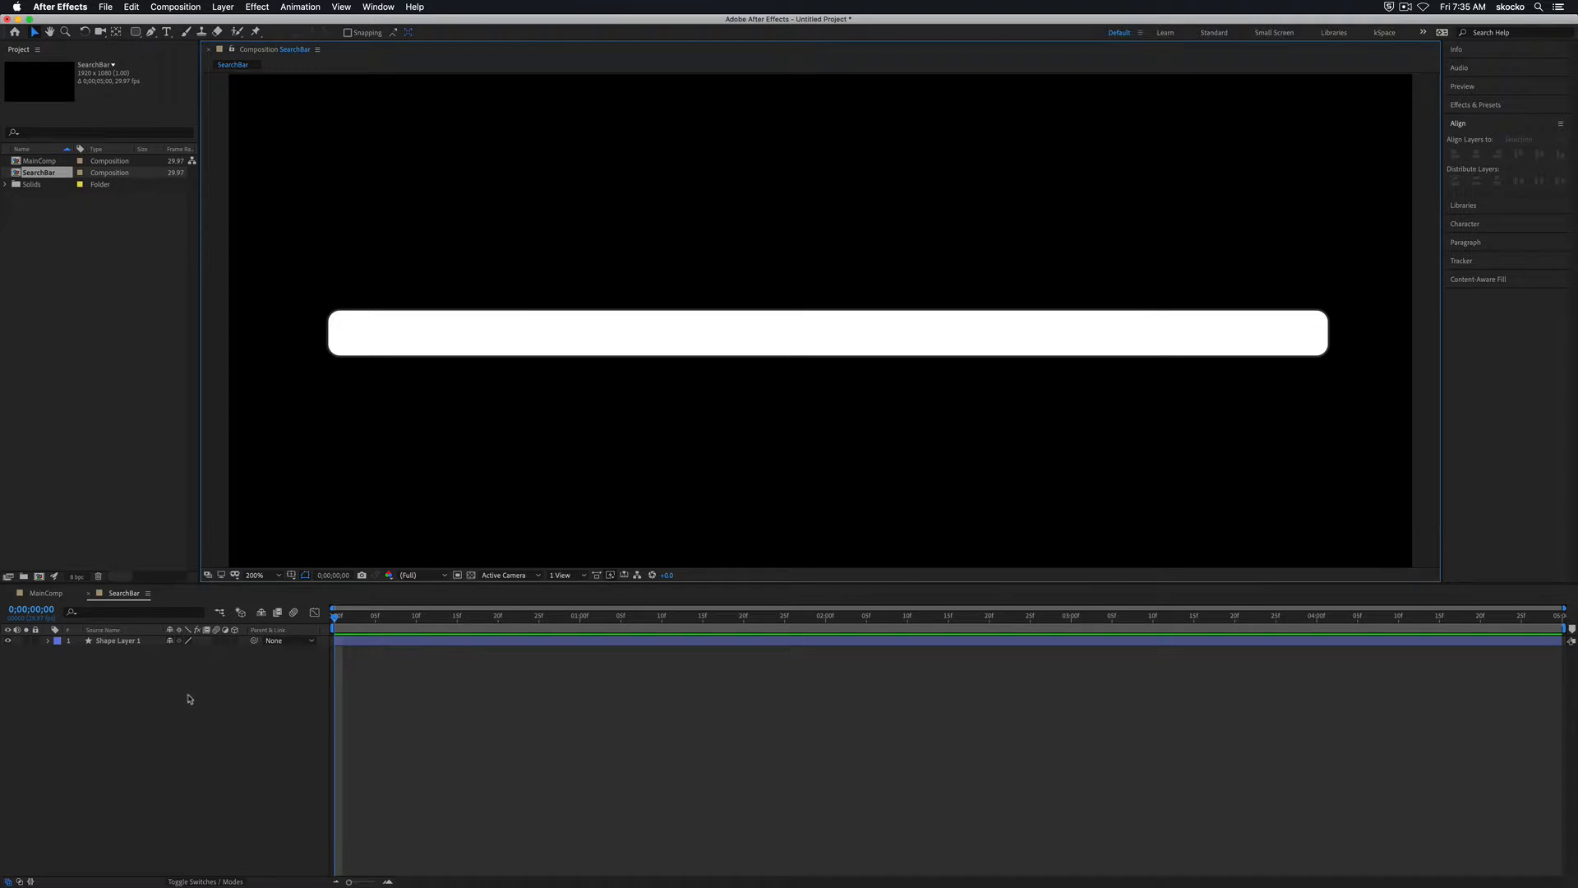
- Rename the shape layer to Bar
left_click(120, 640)
right_click(127, 641)
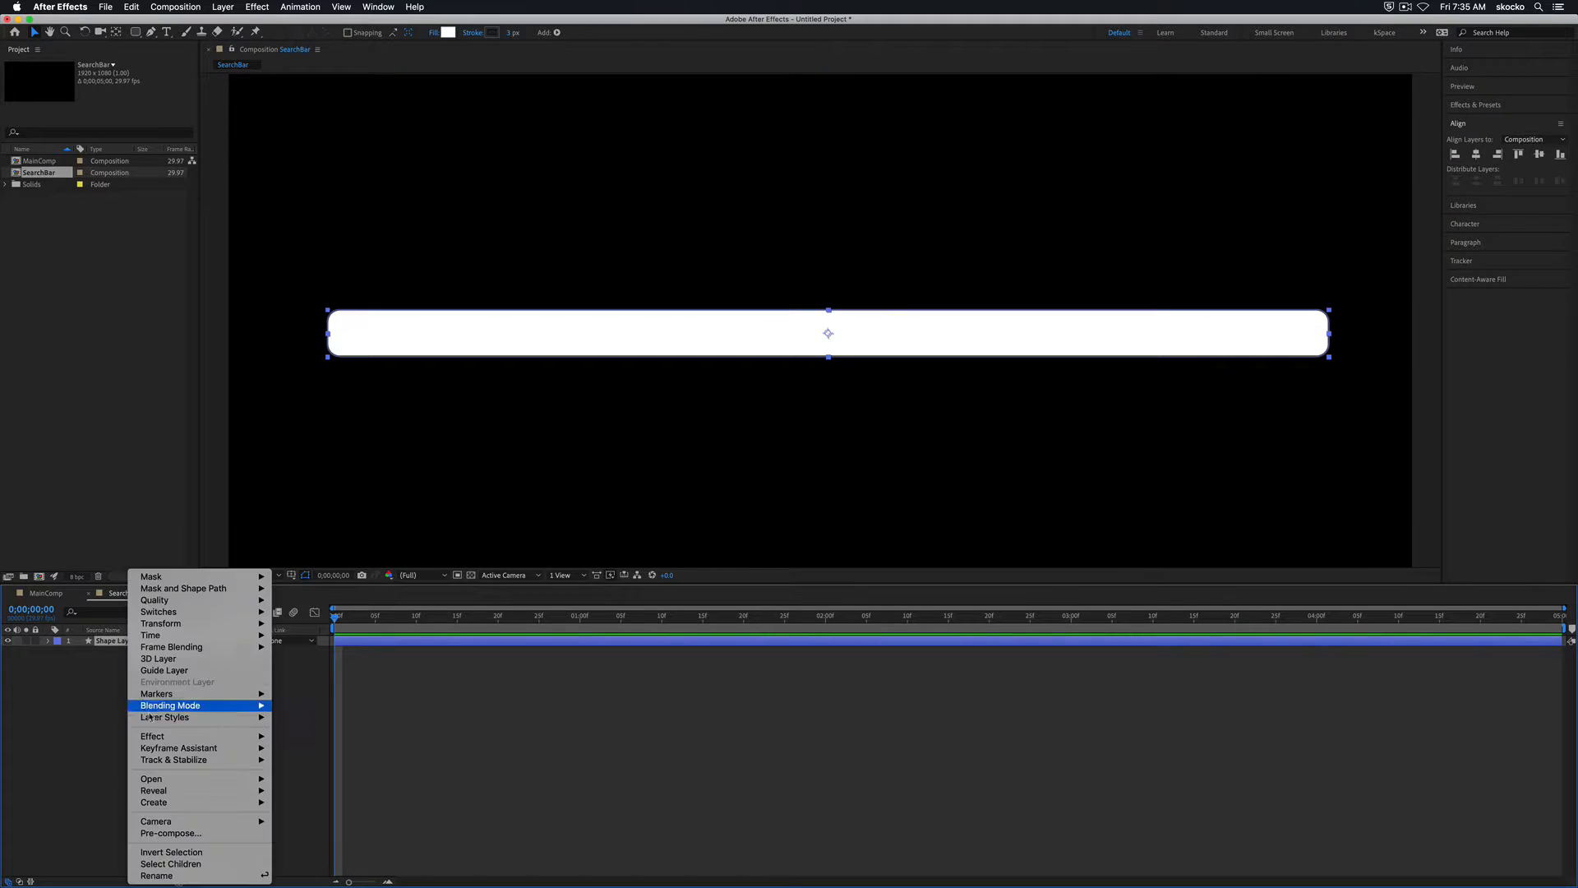
left_click(144, 876)
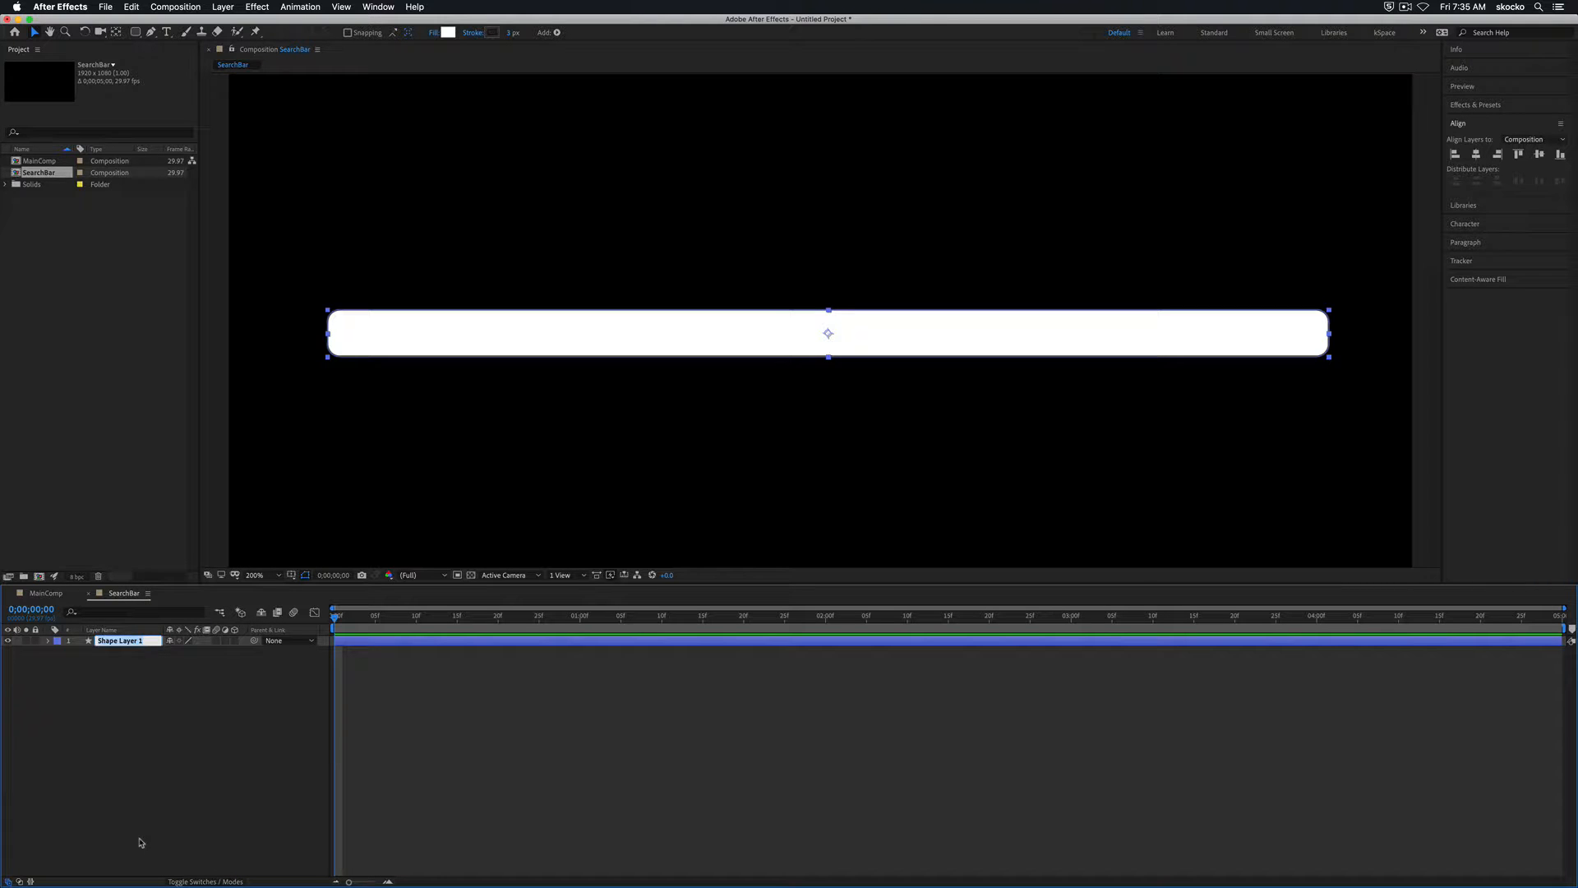
type("Se")
left_click(123, 687)
- Compare the MainComp and SearchBar compositions and return to SearchBar
left_click(54, 592)
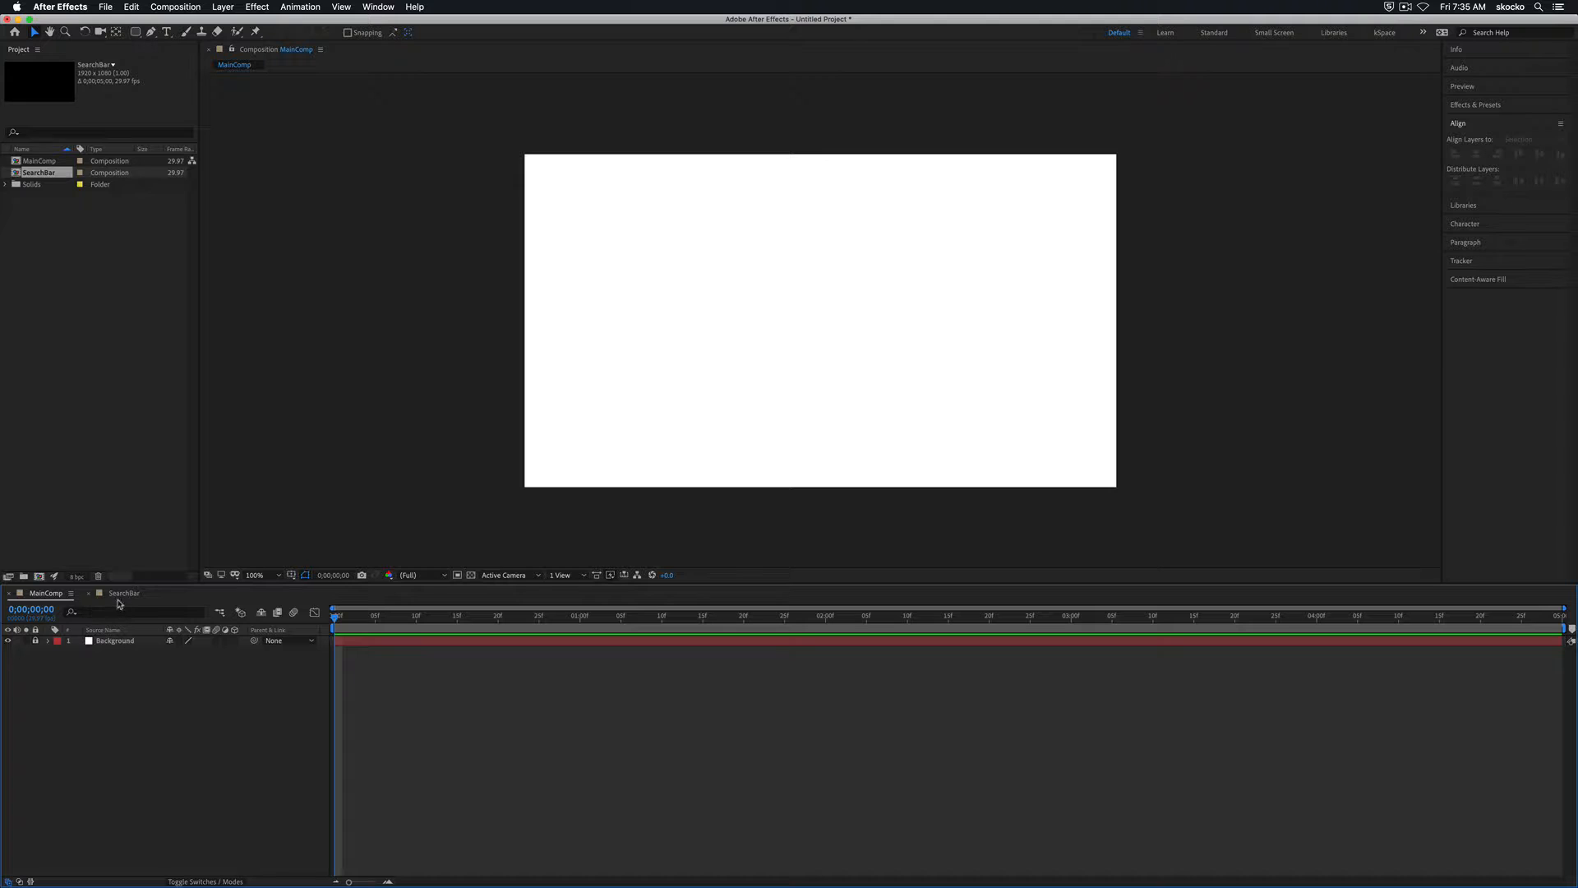
left_click(120, 600)
left_click(51, 594)
left_click(126, 596)
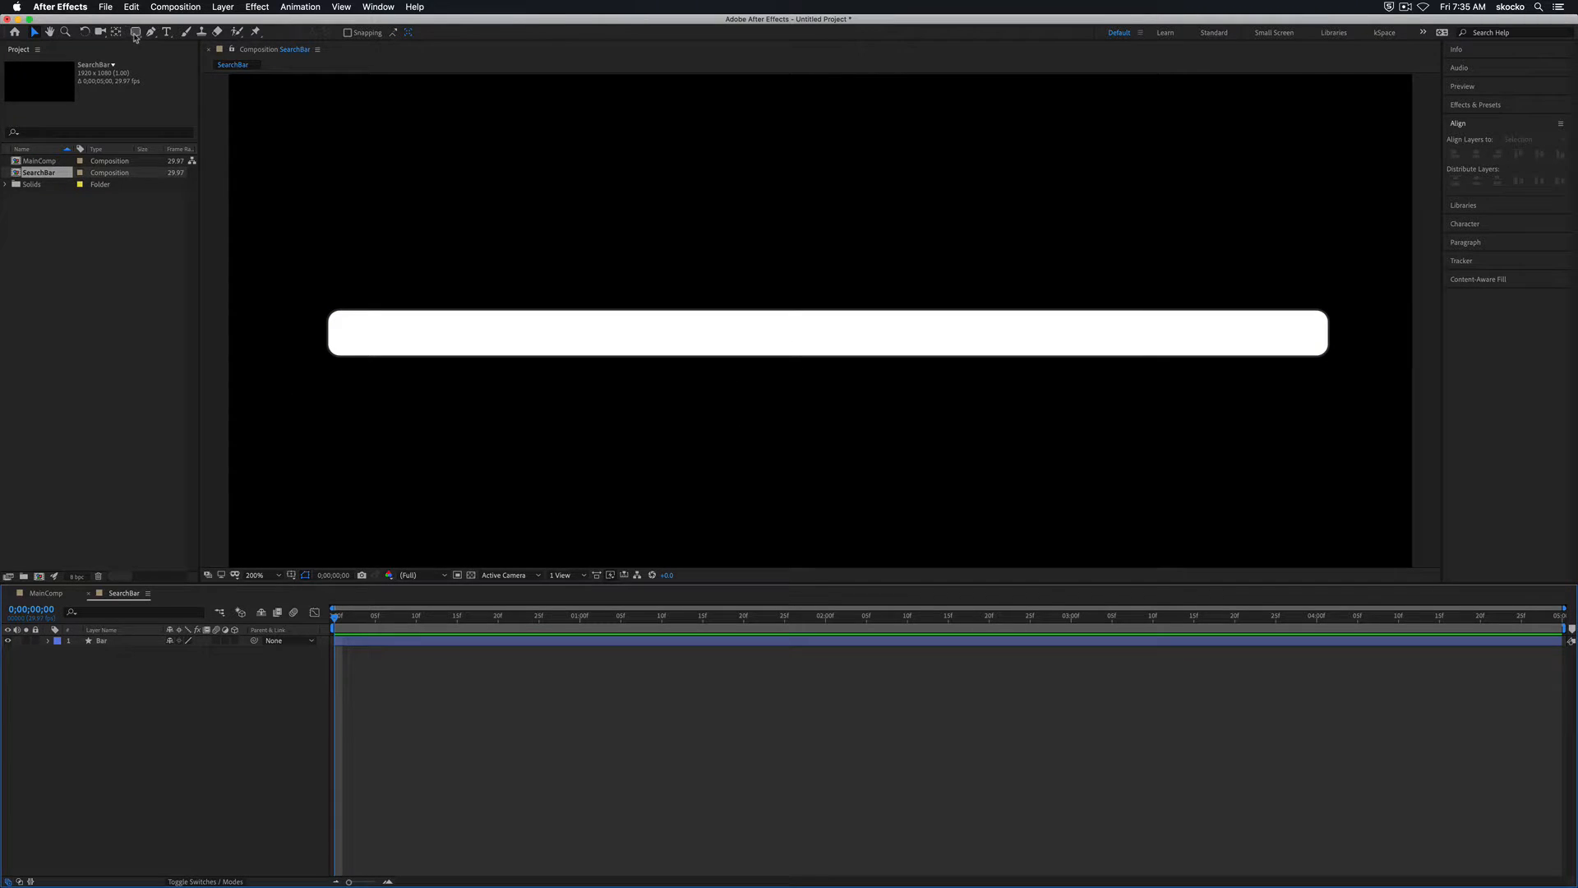
- Draw a small circle with the Ellipse tool on a new shape layer, above the left part of the bar
left_click_drag(136, 32, 183, 63)
left_click_drag(446, 156, 497, 206)
key("Caps_Lock")
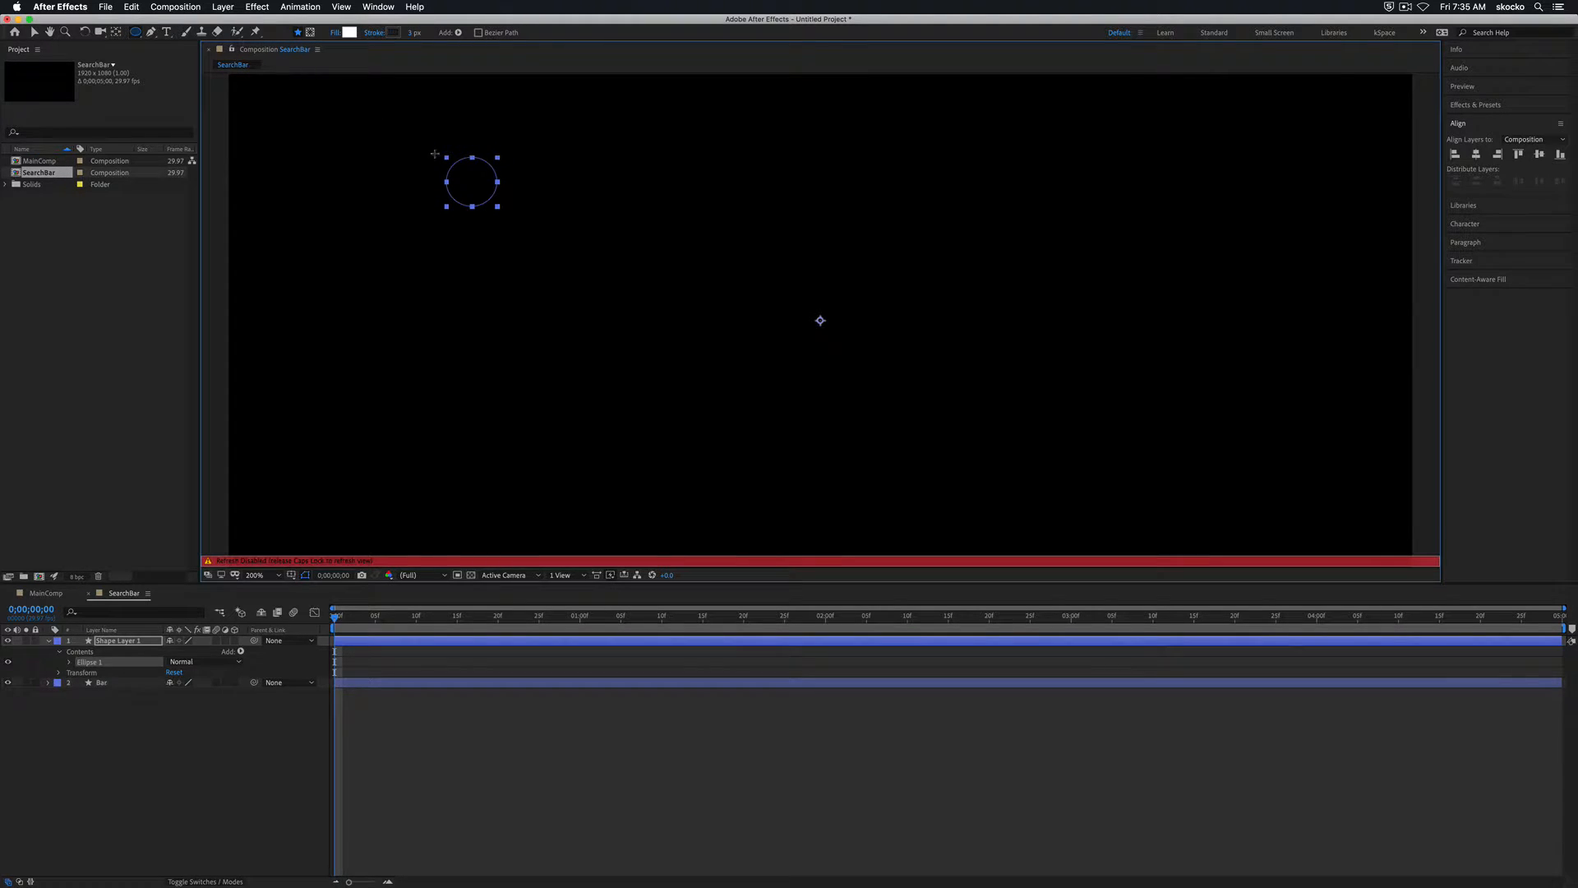
key("Caps_Lock")
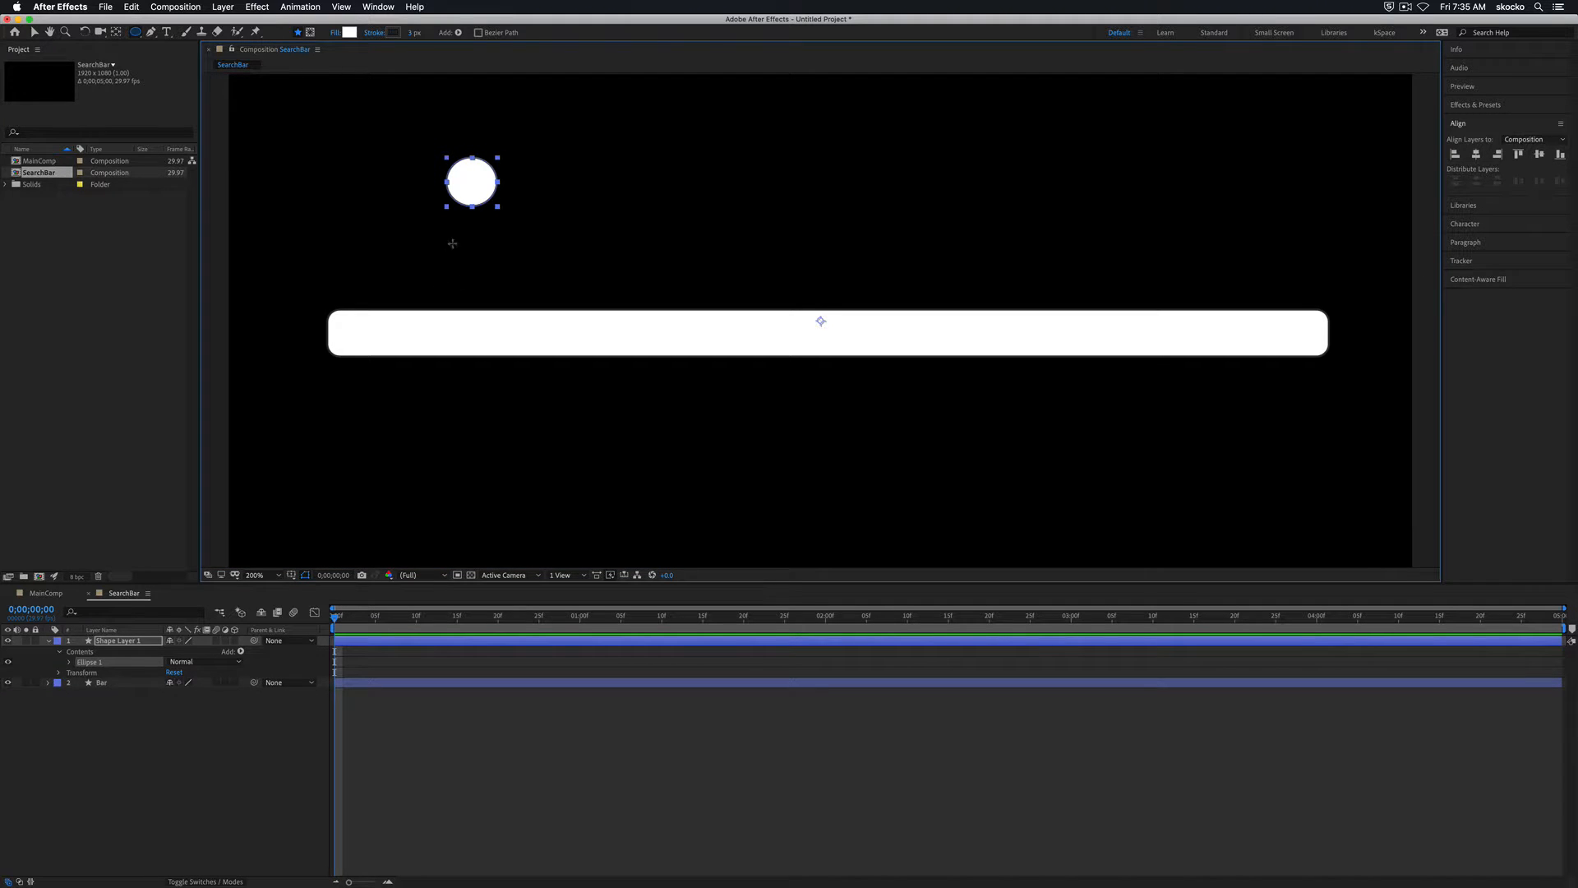
- Add a small vertical rounded rectangle beside the circle's lower right, within the same shape layer
key("q")
key("q")
key("q")
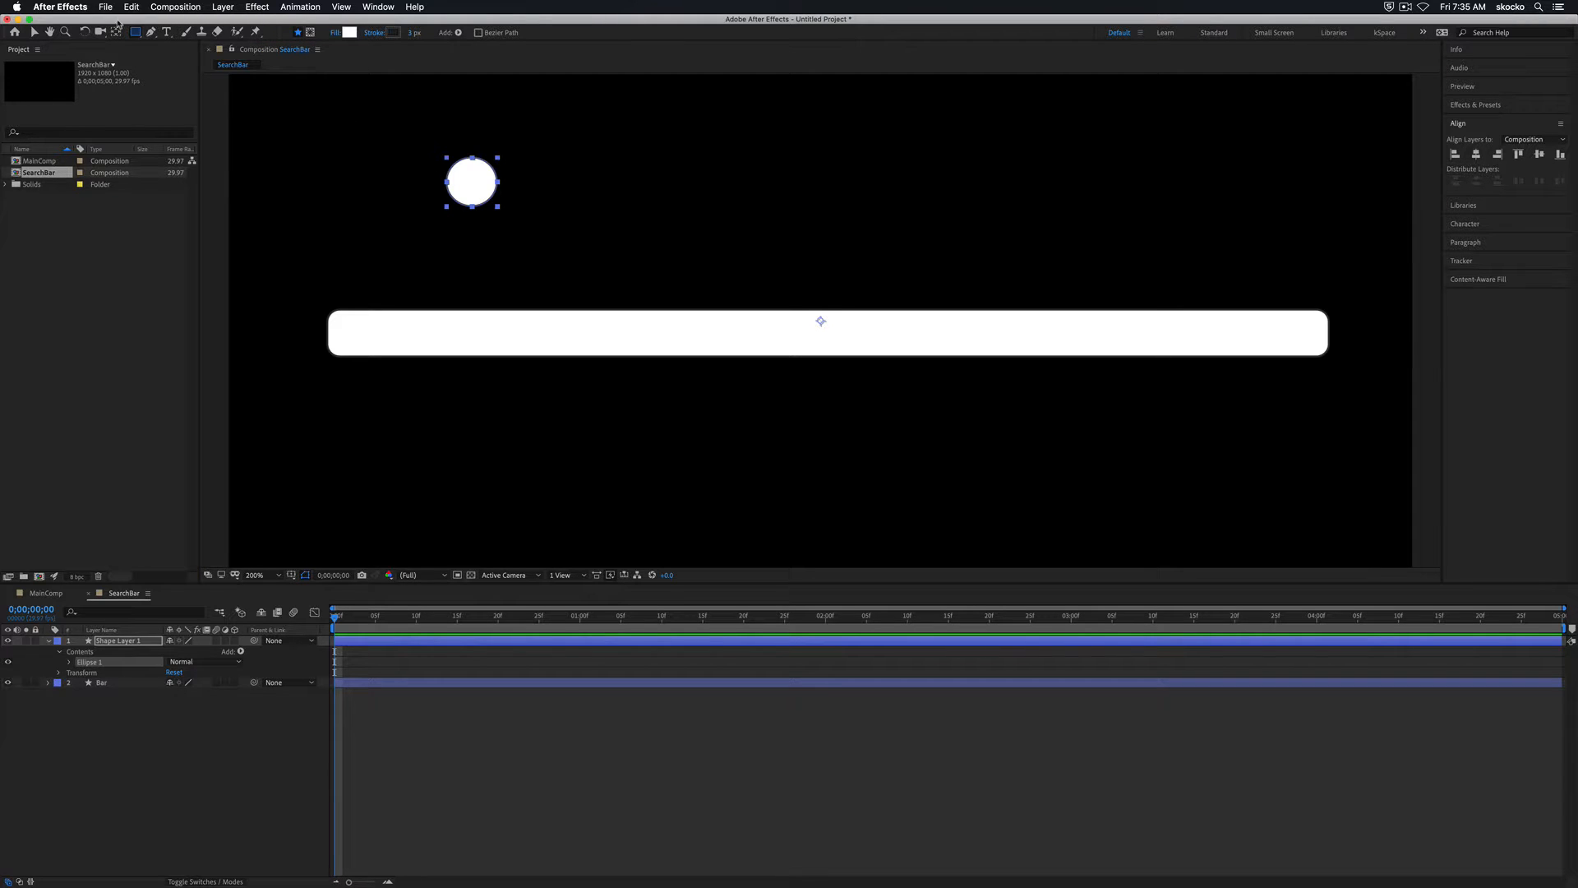
left_click(136, 36)
left_click(184, 46)
left_click_drag(511, 195, 533, 244)
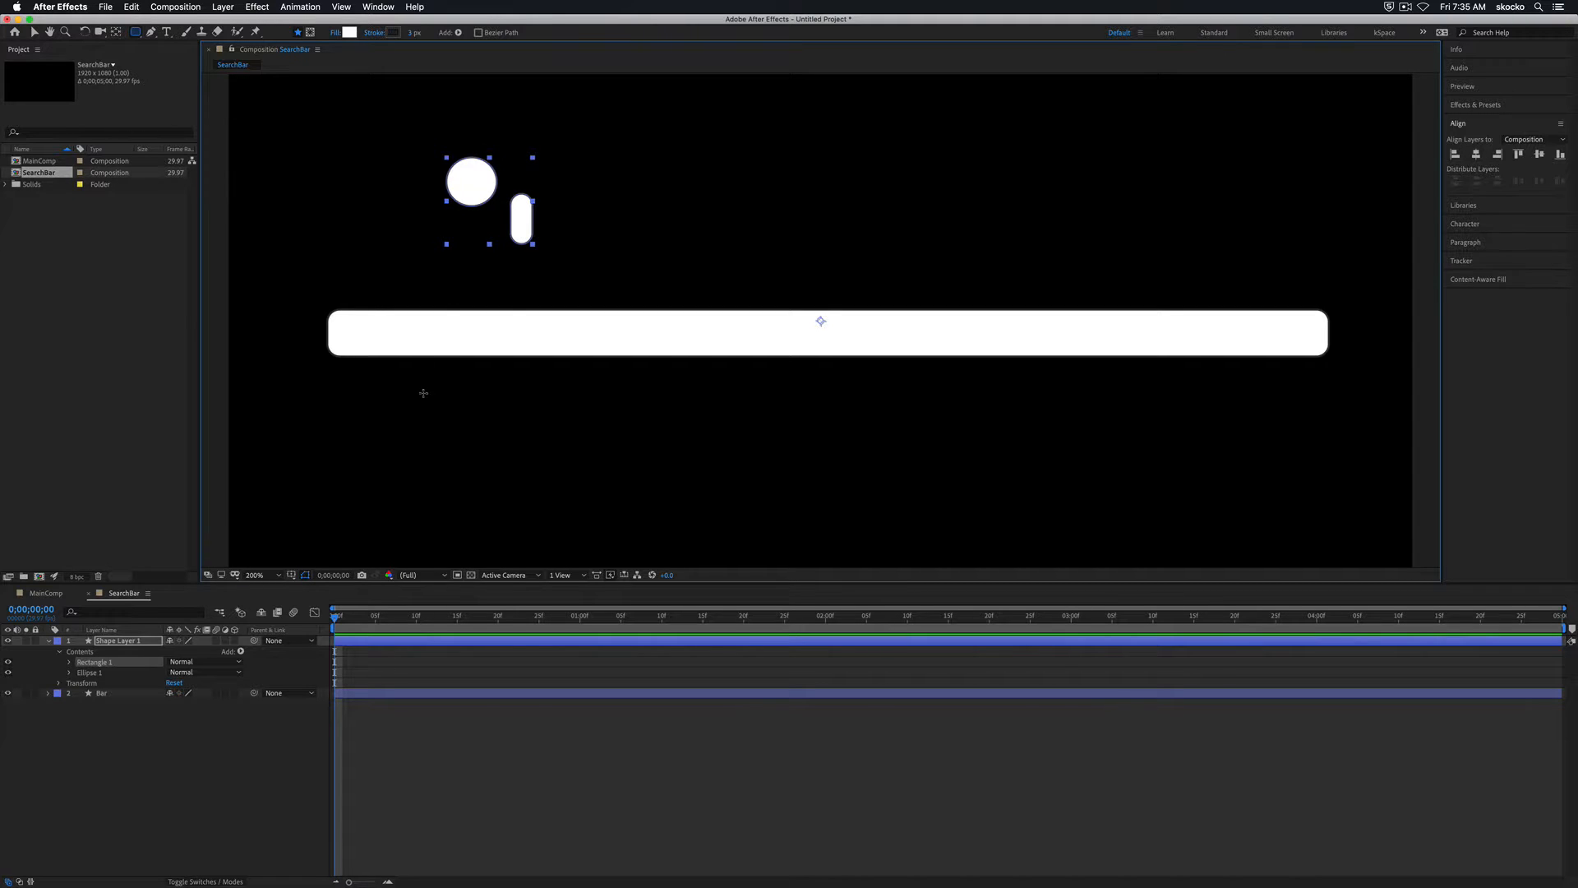
- Draw a wide rounded rectangle below the bar as a separate shape layer and delete it
left_click(210, 777)
left_click_drag(384, 472, 599, 505)
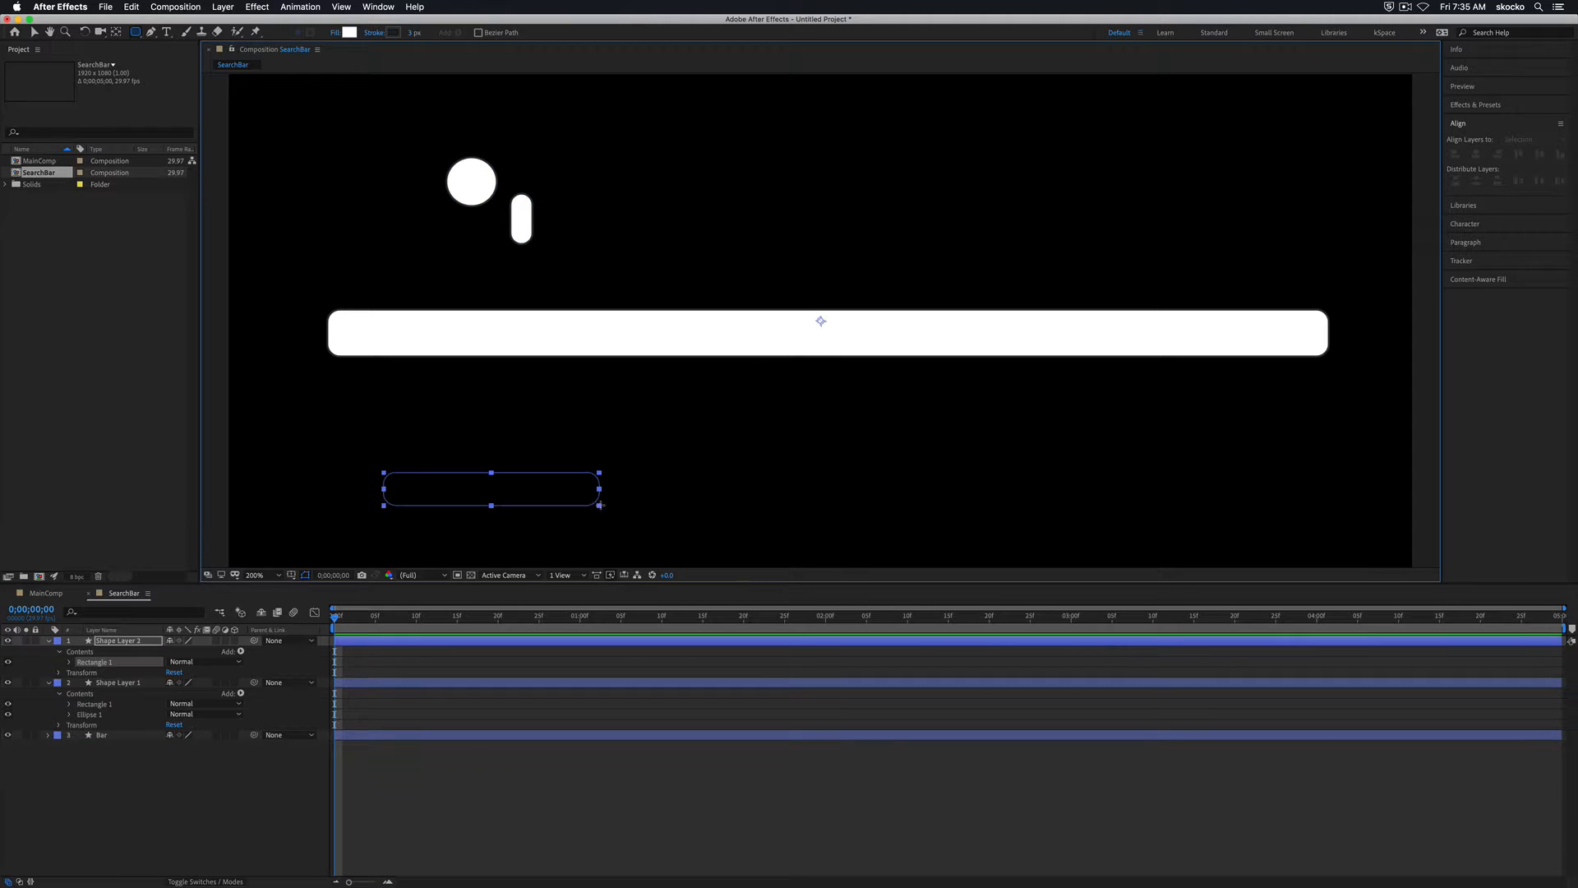
key("Caps_Lock")
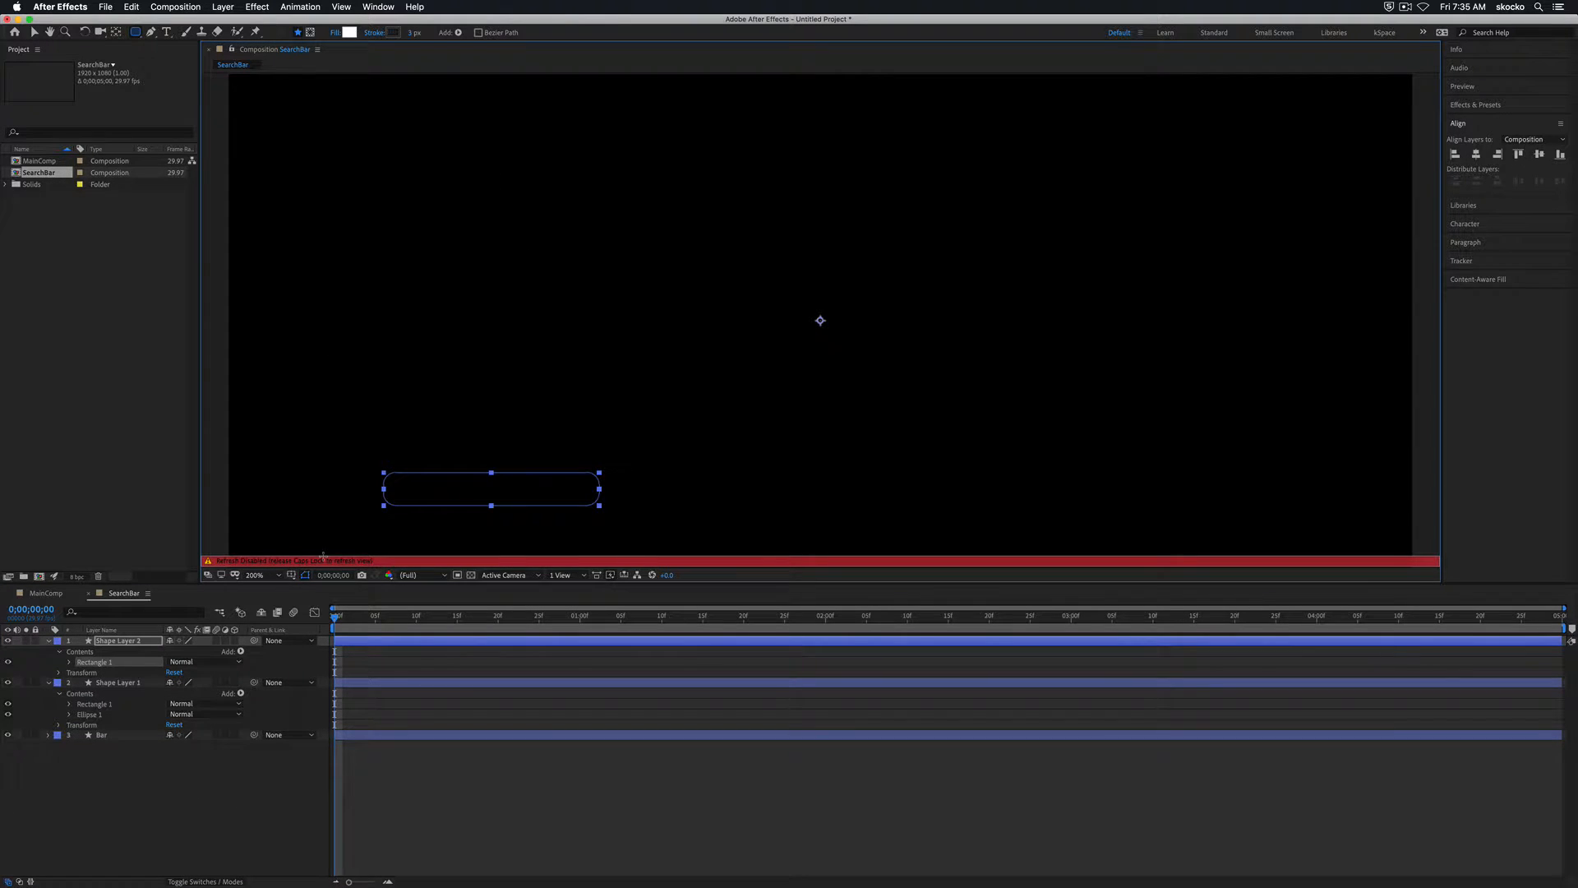
key("Caps_Lock")
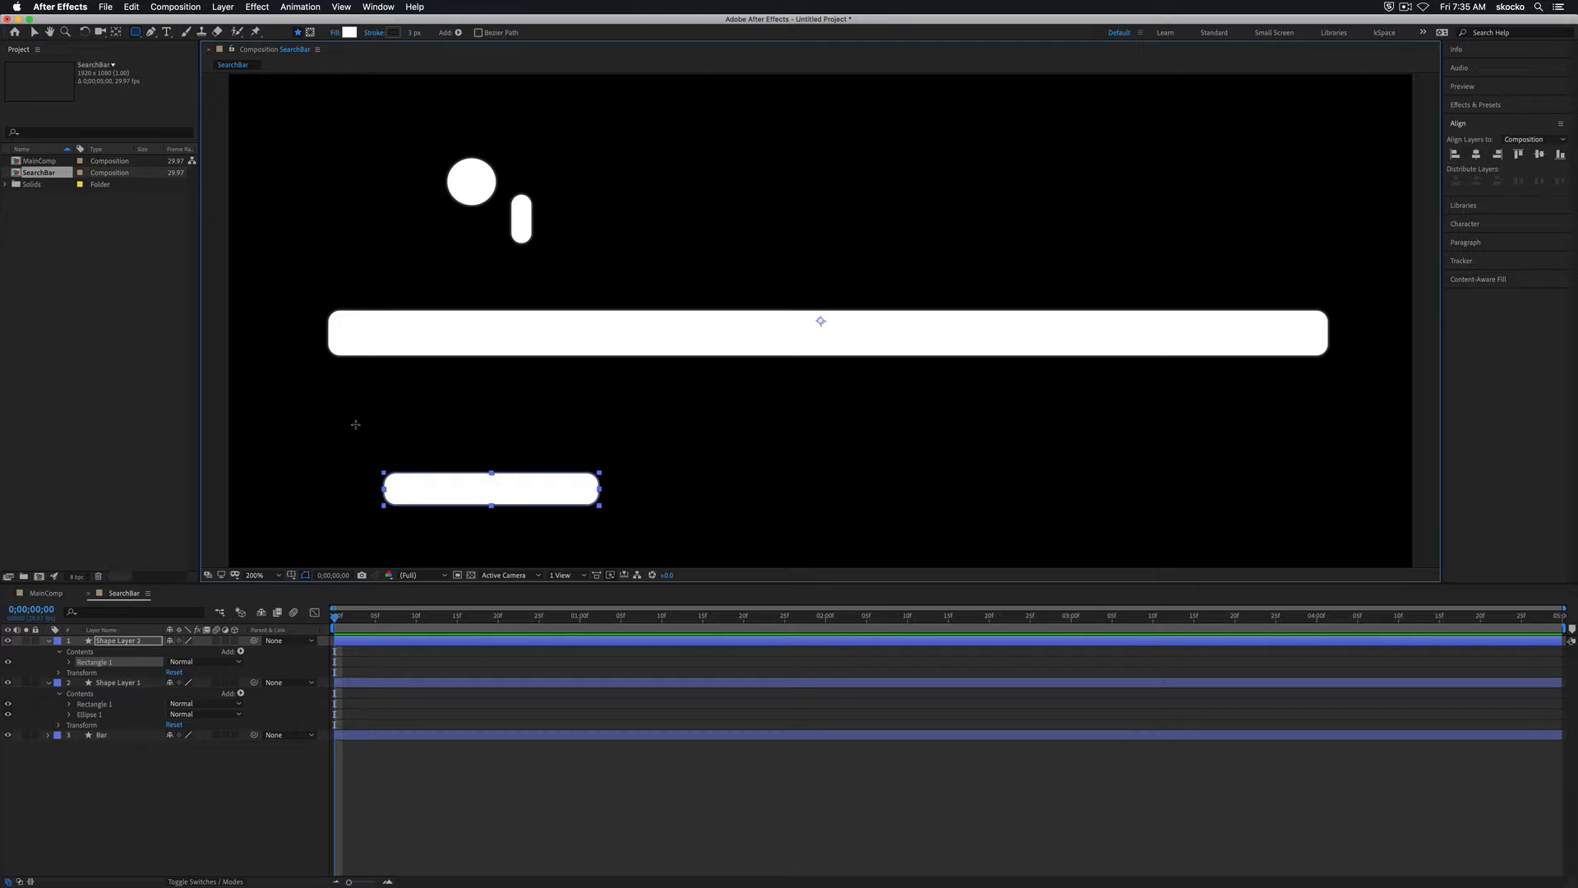
key("Delete")
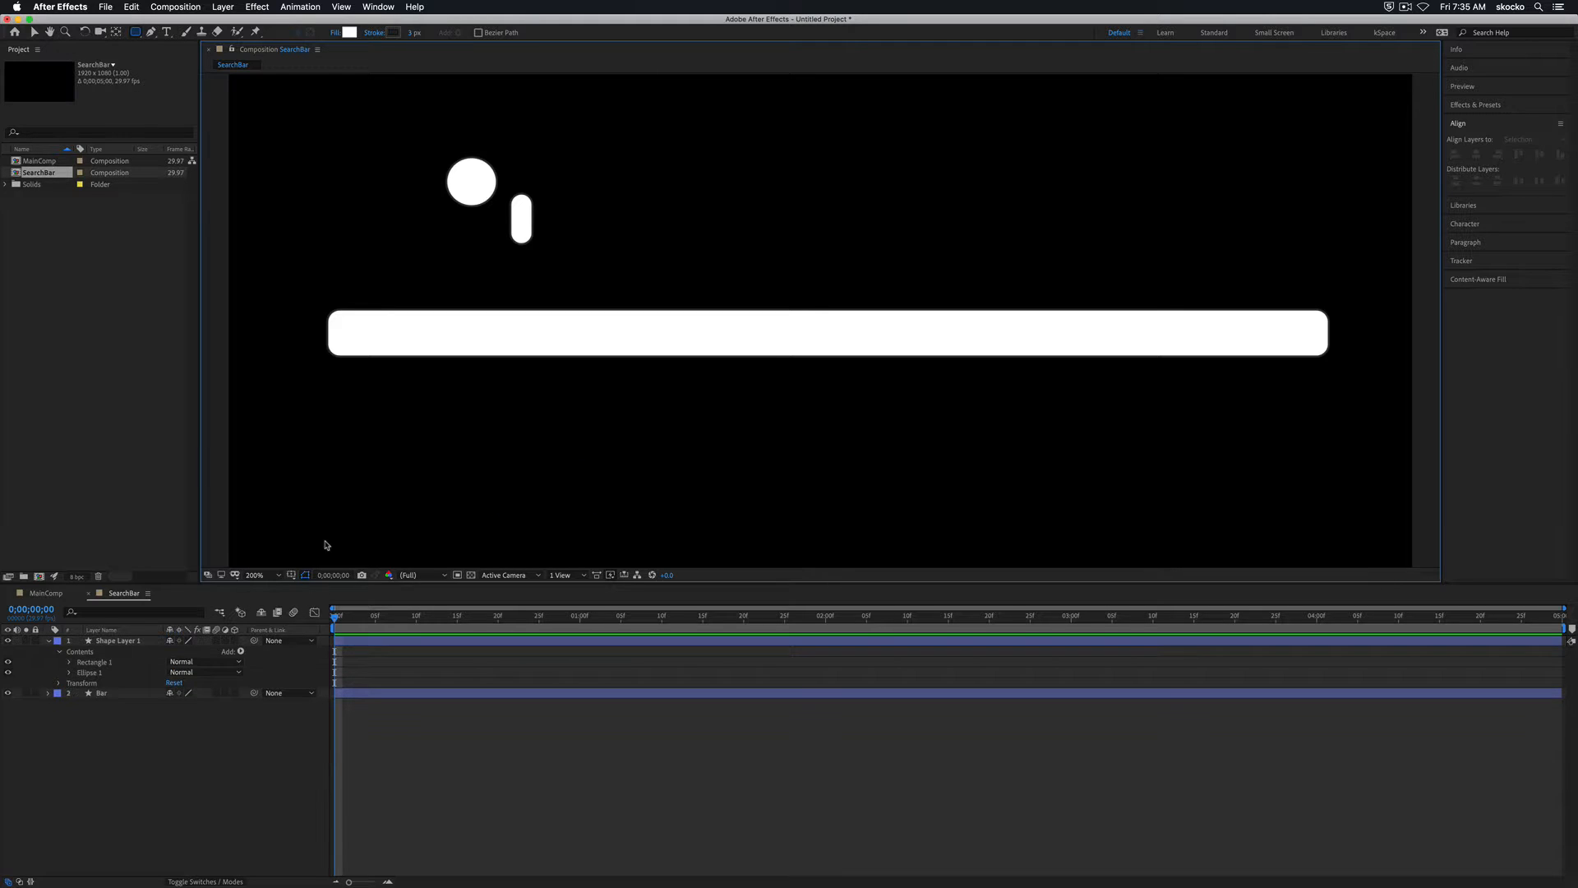
- Shorten the small rounded rectangle and place it directly below the circle as the magnifying glass handle
key("v")
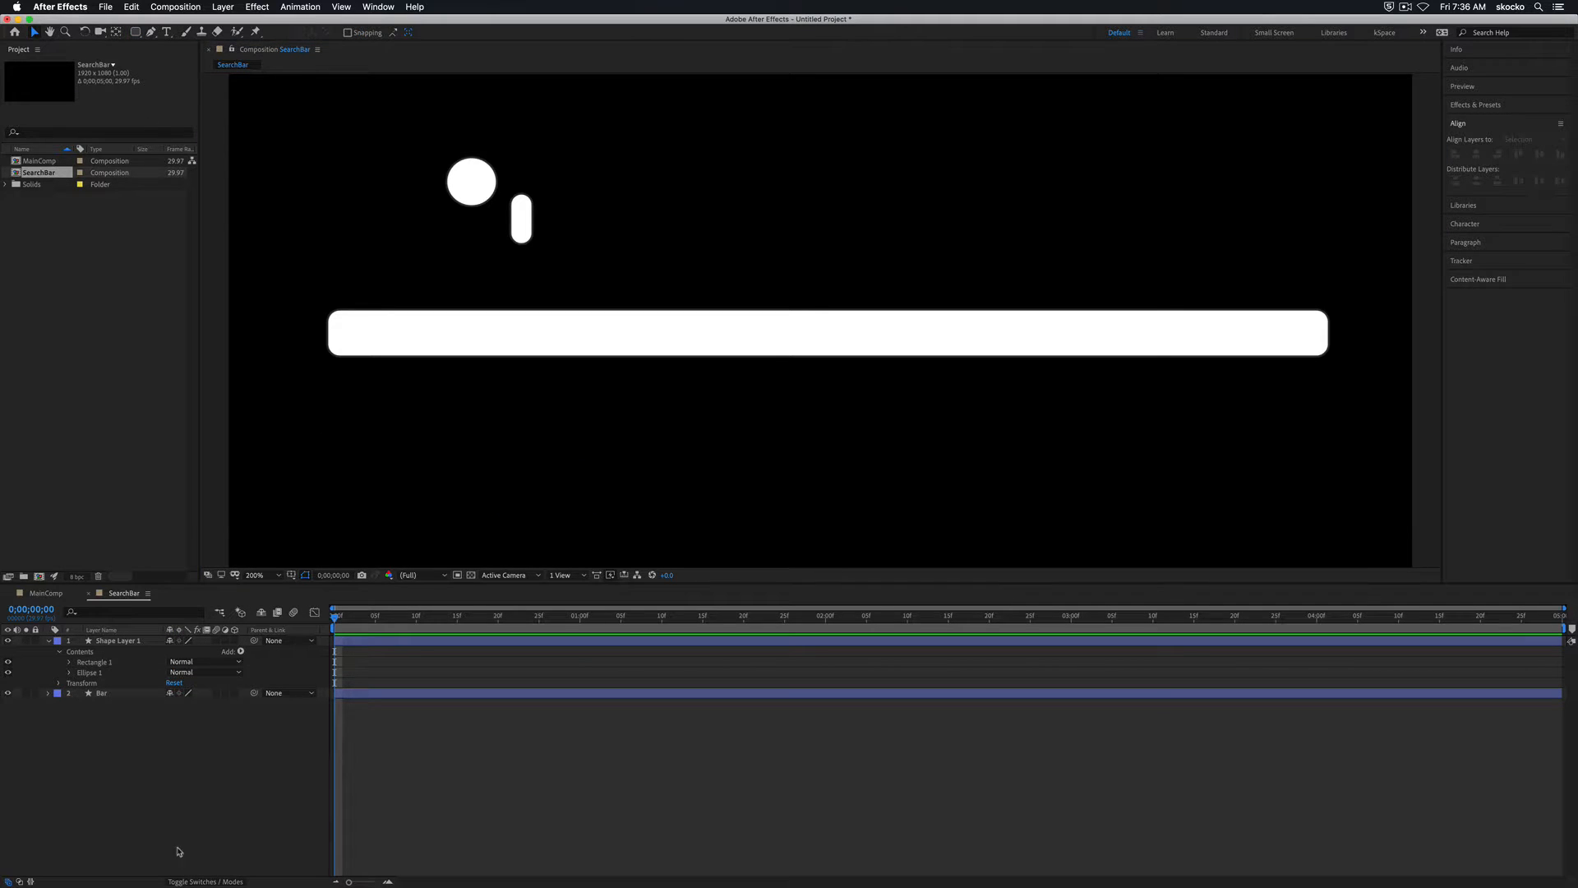
left_click(202, 810)
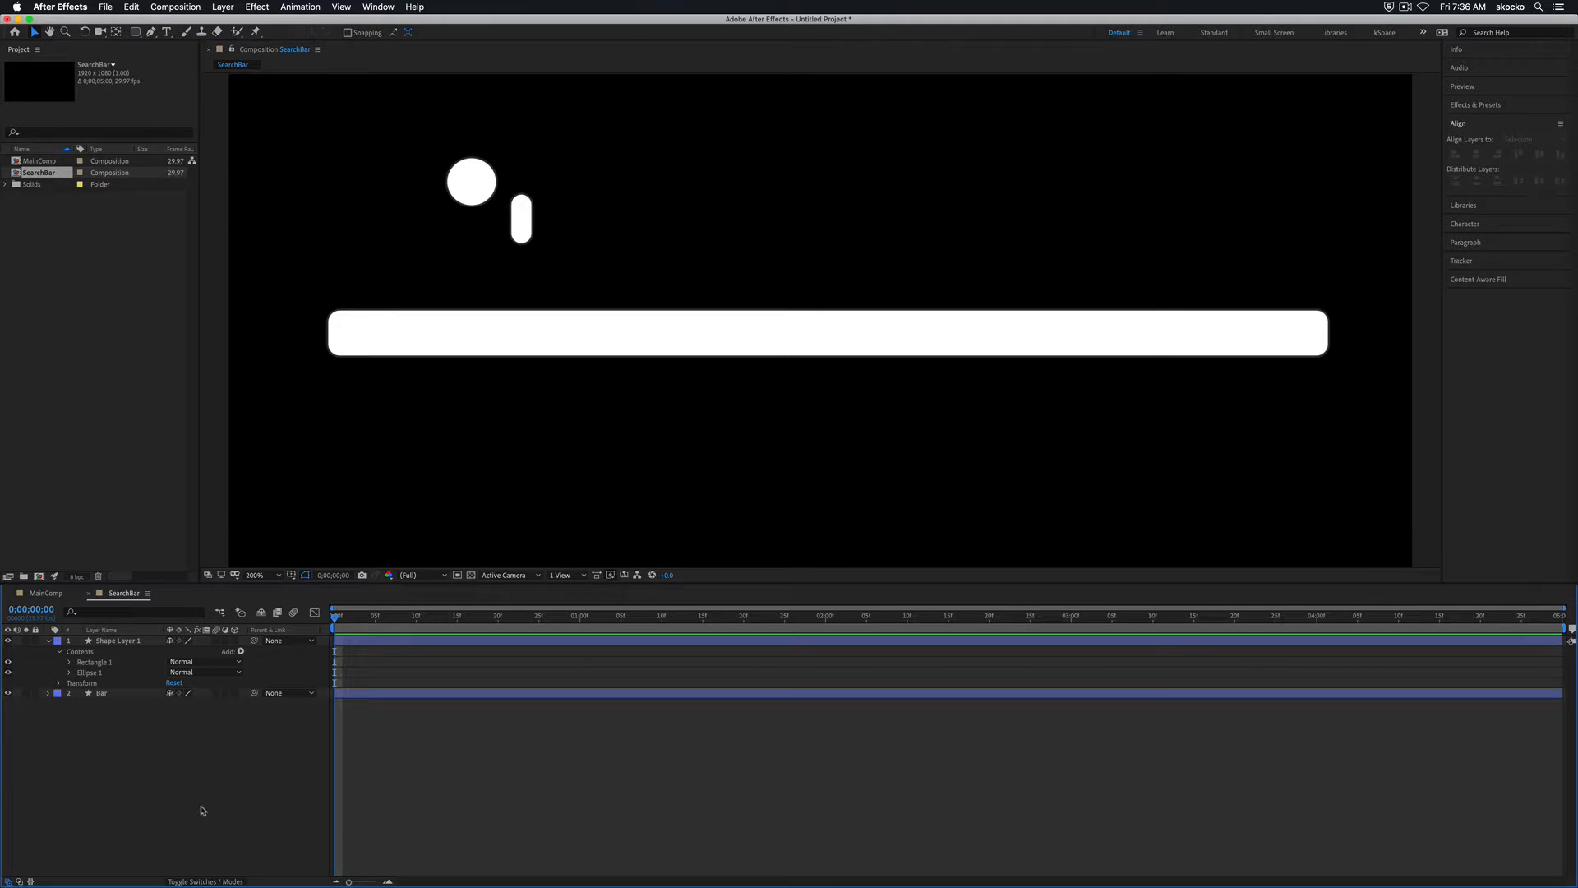
left_click(521, 220)
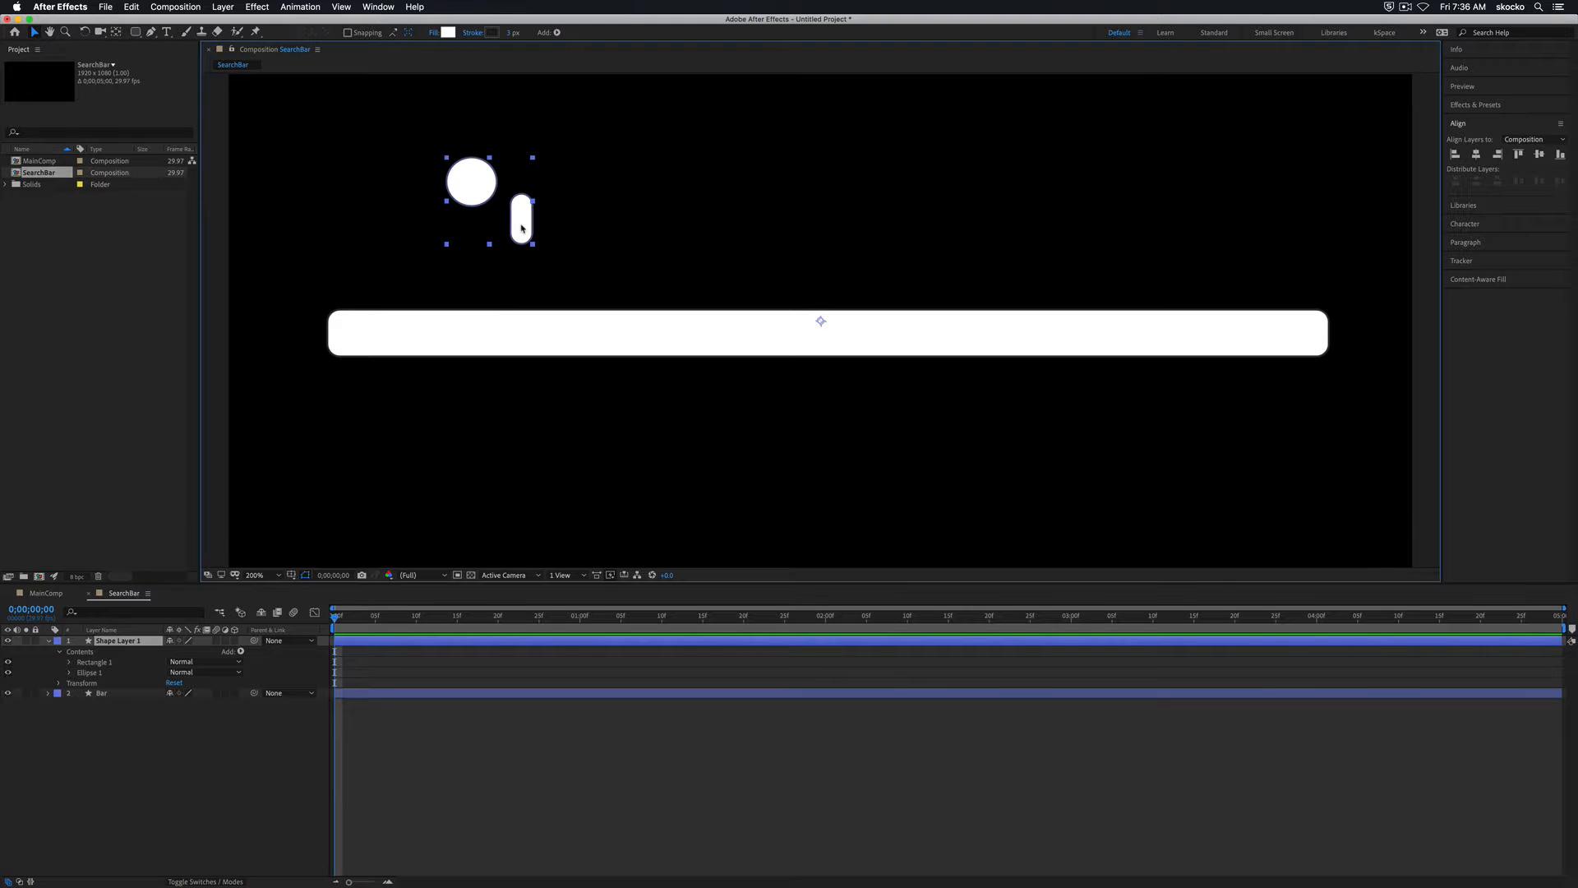
left_click(575, 238)
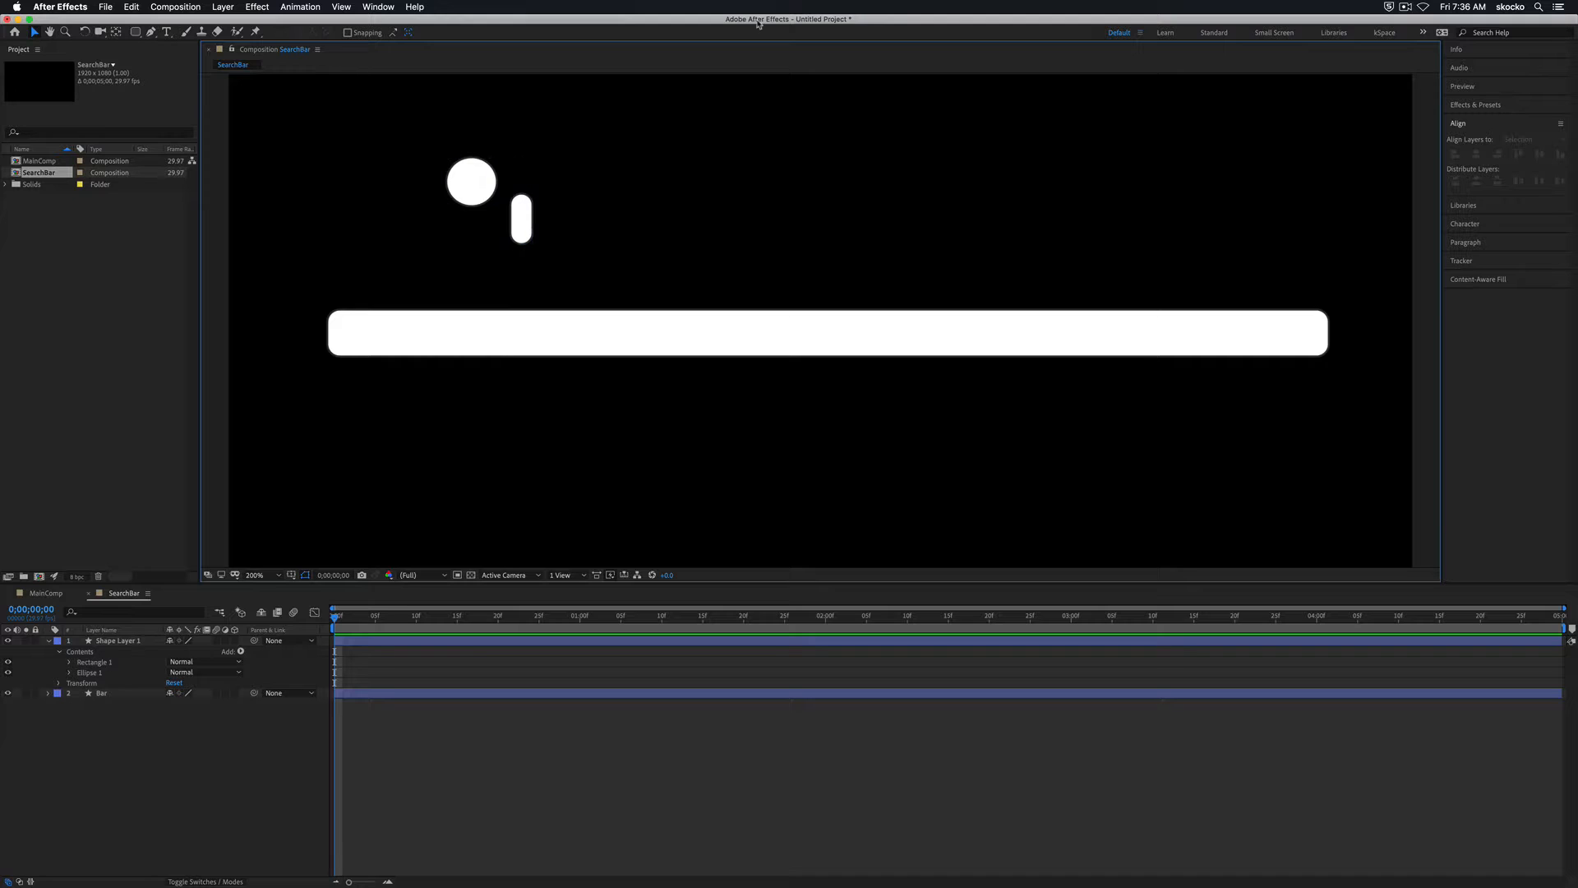
left_click(484, 194)
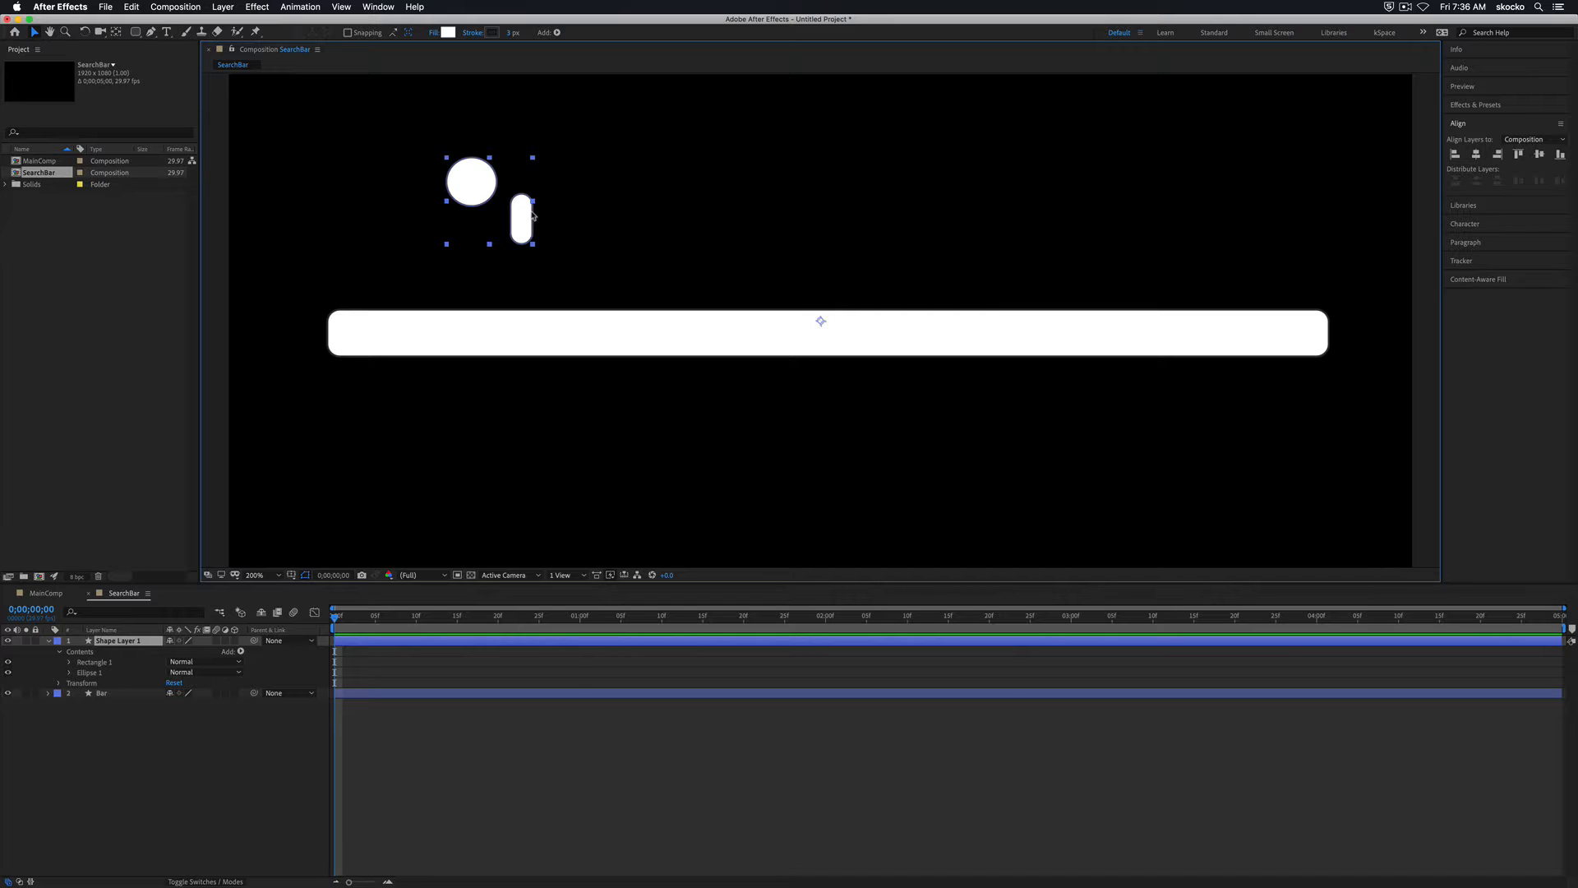
double_click(521, 218)
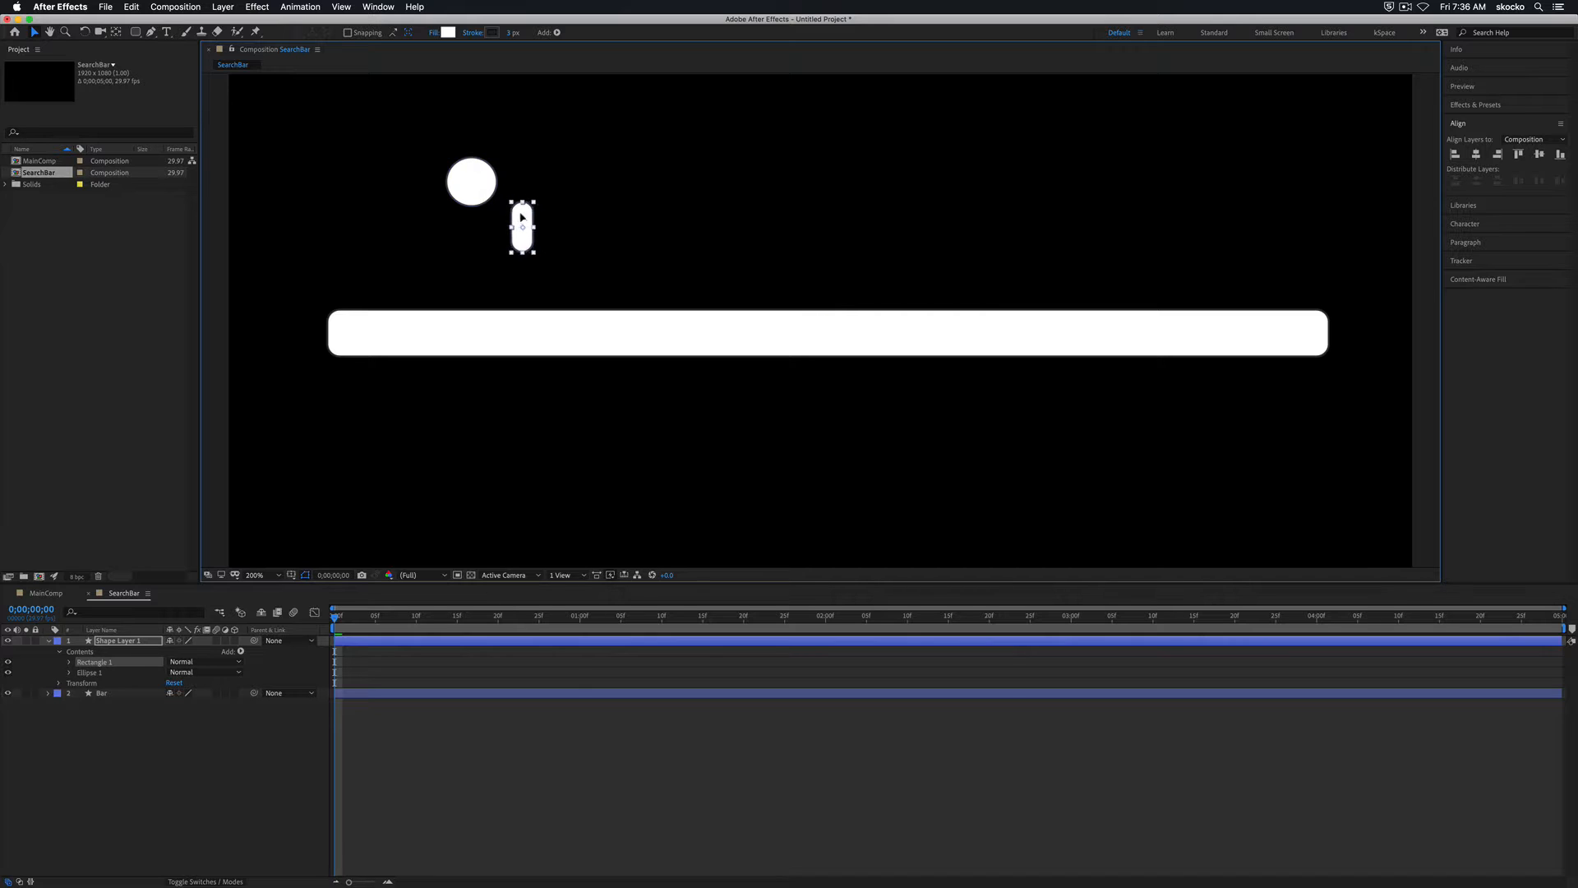
left_click_drag(521, 218, 475, 212)
left_click_drag(474, 216, 475, 217)
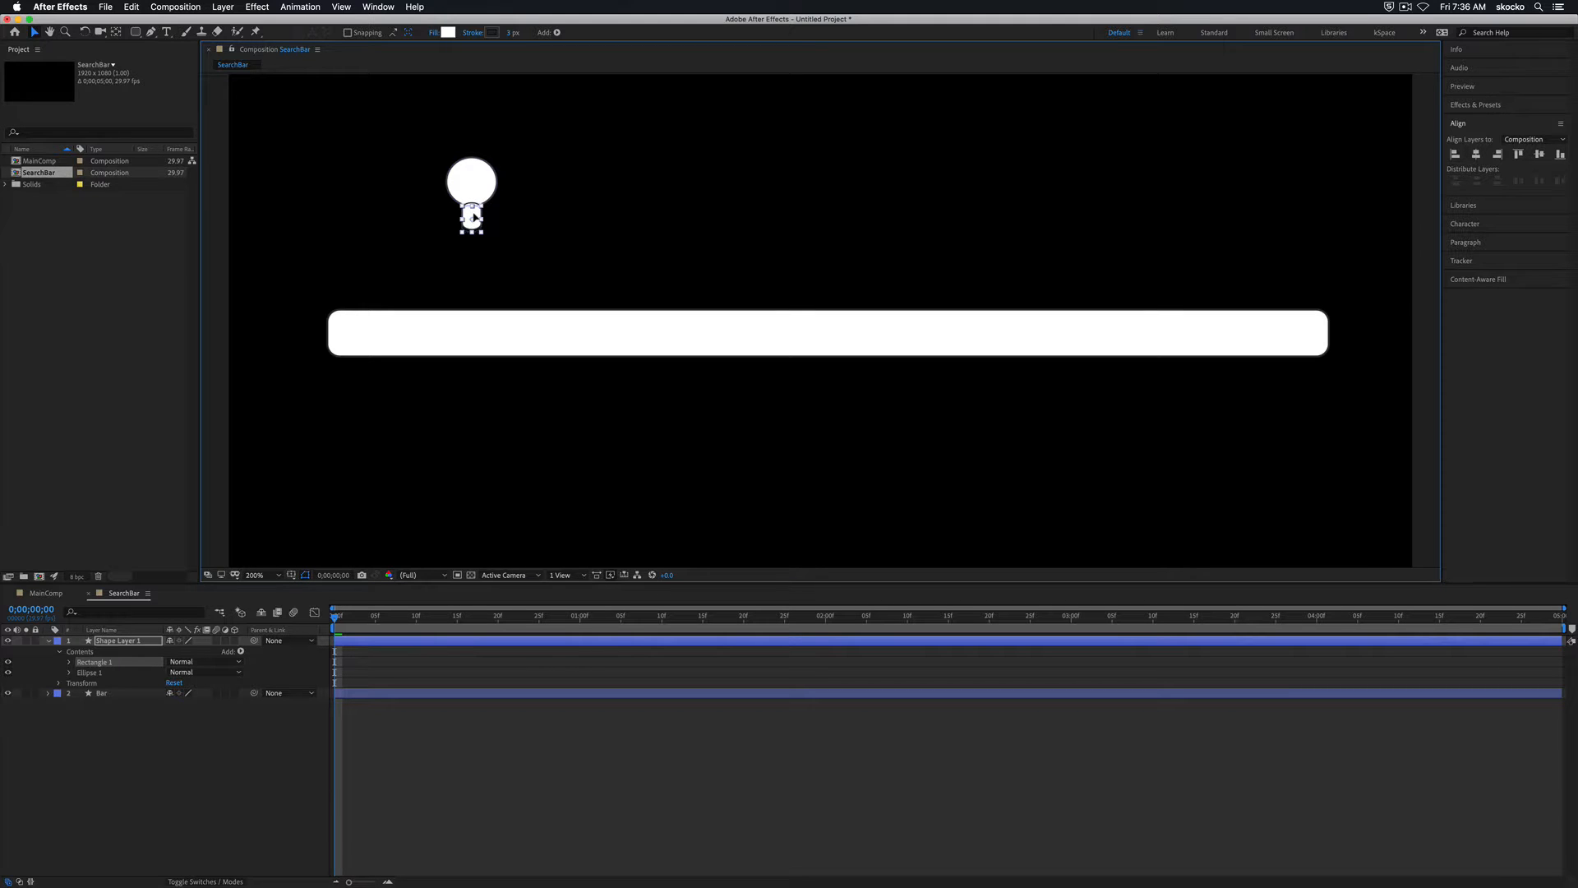
key("Caps_Lock")
left_click(444, 193)
key("Caps_Lock")
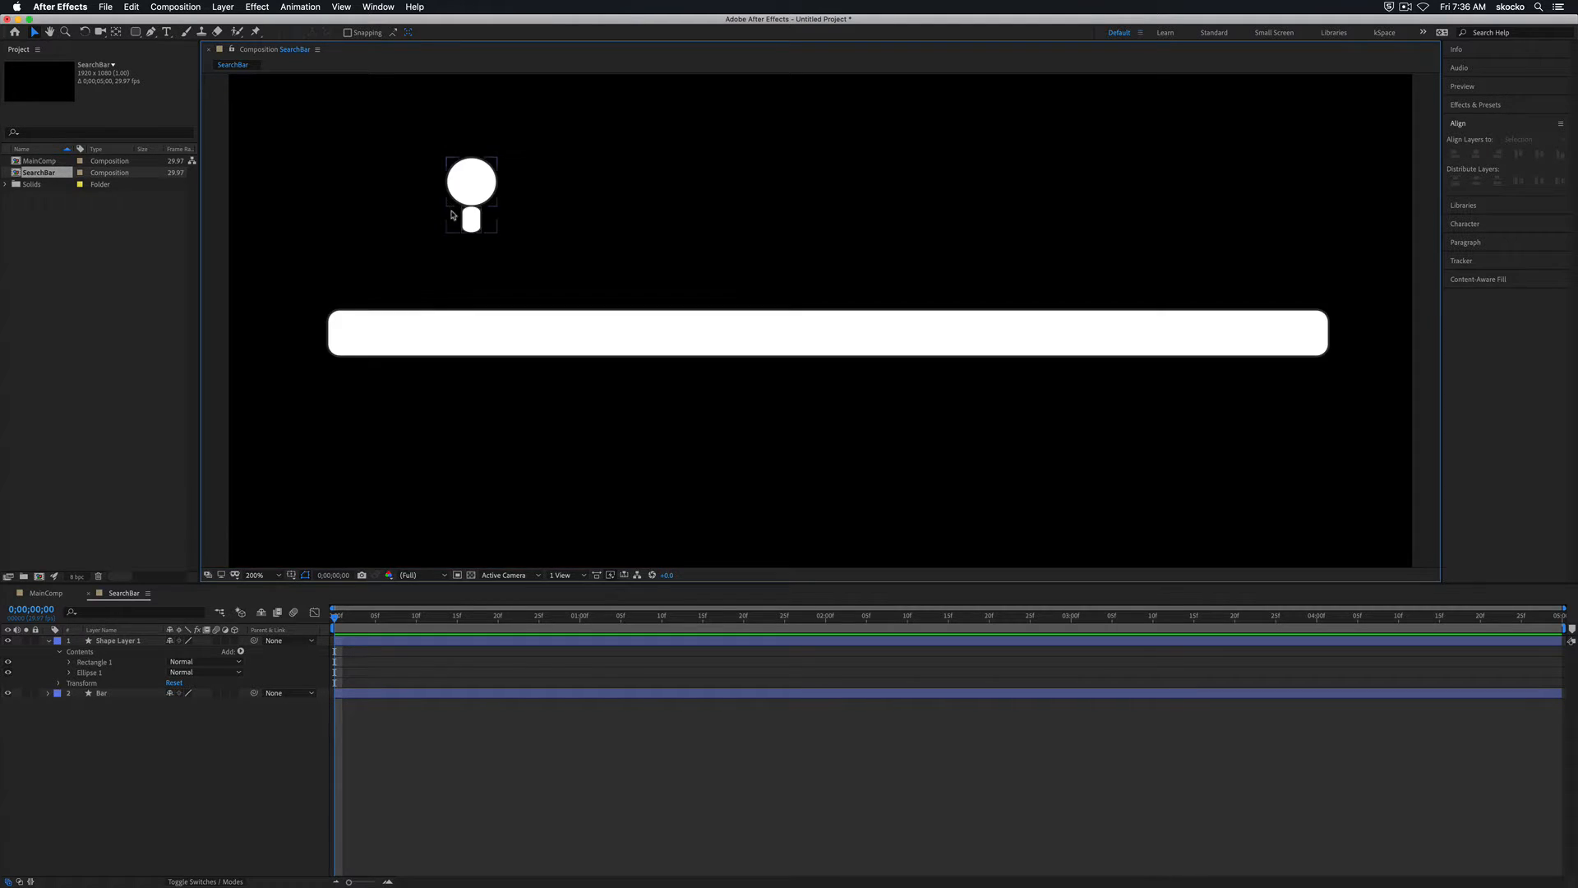
- Nudge the handle rectangle up slightly so that its upper edge meets the circle
key("period")
key("space")
left_click_drag(429, 198, 719, 350)
key("period")
key("space")
left_click_drag(544, 288, 770, 360)
left_click(655, 396)
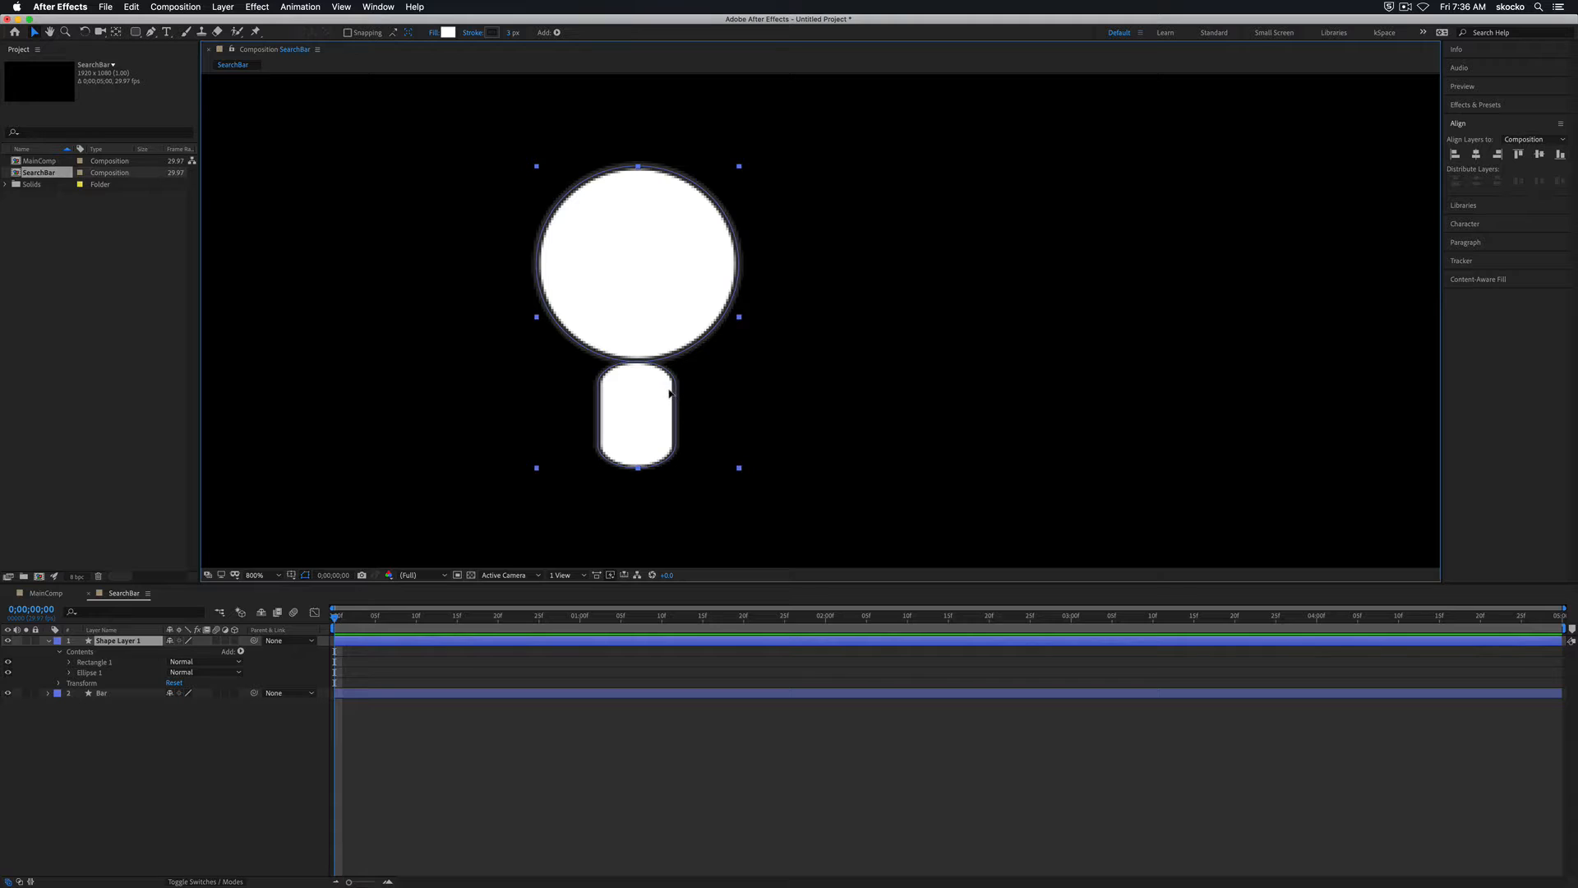
double_click(655, 394)
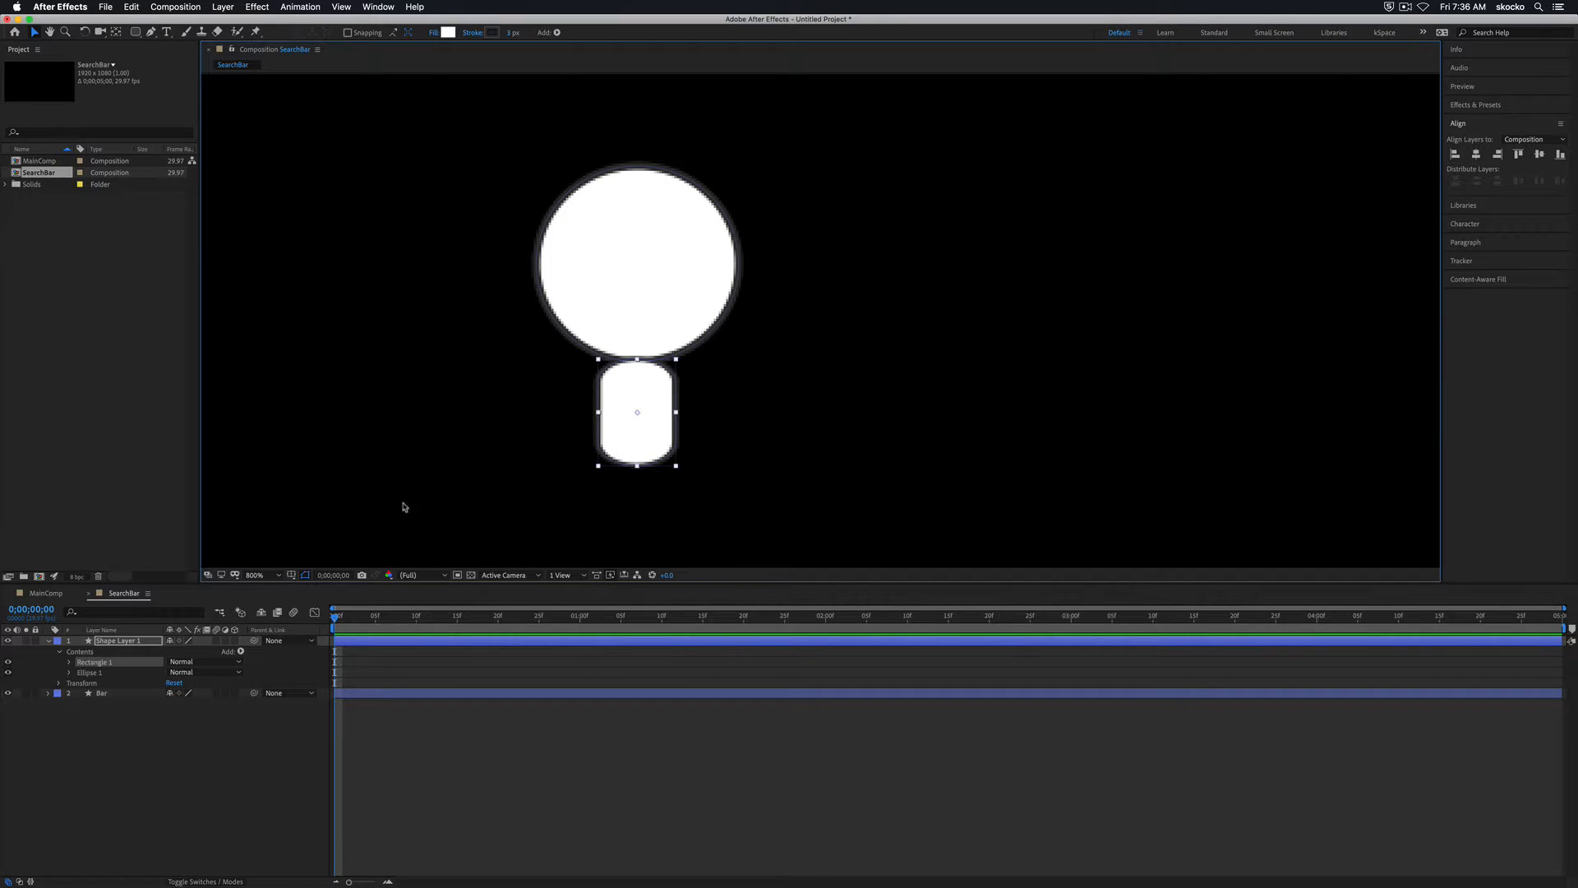
left_click(114, 817)
- Set the fill of the magnifying glass shape layer to None, leaving only its strokes
left_click(121, 641)
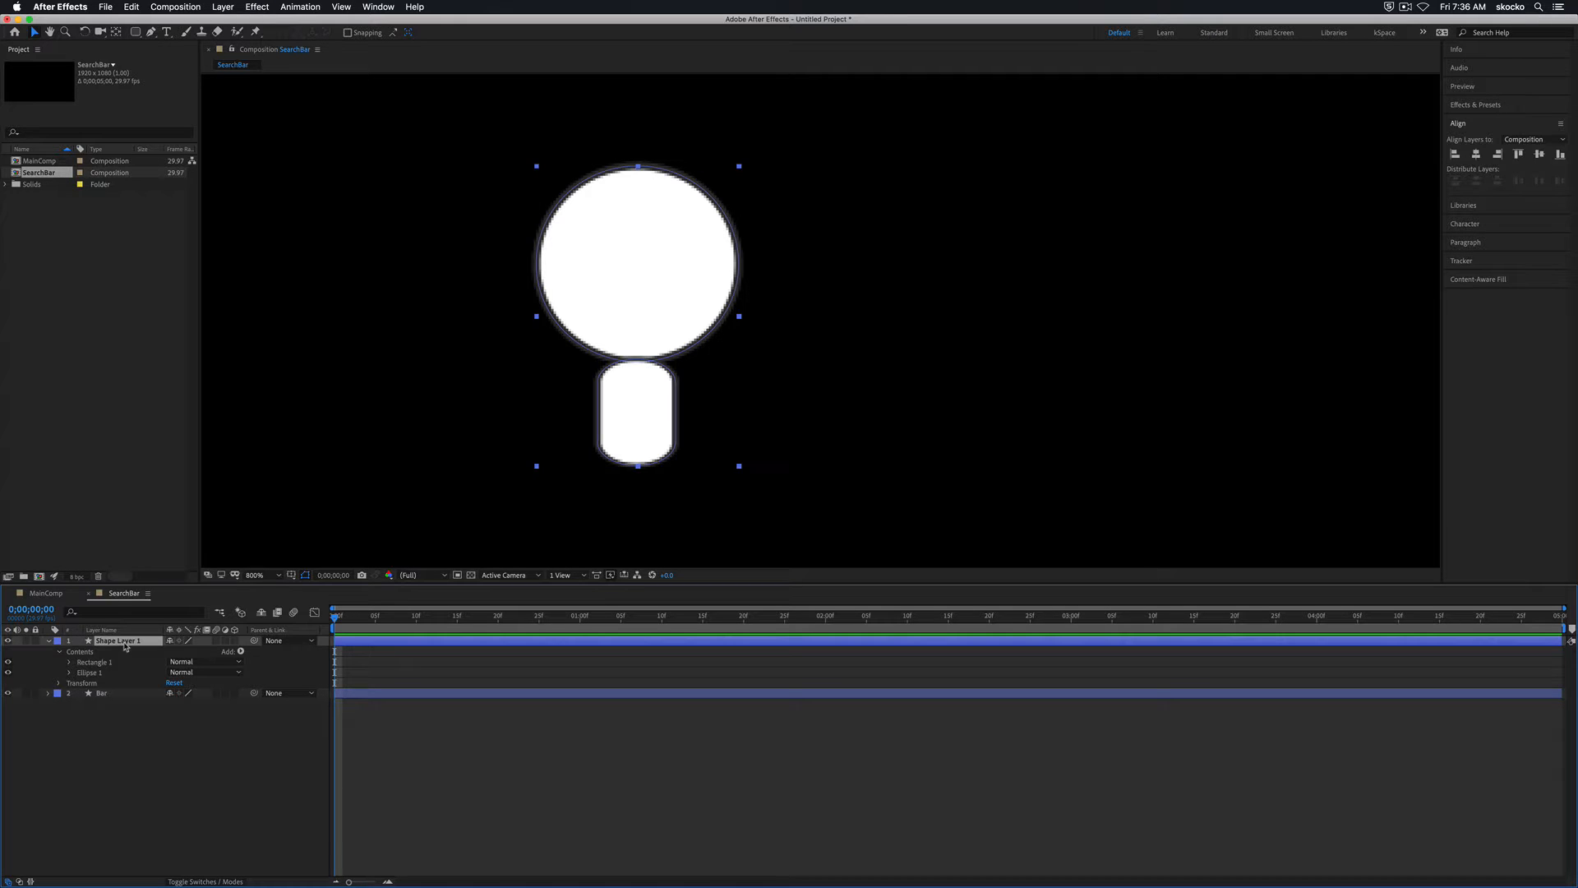
key("comma")
key("comma")
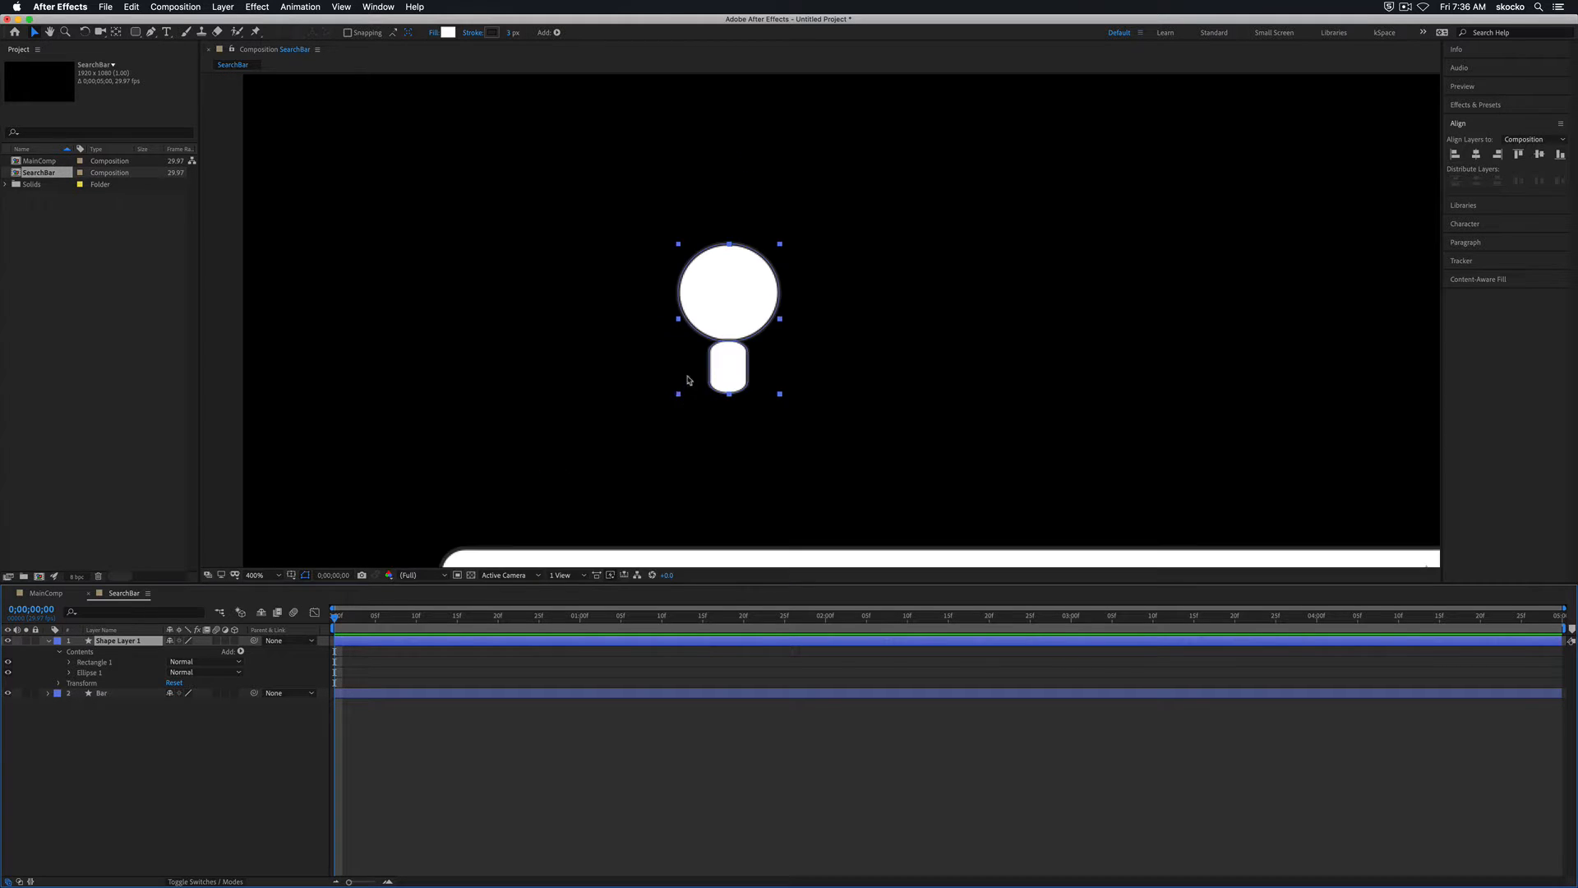
key("period")
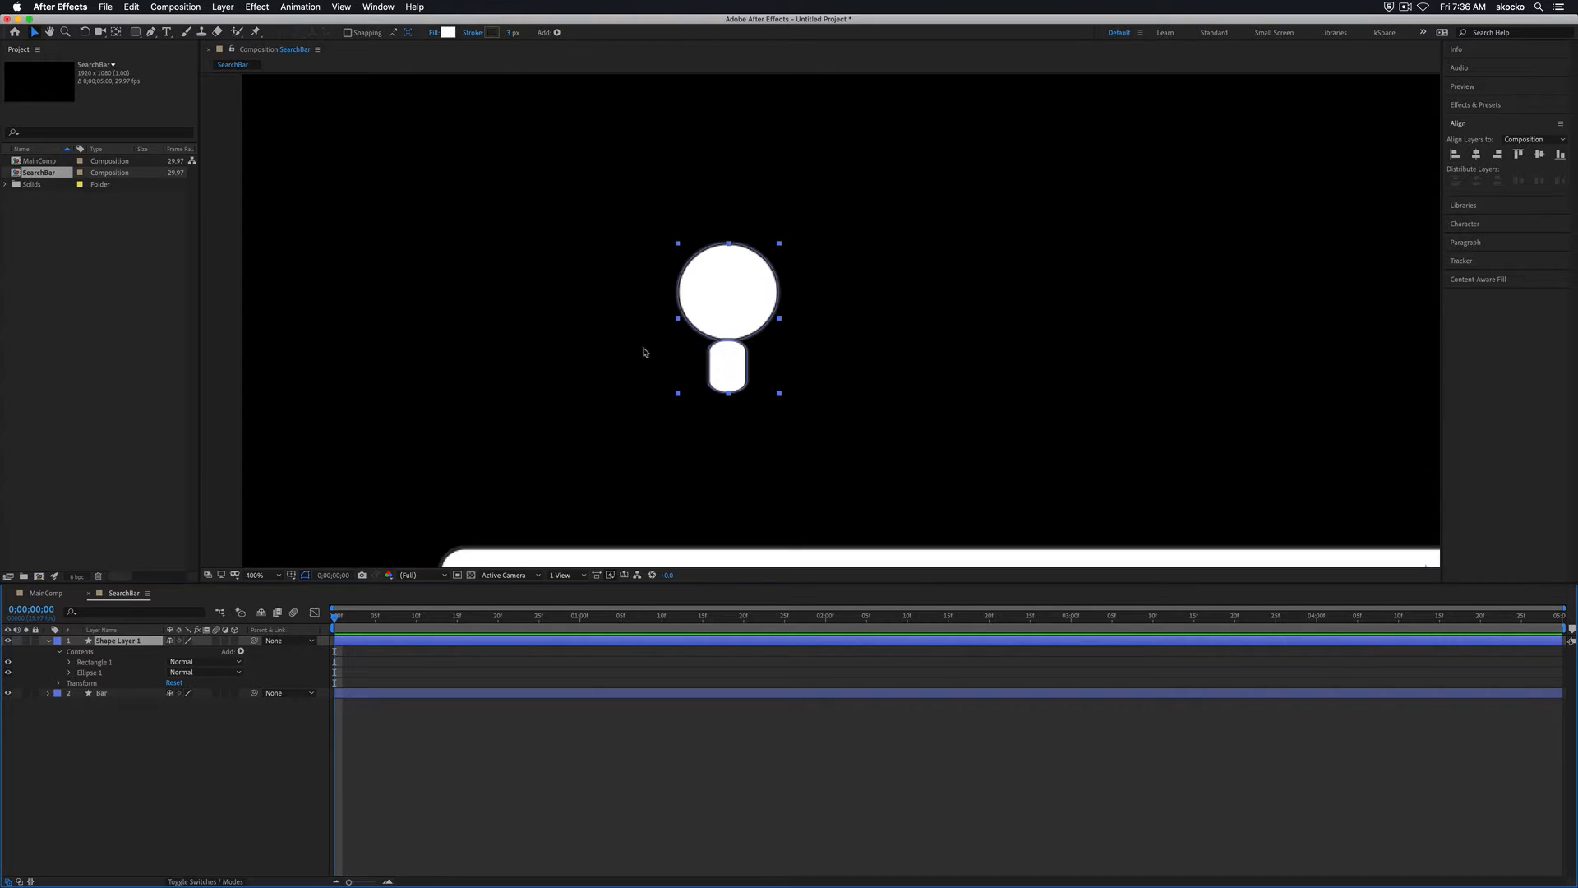
left_click(435, 33)
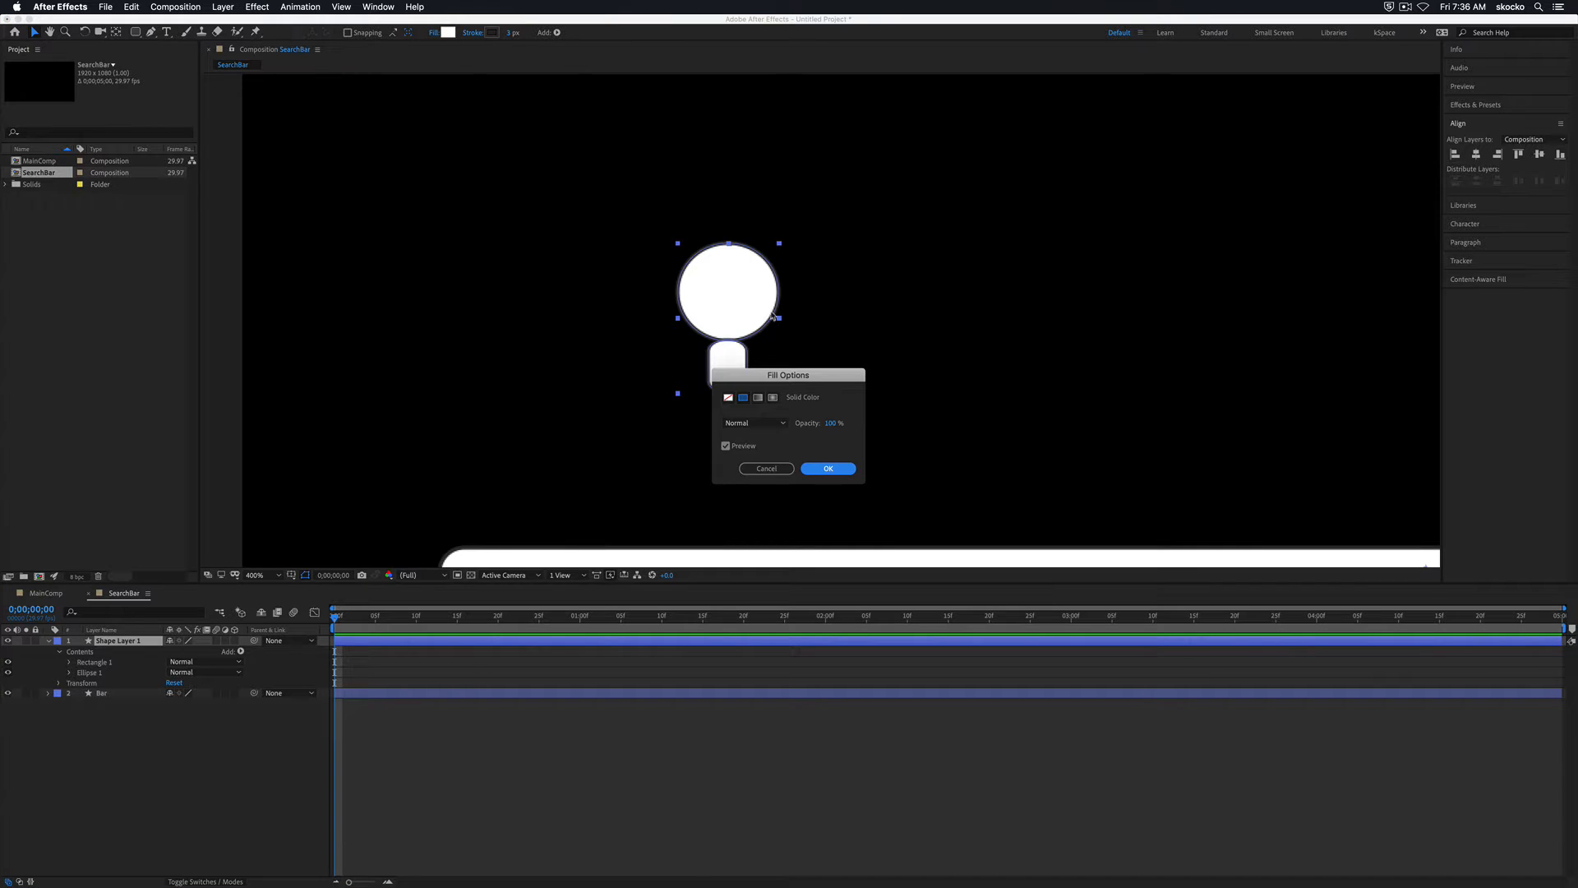
left_click(728, 397)
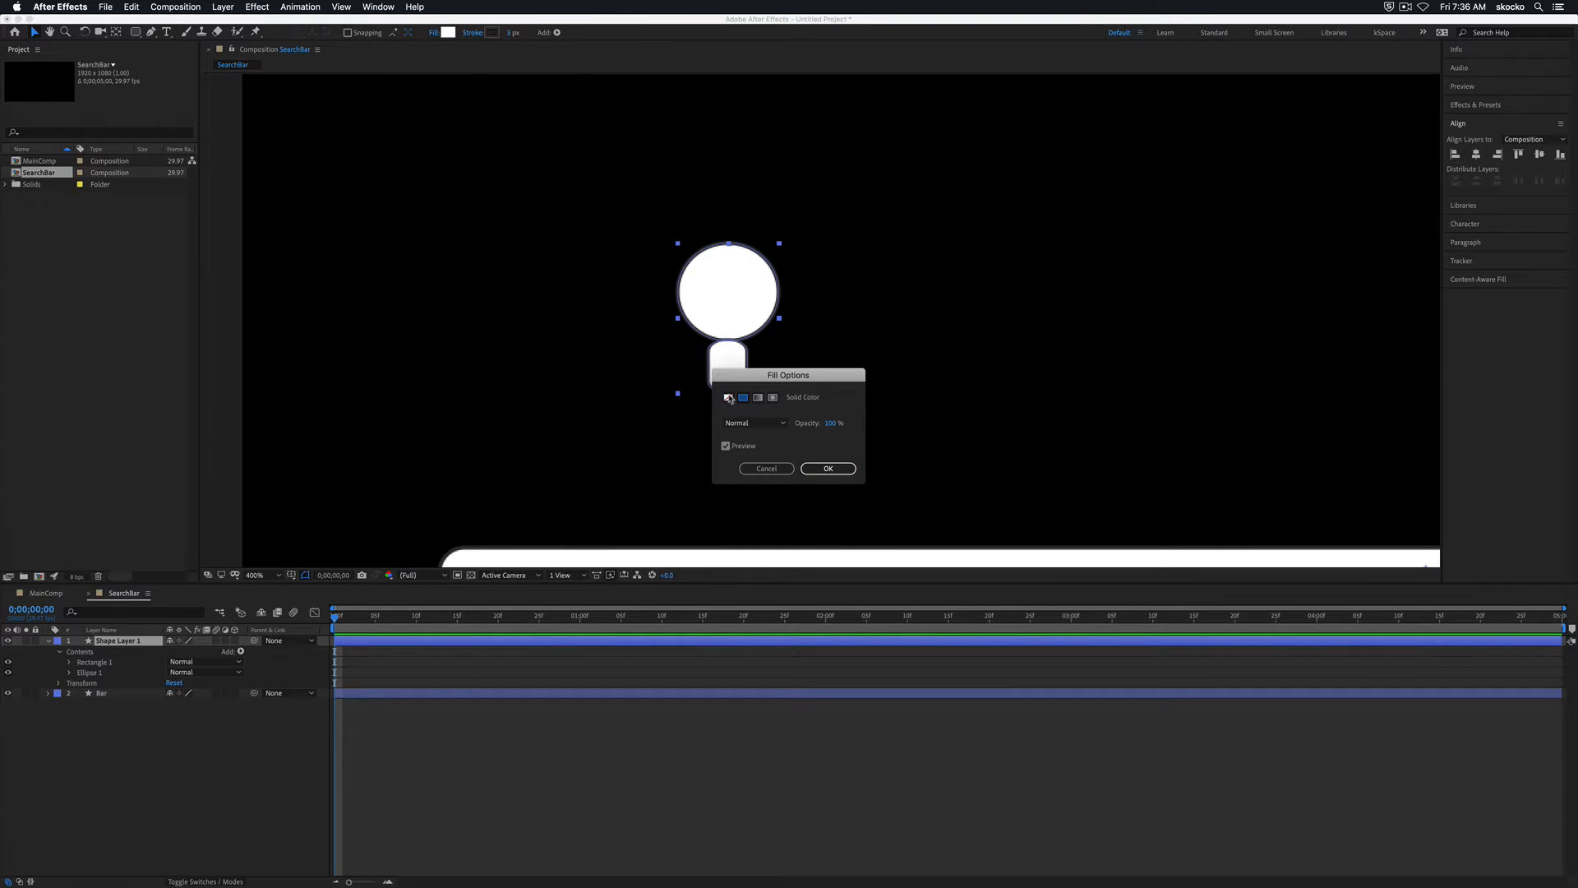
left_click(829, 470)
left_click(795, 467)
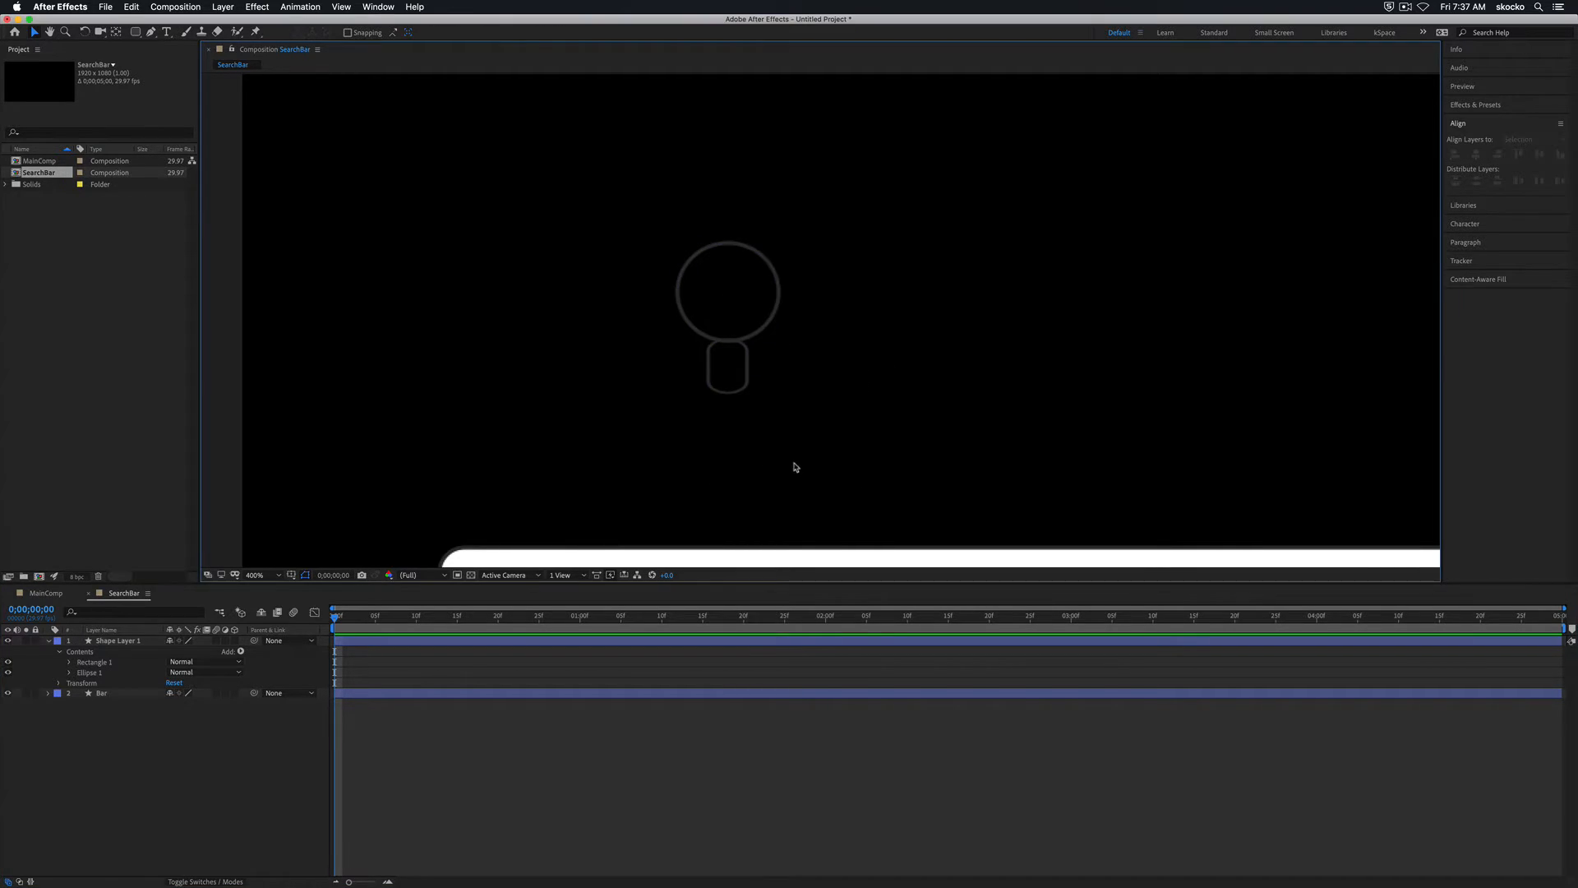
- Try to rotate the magnifying glass layer about its current anchor point, and undo the rotation
left_click(721, 347)
key("comma")
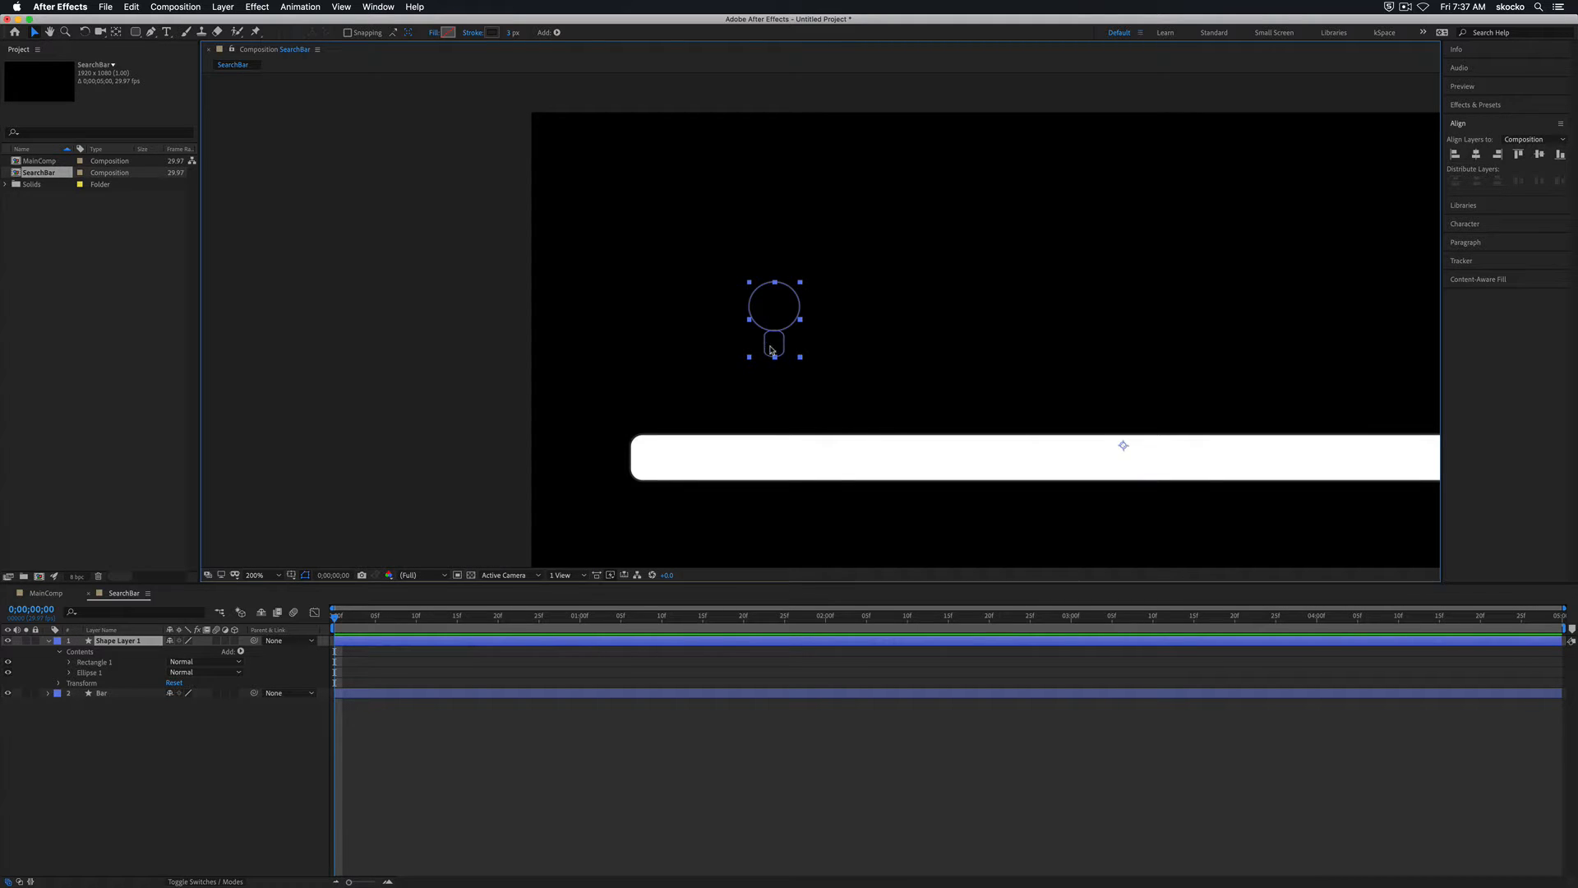
key("comma")
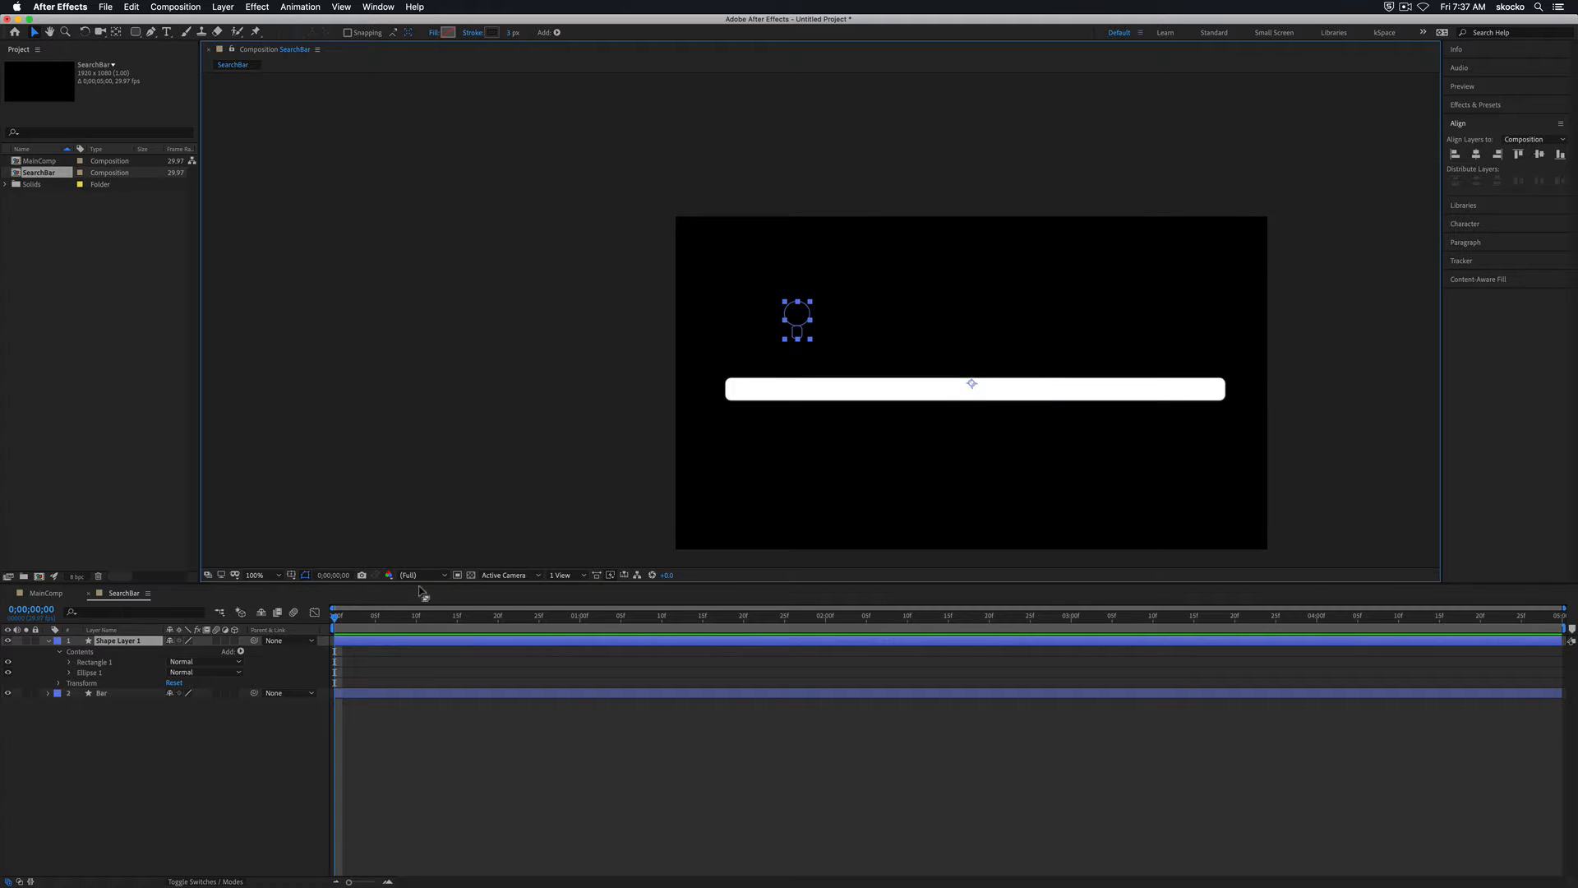
left_click_drag(835, 465, 633, 447)
key("r")
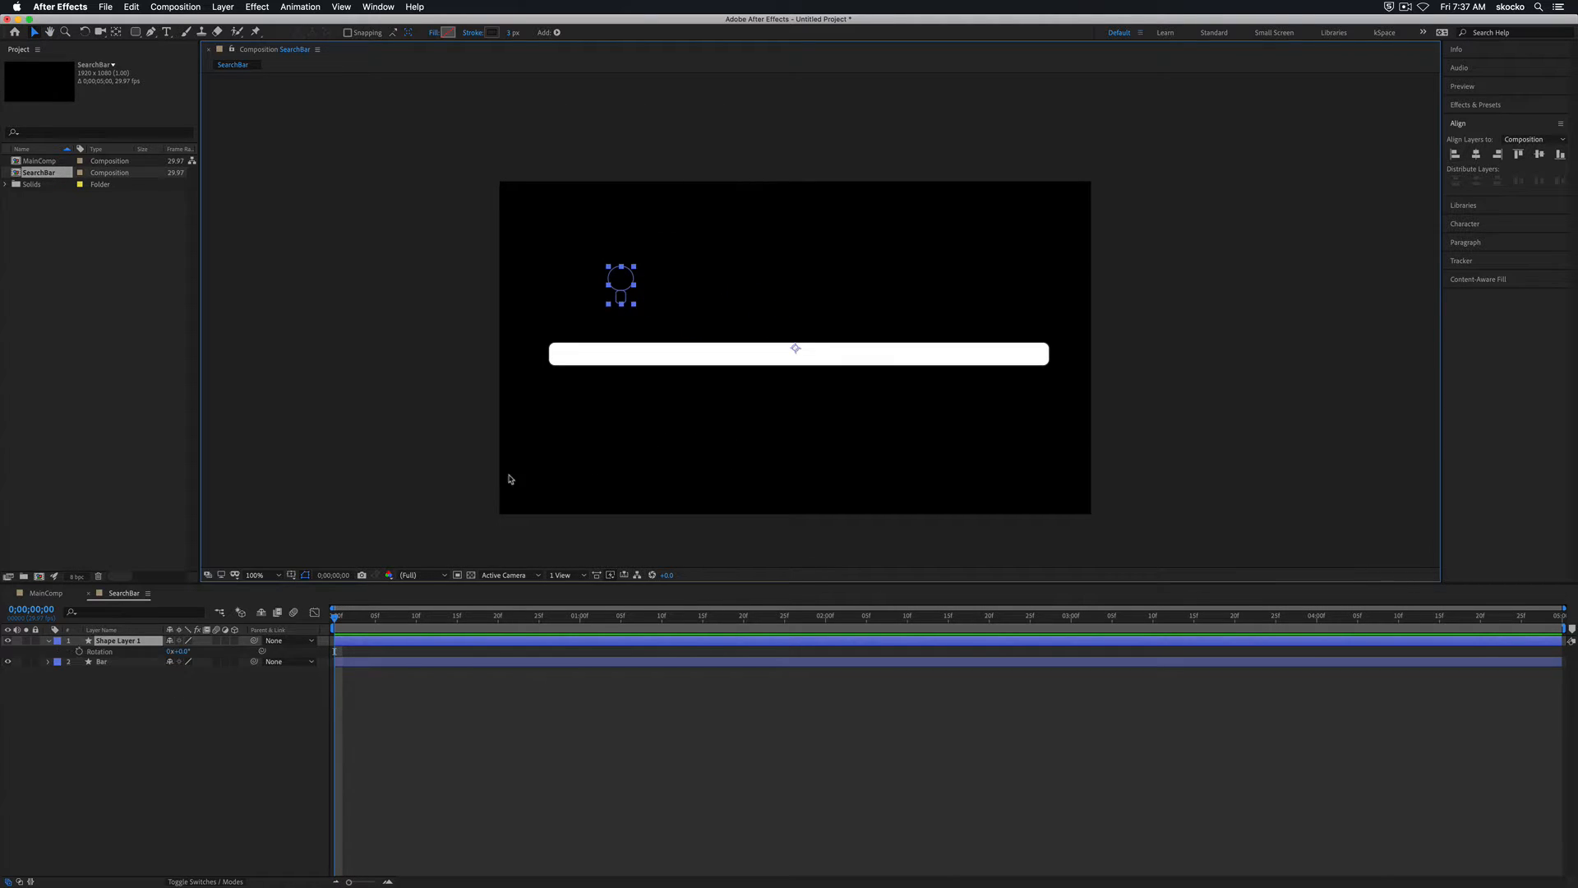
left_click_drag(179, 651, 439, 648)
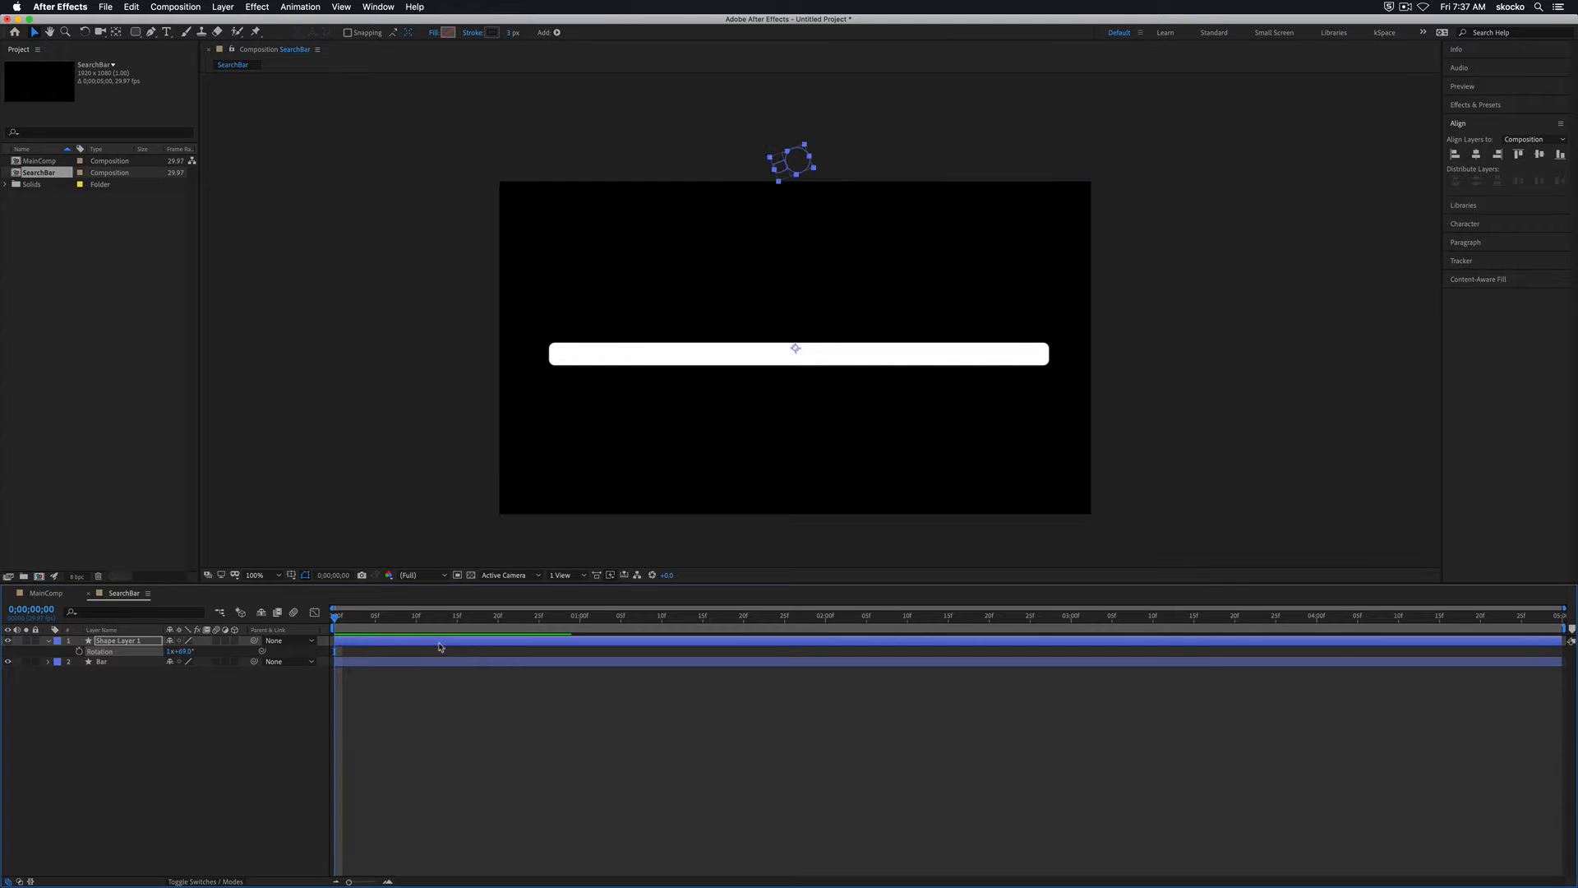
key("super+z")
- Move the magnifying glass layer's anchor point to the centre of the icon with the Pan Behind tool
key("period")
left_click_drag(522, 362, 657, 421)
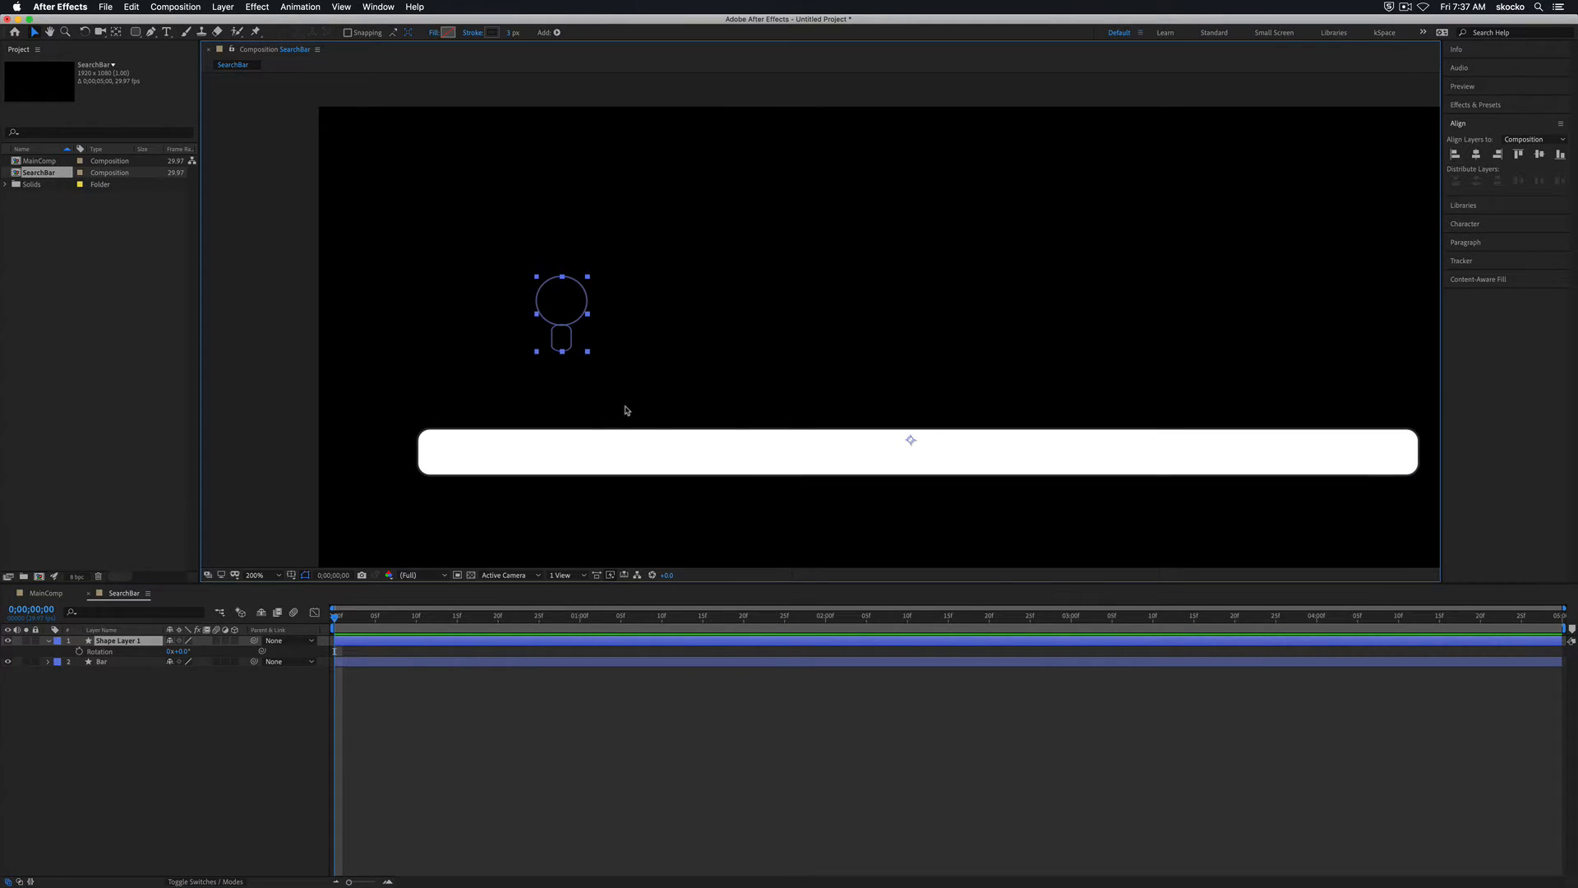
key("y")
left_click_drag(911, 440, 564, 314)
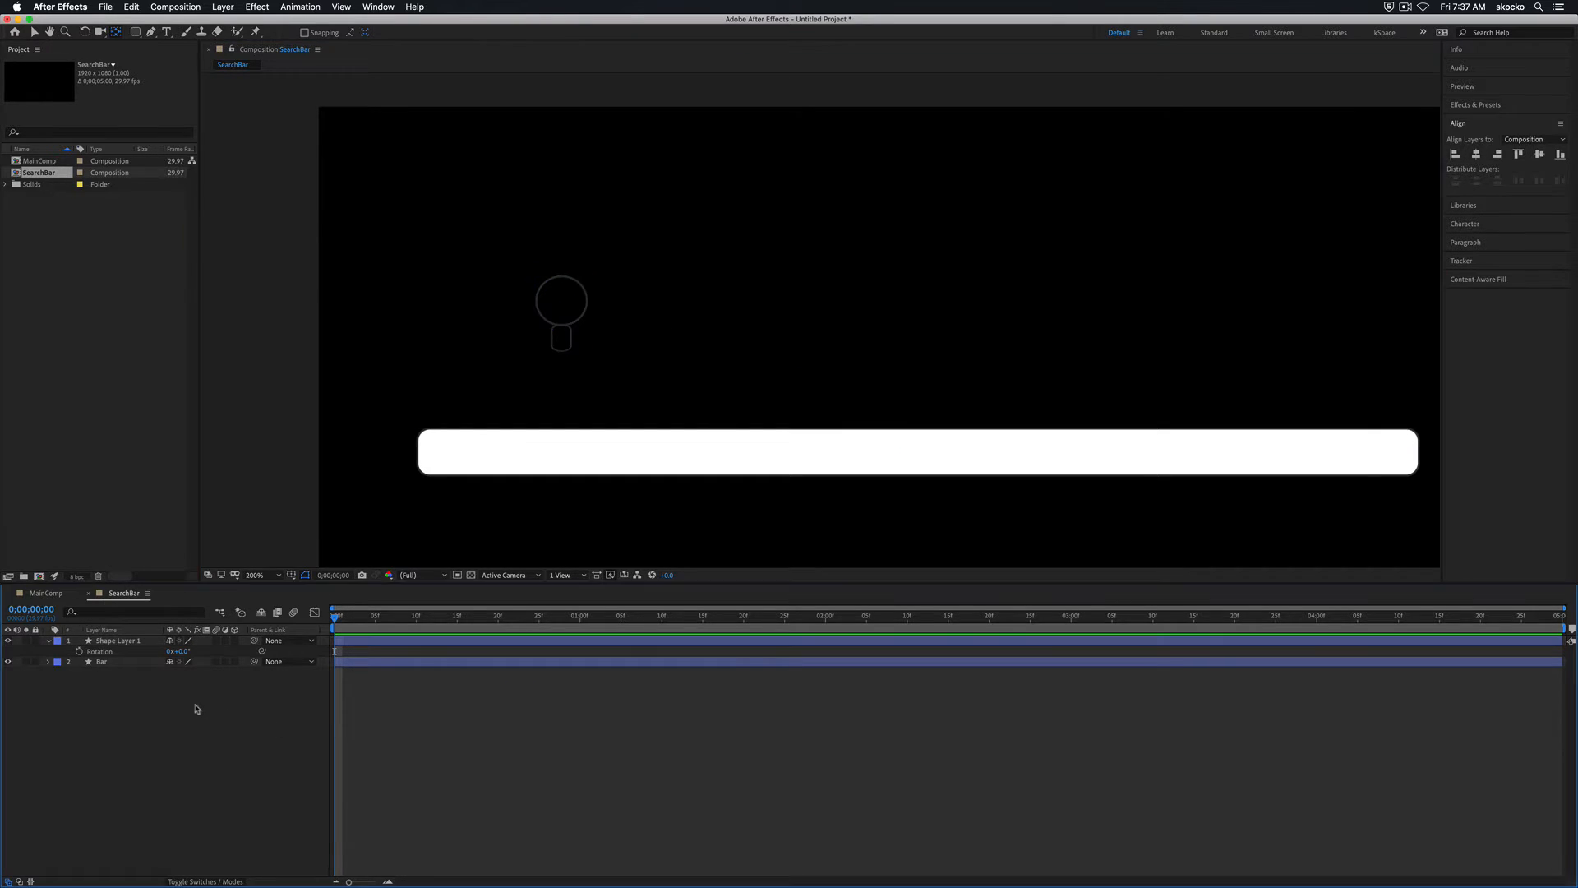
left_click(238, 720)
left_click(125, 641)
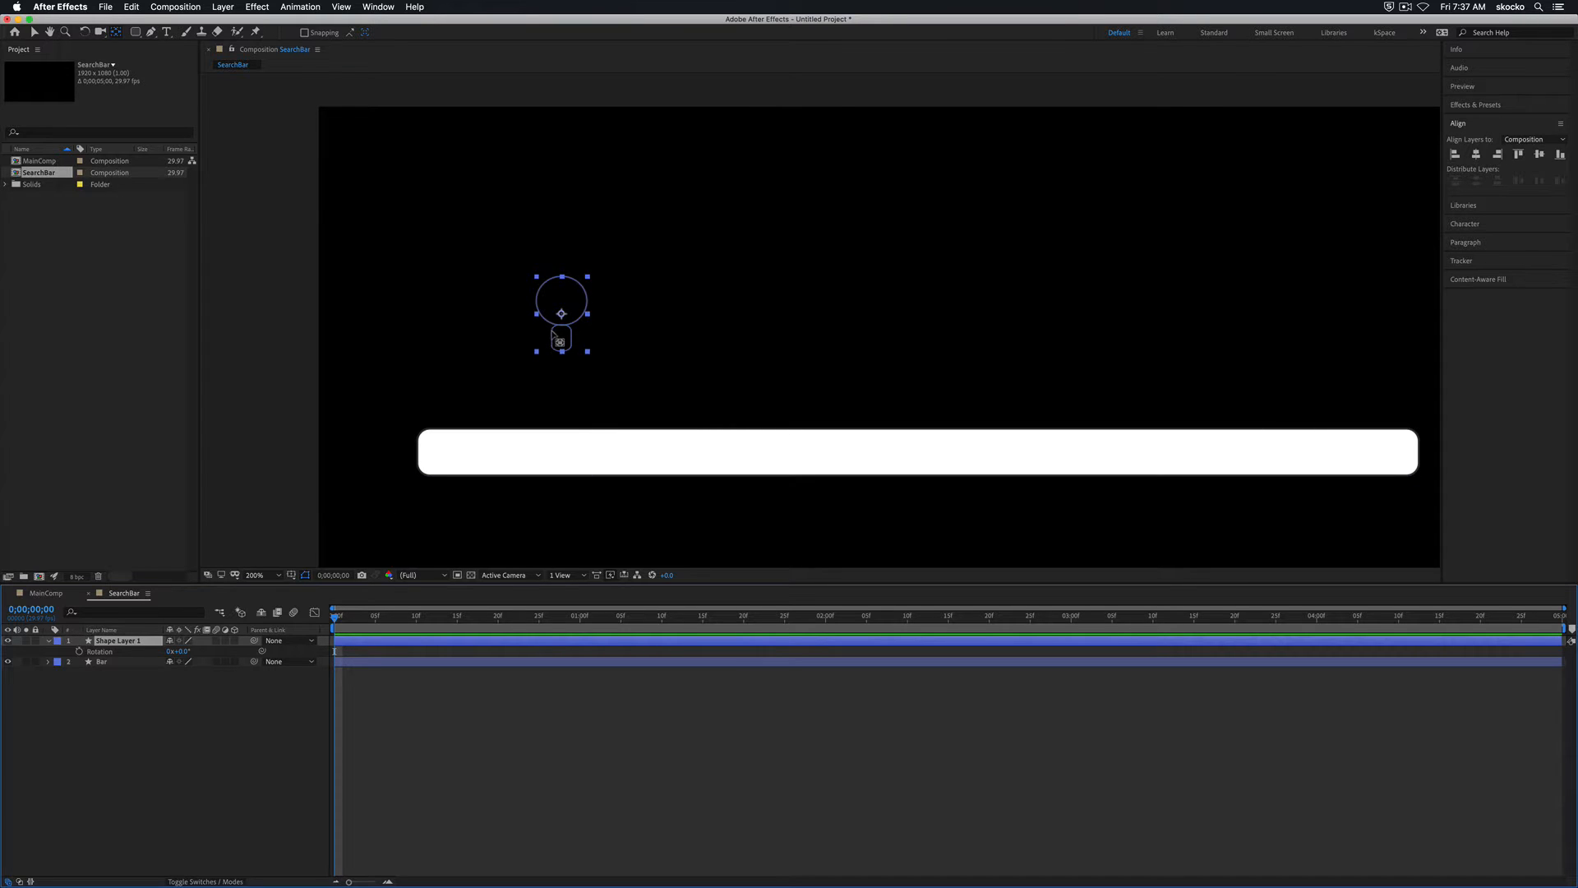
- Scale the magnifying glass layer to 43% and place it inside the left end of the white bar
key("s")
left_click_drag(200, 651, 164, 651)
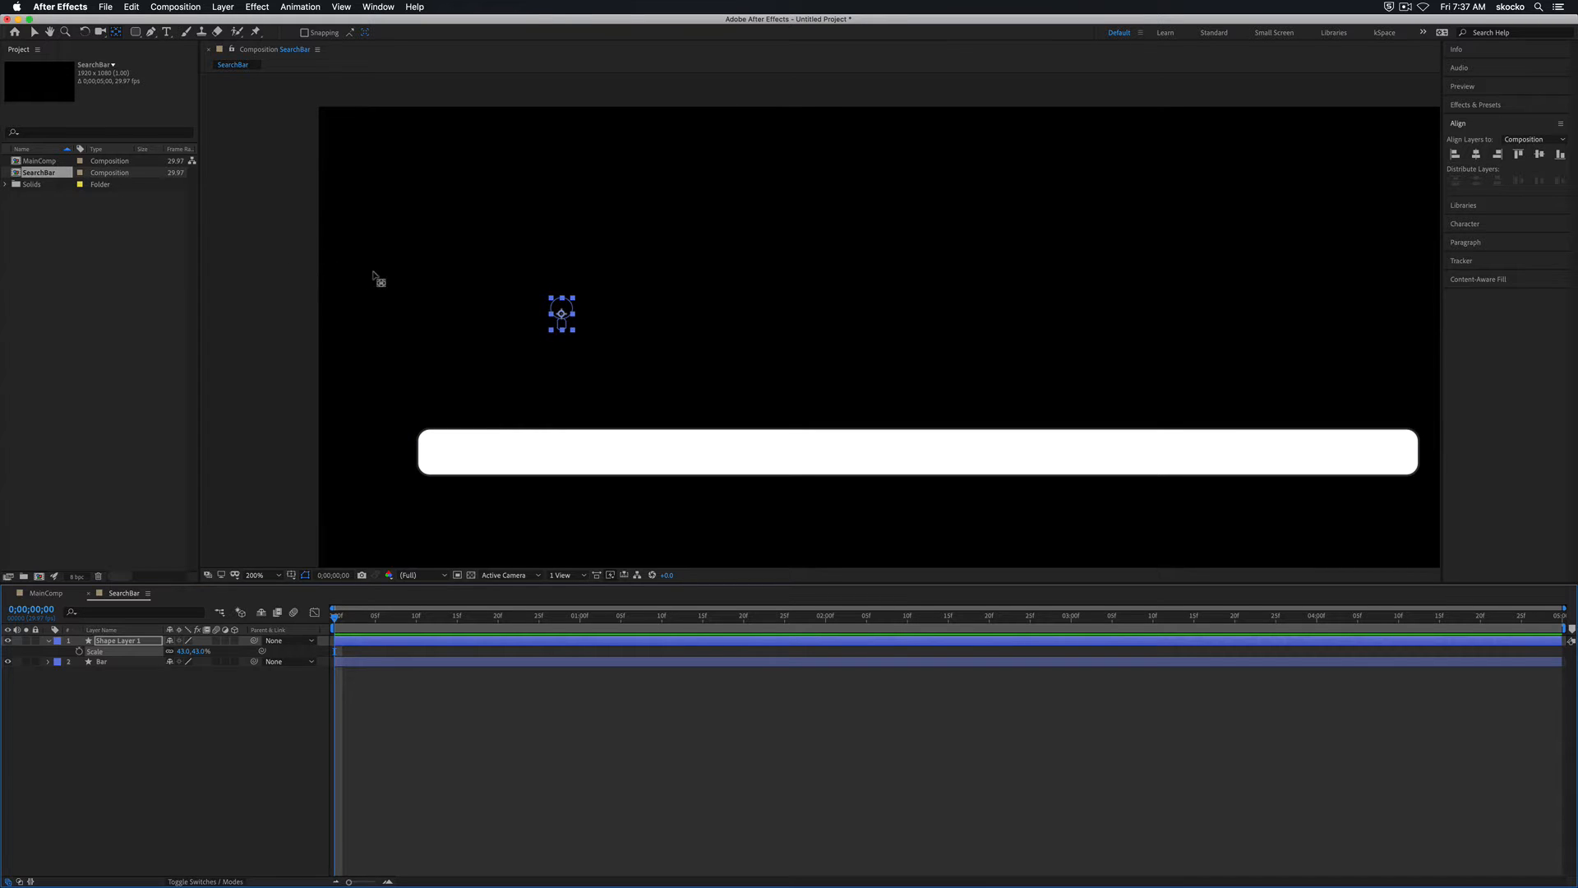
key("v")
left_click_drag(559, 321, 439, 462)
- Switch to Chrome to check the magnifying glass icon in Google's search bar, and return to After Effects
key("super+Tab")
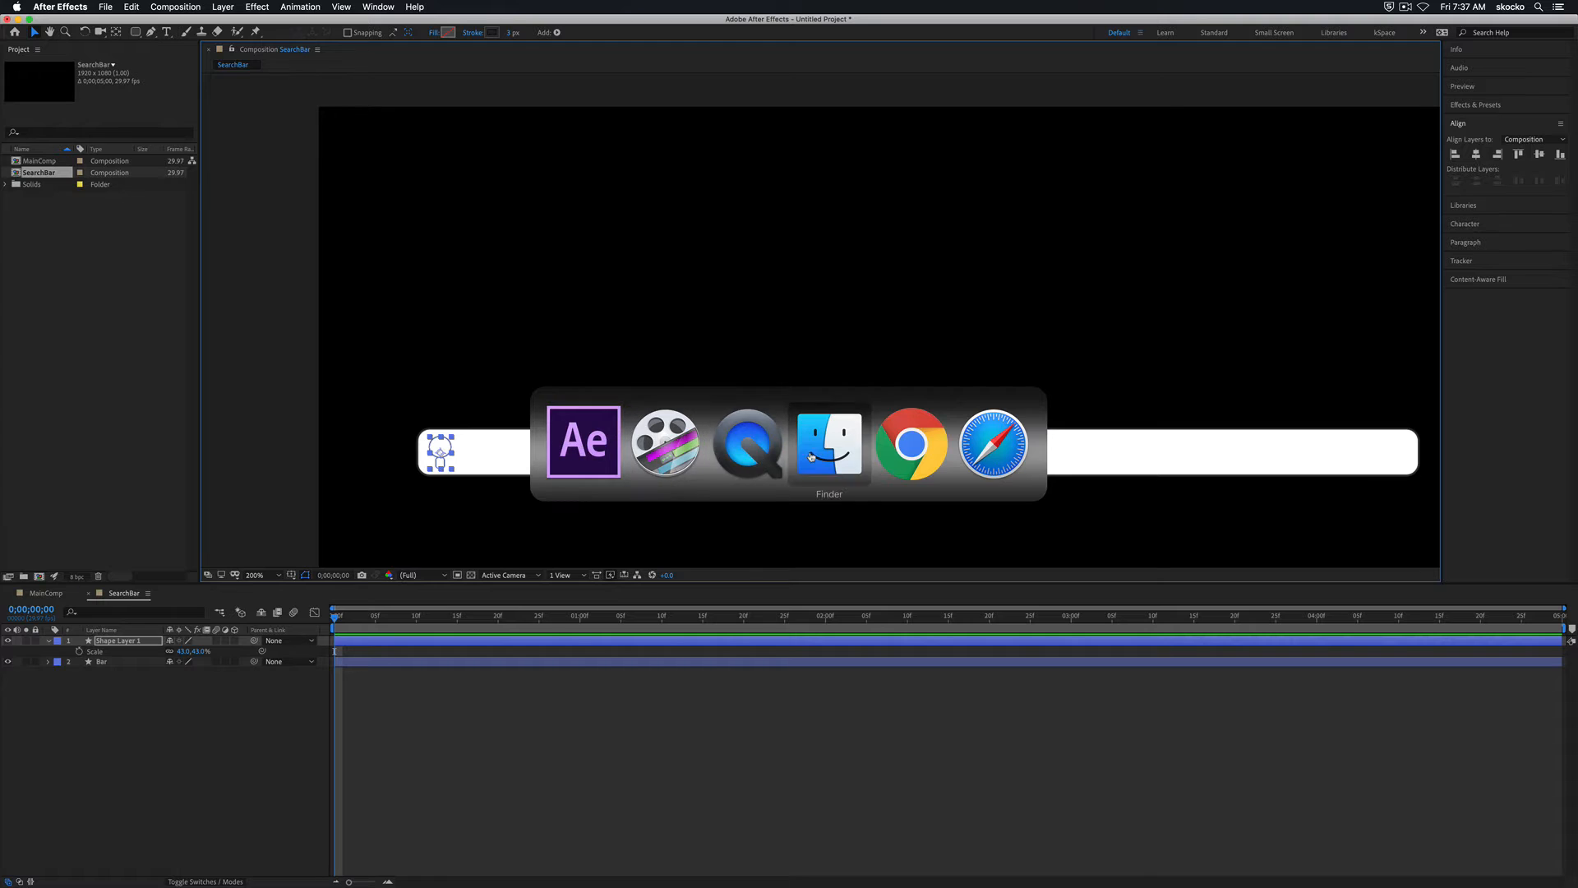
left_click(900, 470)
key("super+Tab")
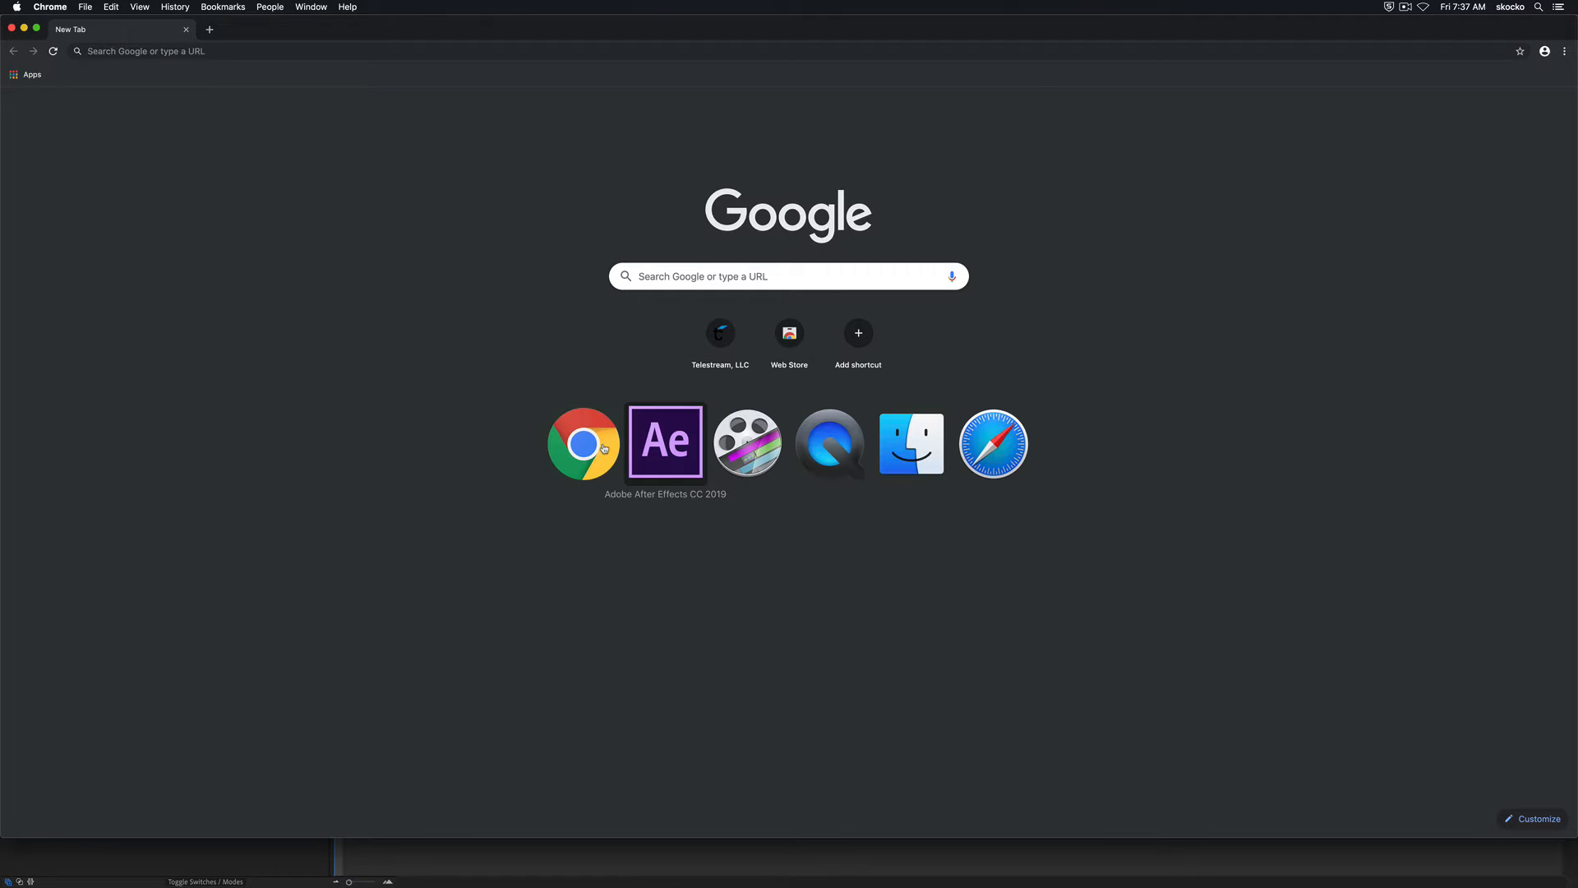
left_click(666, 443)
- Set the magnifying glass layer's rotation to -45°
left_click(117, 648)
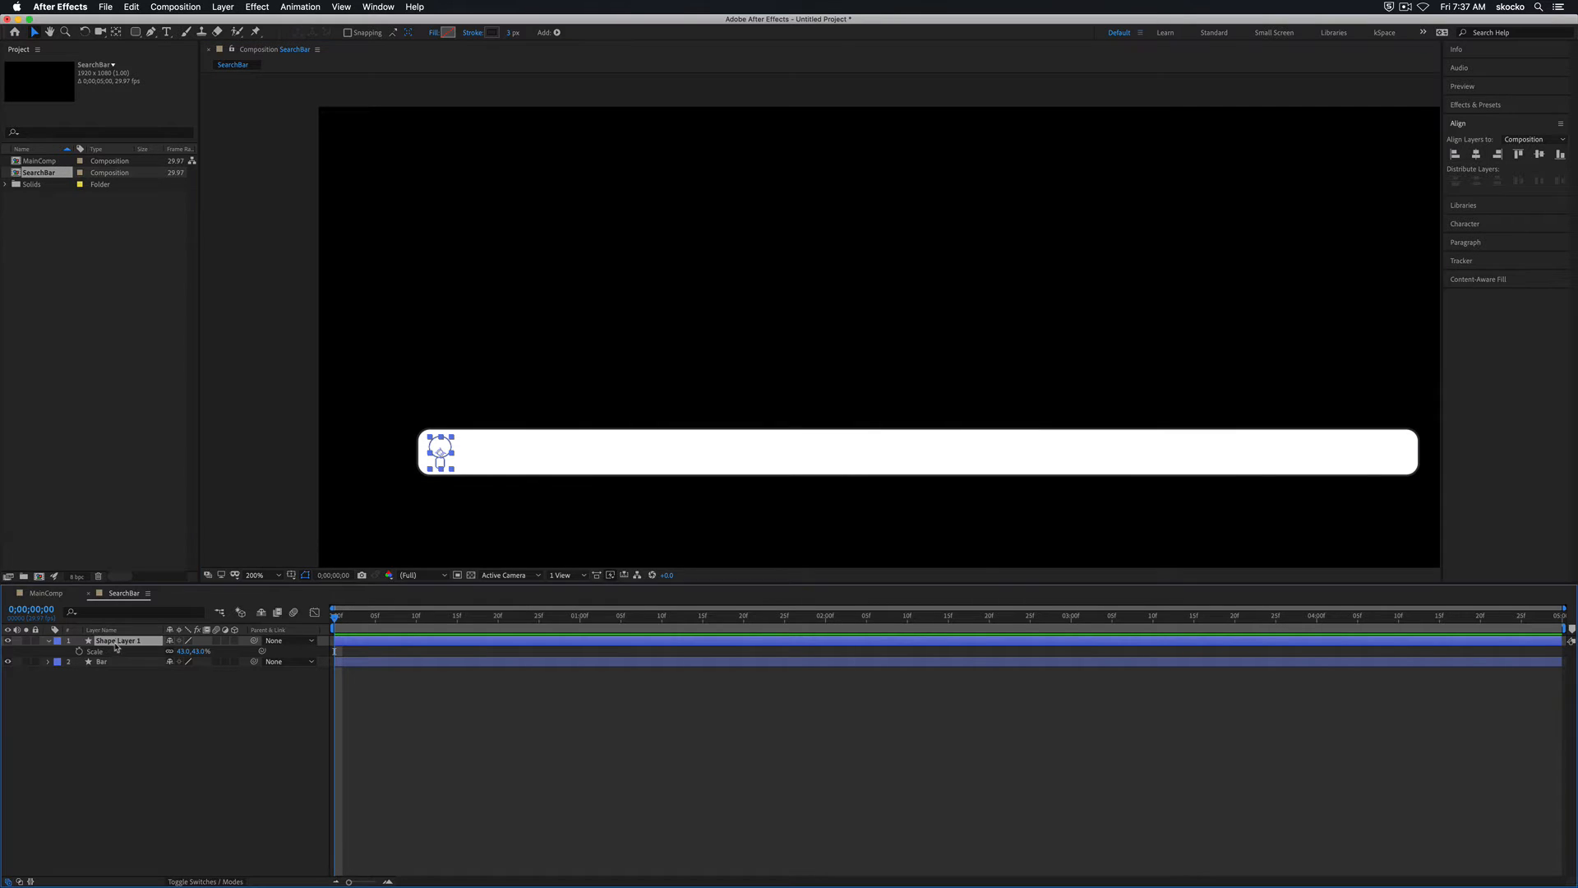
key("r")
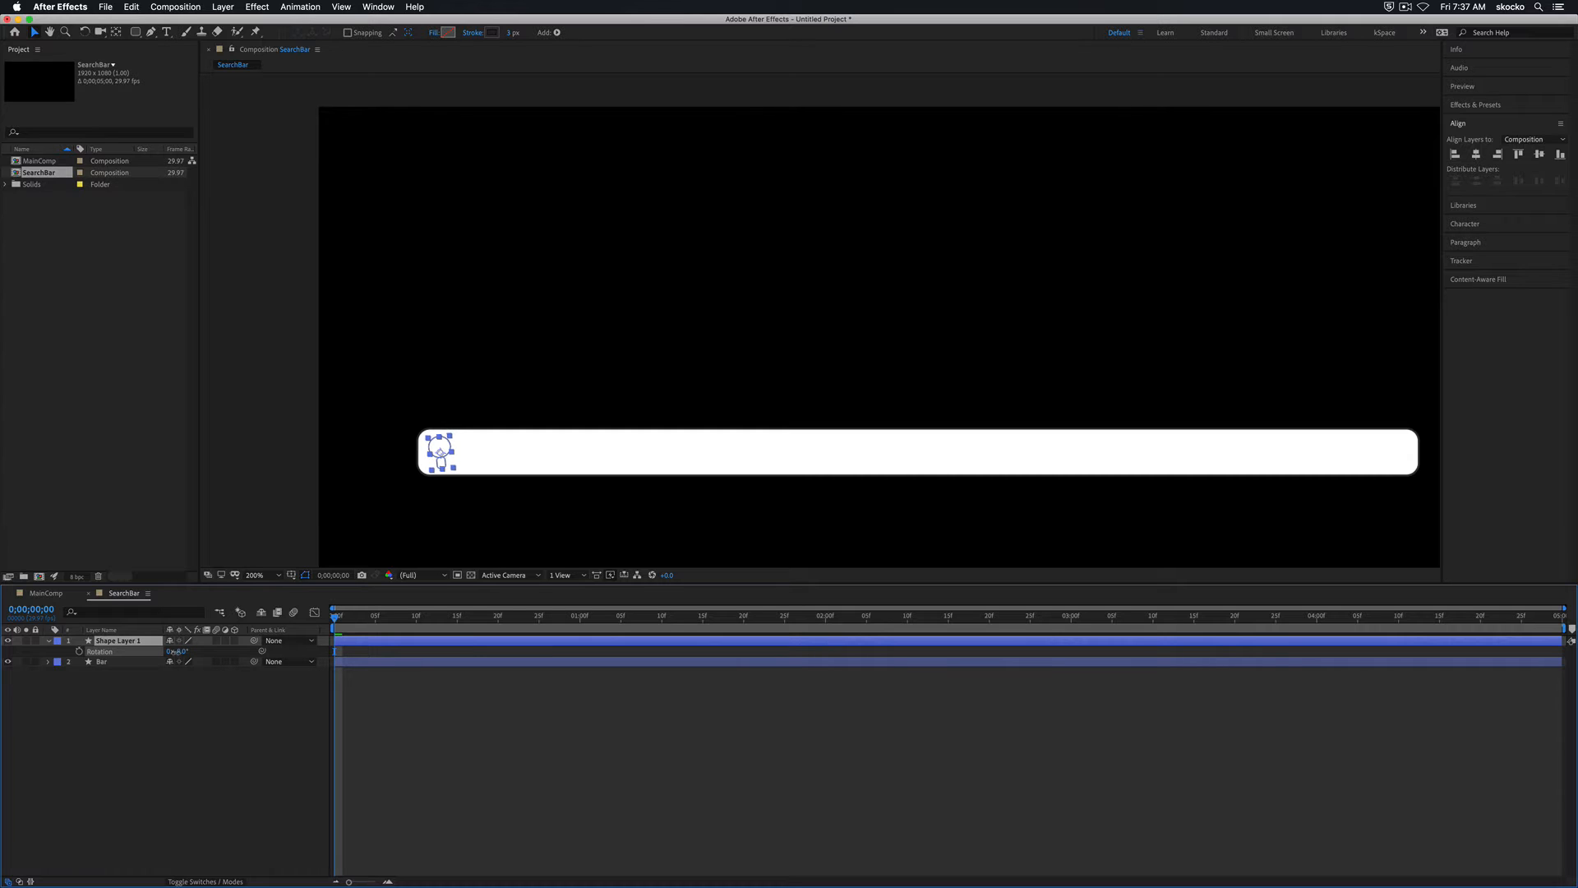
mouse_move(179, 651)
left_mouse_down()
mouse_move(166, 652)
mouse_move(180, 653)
left_mouse_up()
left_click(175, 651)
type("-45")
key("Return")
- Try a rotation of 35° on the magnifying glass layer and correct it to -35°
left_click(181, 654)
type("35")
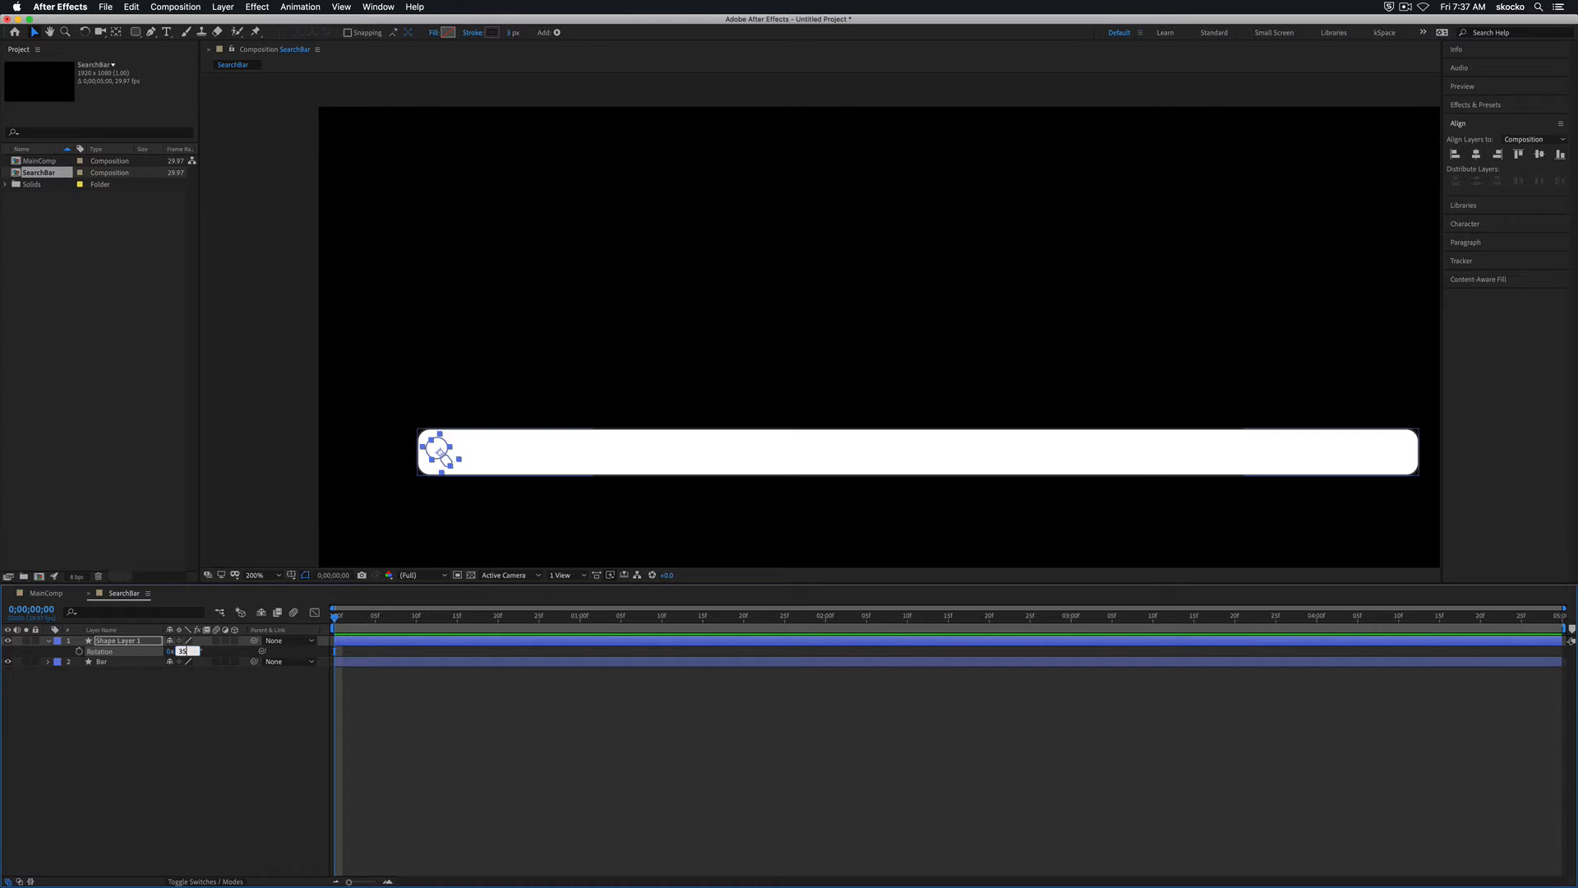
key("Return")
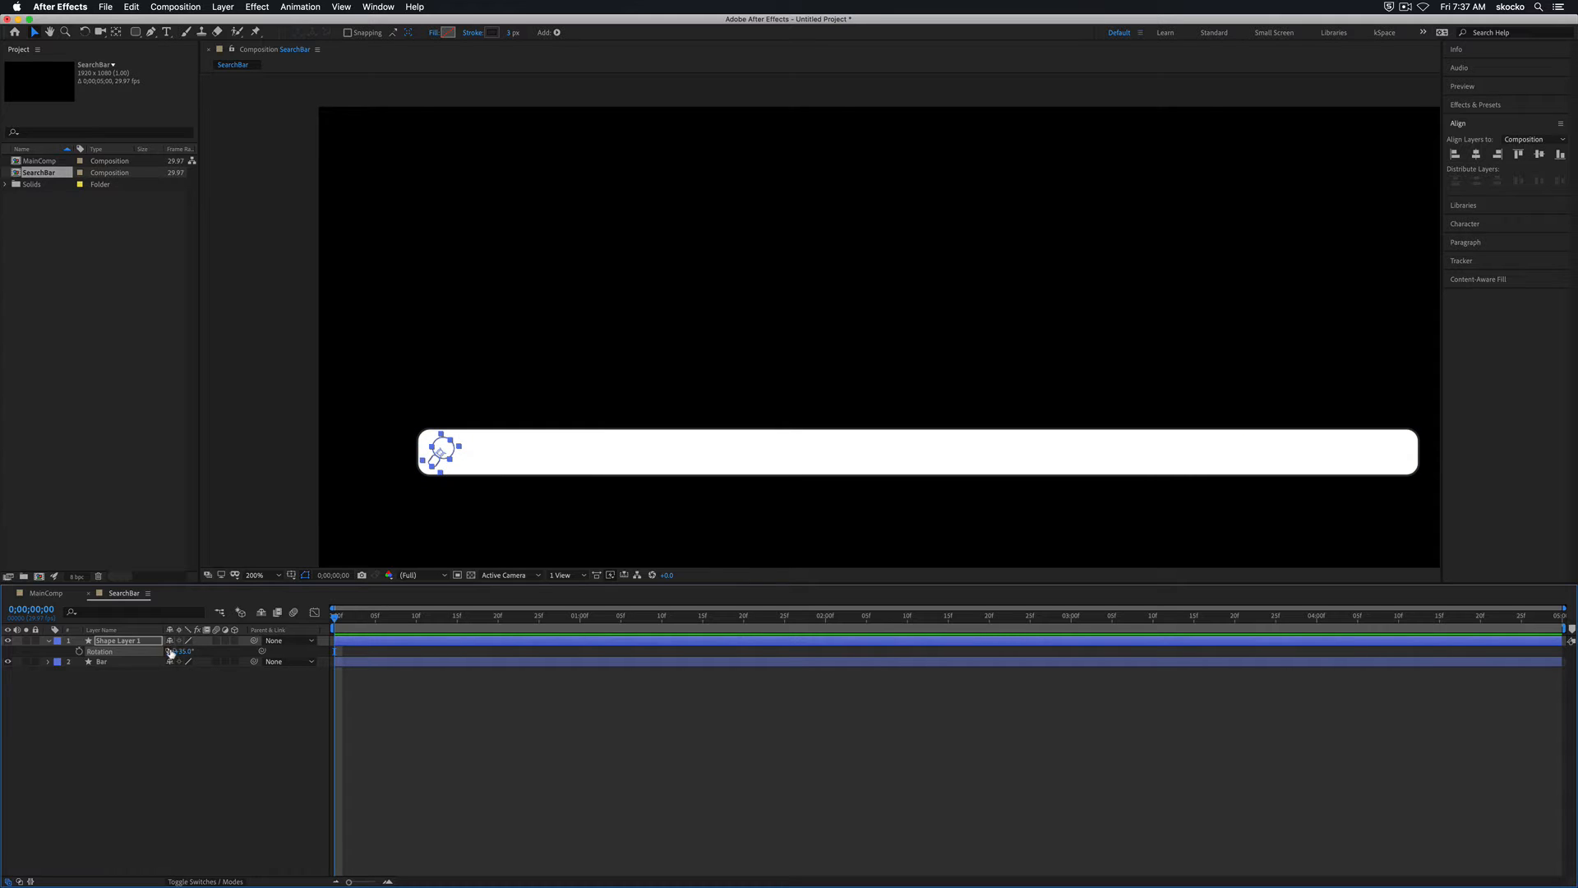
left_click(184, 653)
key("Return")
left_click(349, 731)
scroll(474, 425, "down", 1)
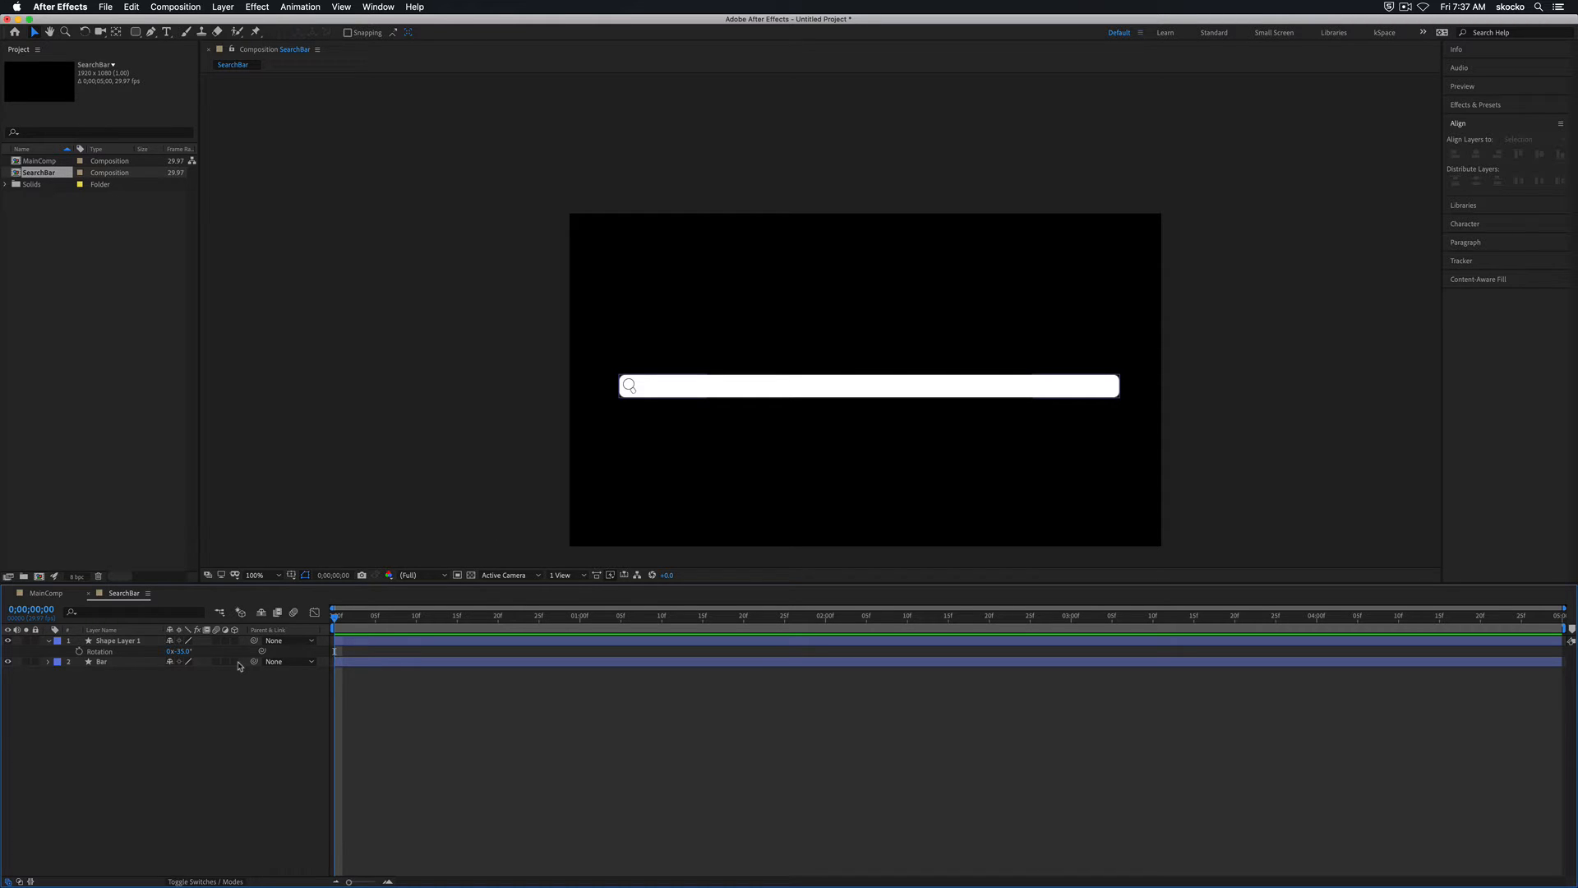
- Check the layers of MainComp and SearchBar, and collapse the magnifying glass layer's properties in SearchBar
left_click(46, 594)
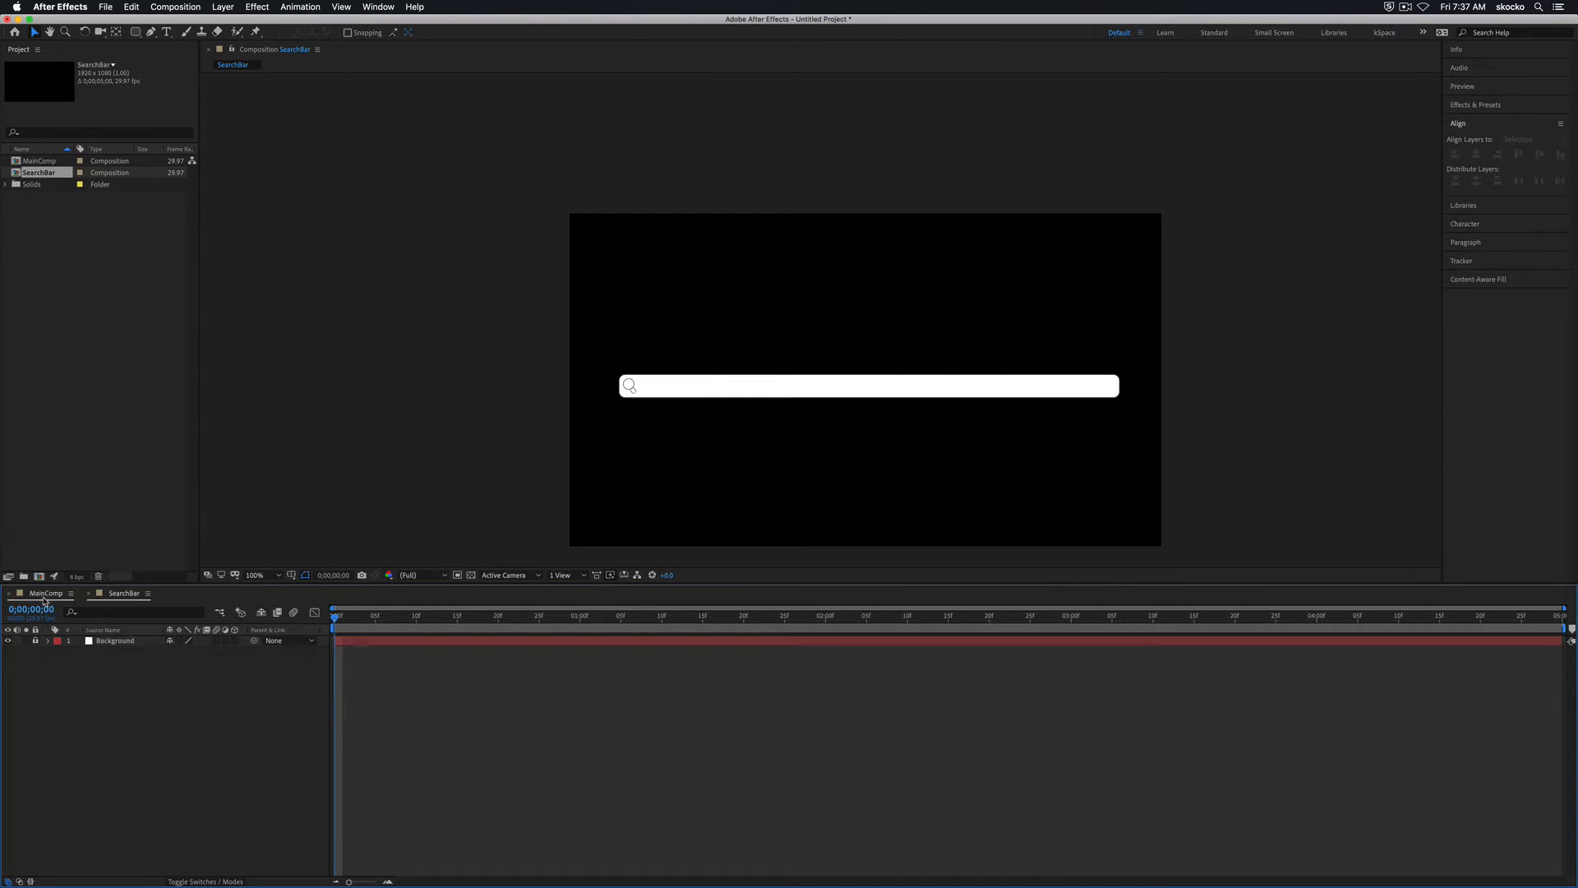
left_click(115, 594)
left_click(104, 641)
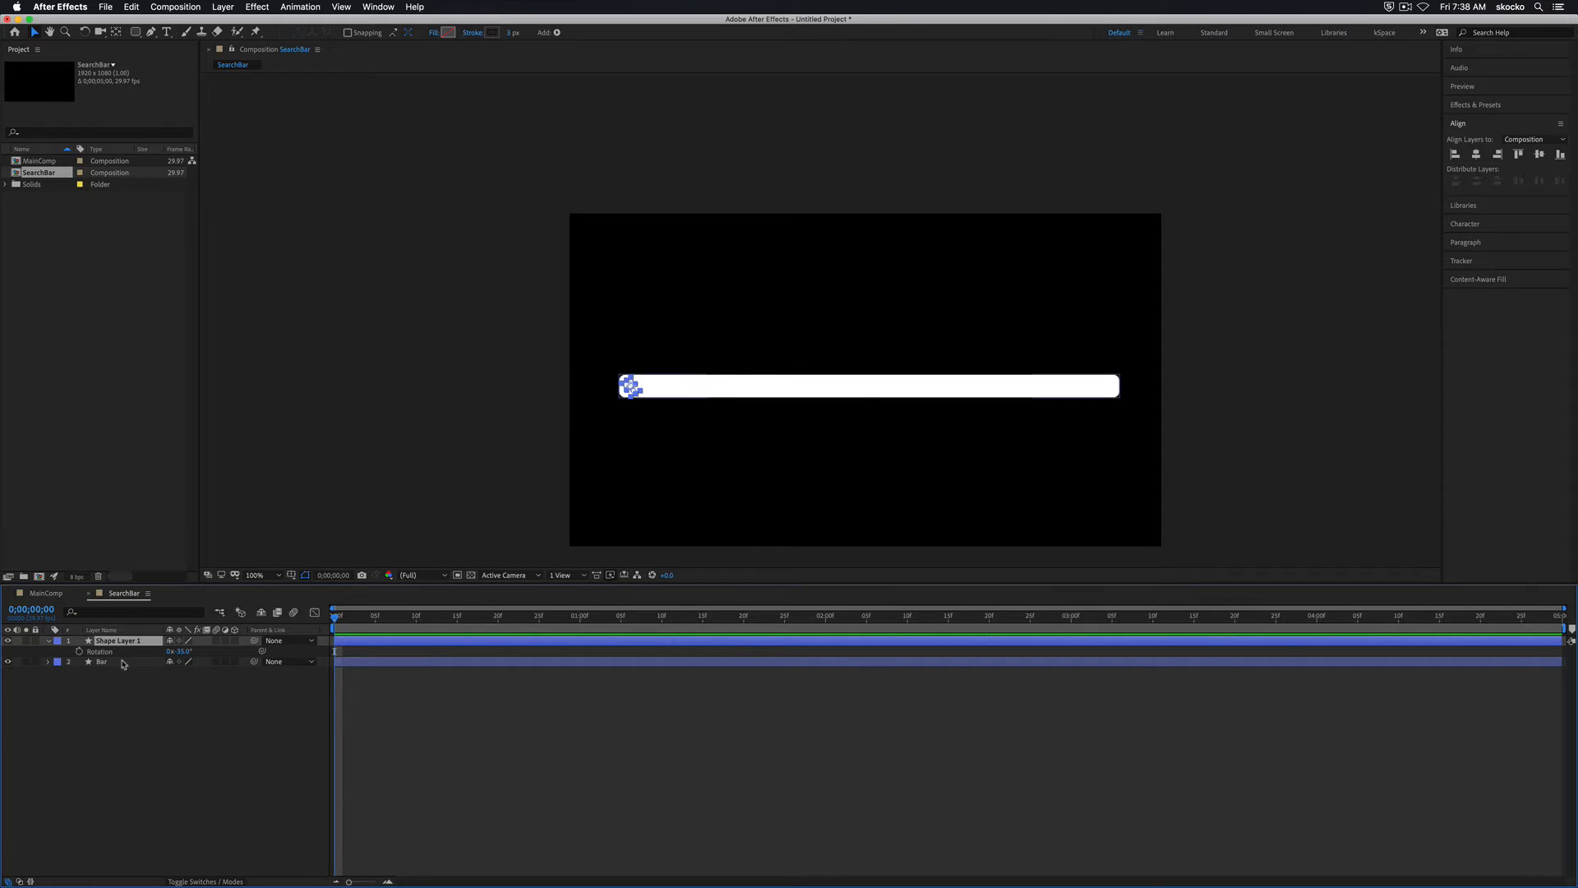
left_click(123, 662, "shift")
left_click(118, 717)
left_click_drag(88, 695, 112, 641)
left_click(118, 707)
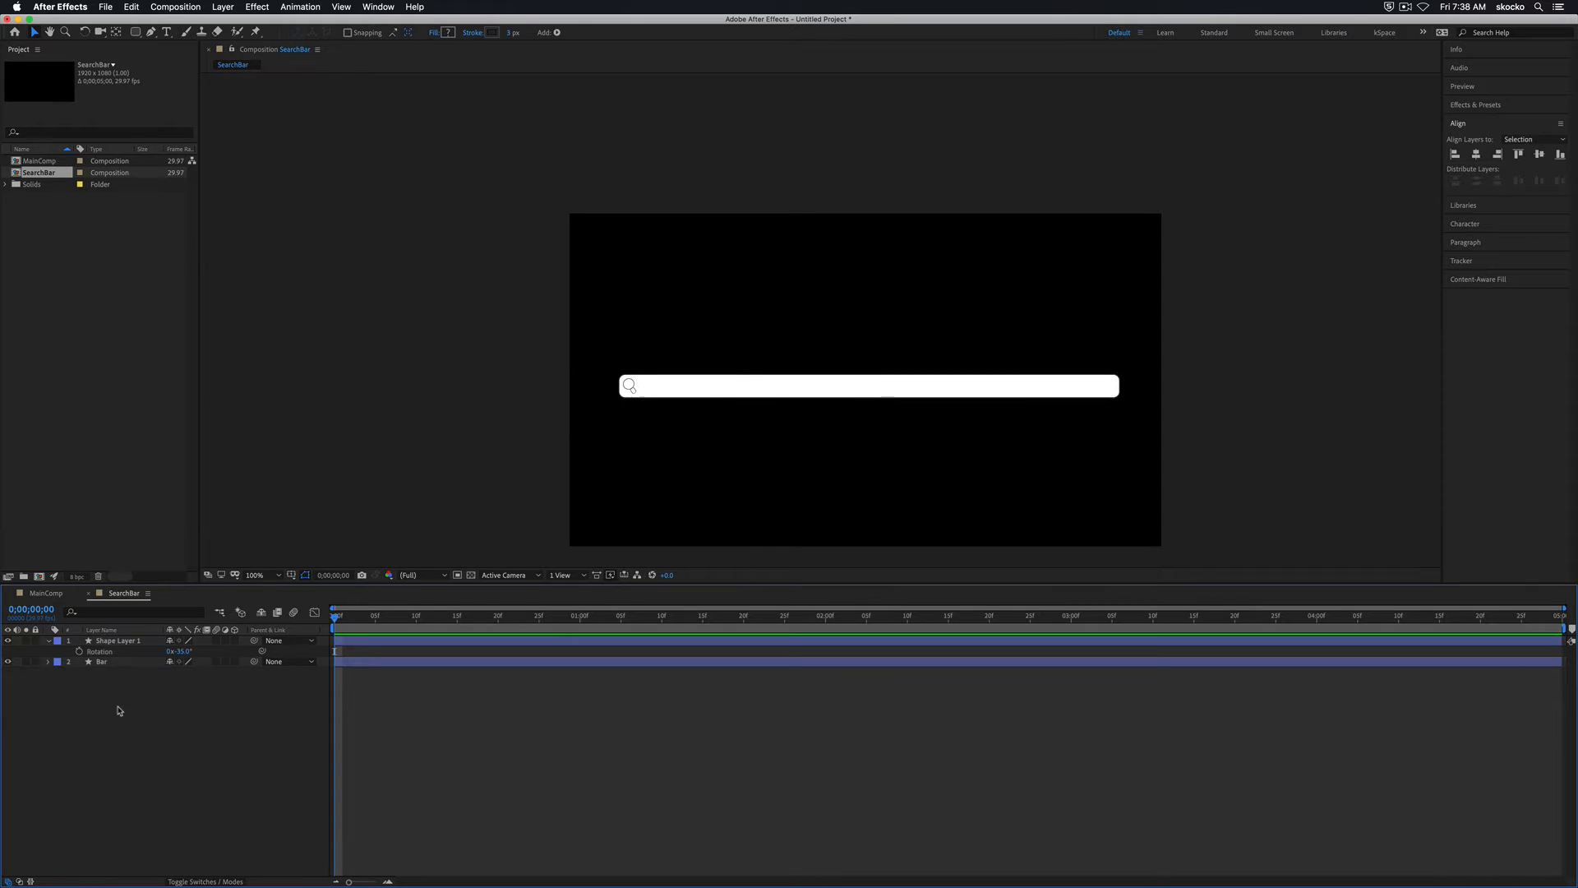
left_click(46, 642)
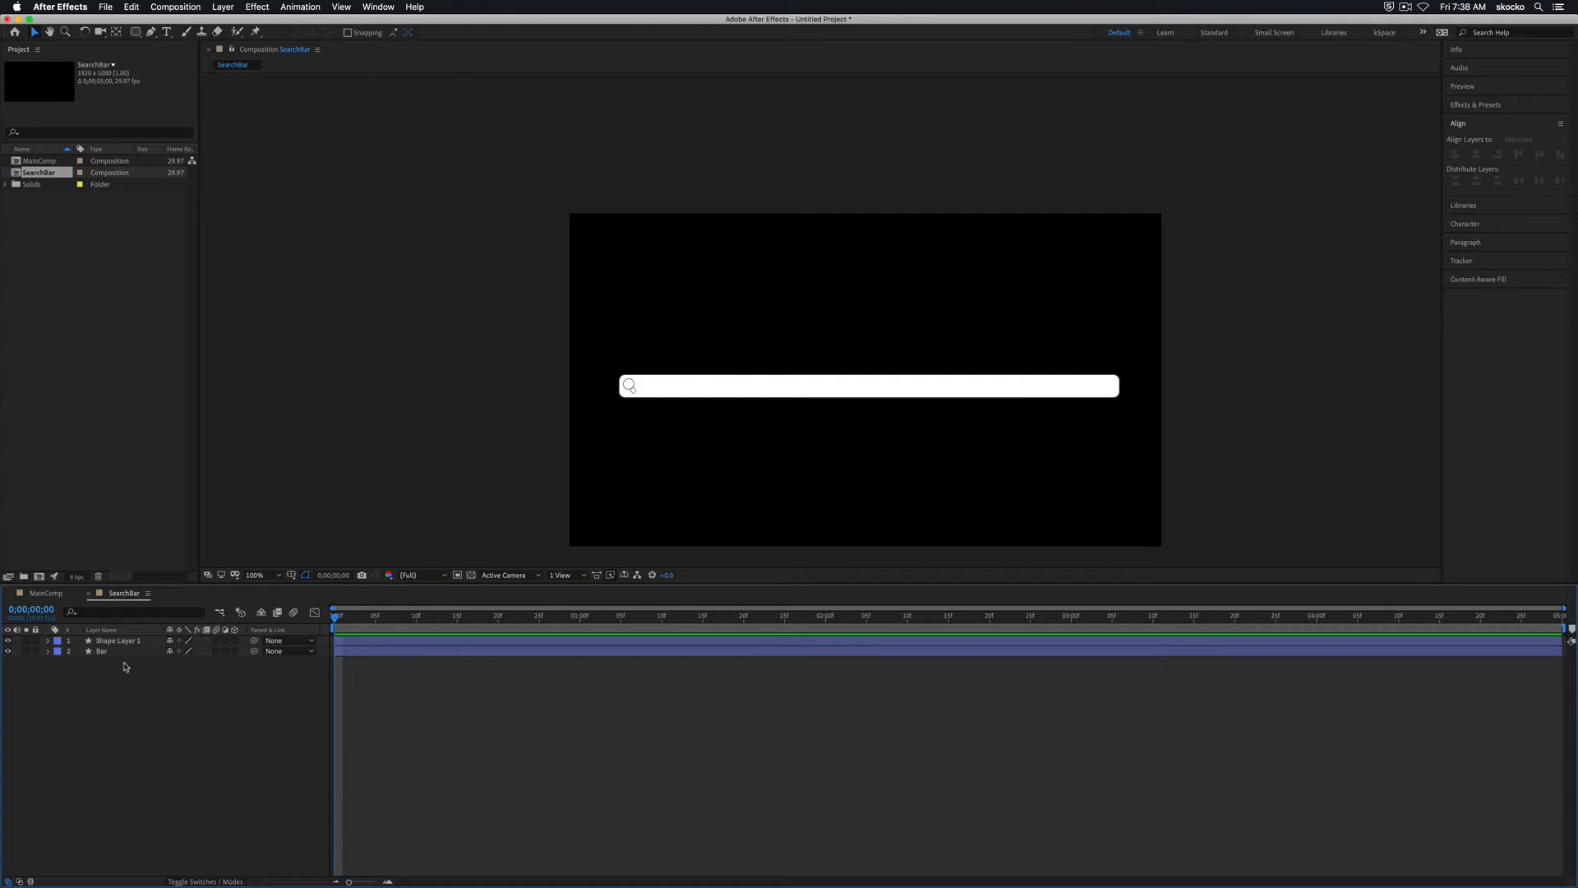
- Pre-compose the Shape Layer 1 and Bar layers into a new composition named SearchBar, moving all attributes and opening it
mouse_move(118, 668)
left_mouse_down()
mouse_move(115, 630)
mouse_move(116, 645)
left_mouse_up()
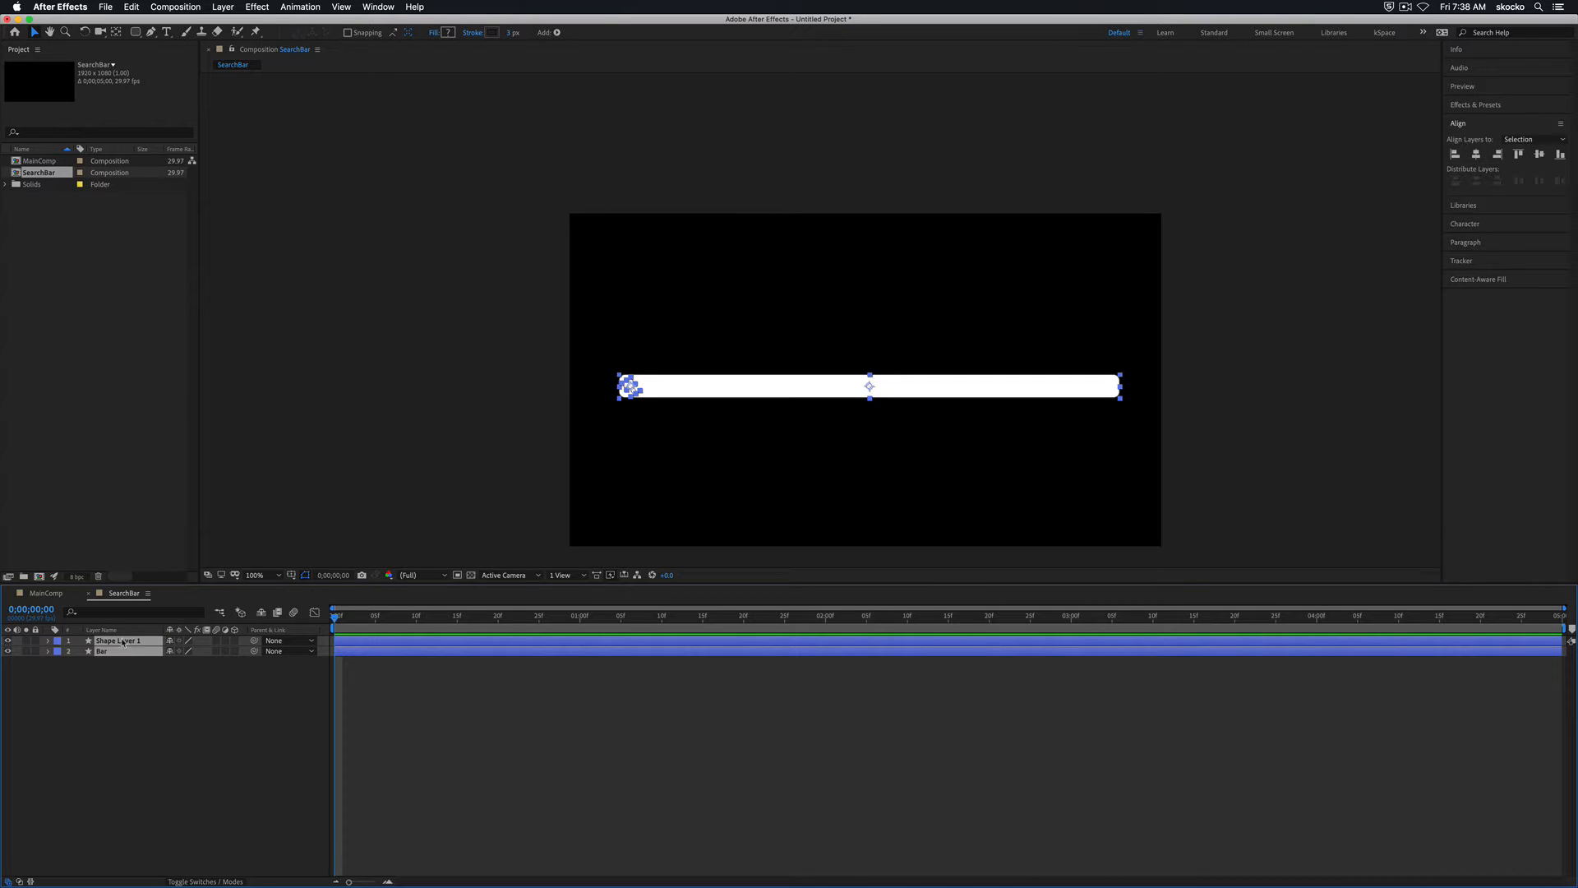
right_click(122, 642)
mouse_move(127, 648)
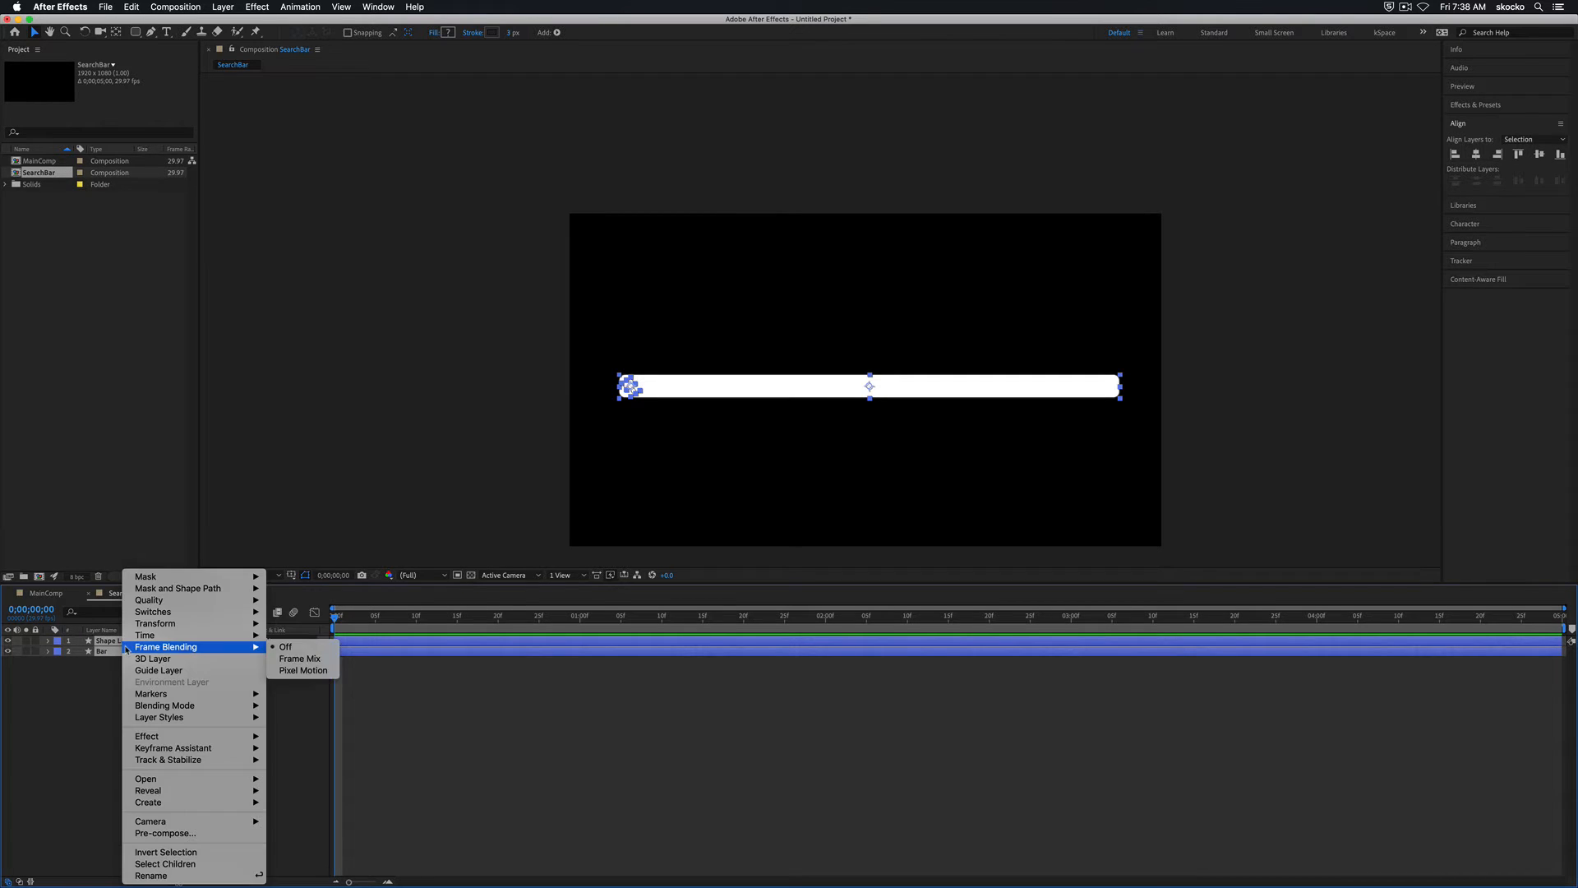
left_click(188, 836)
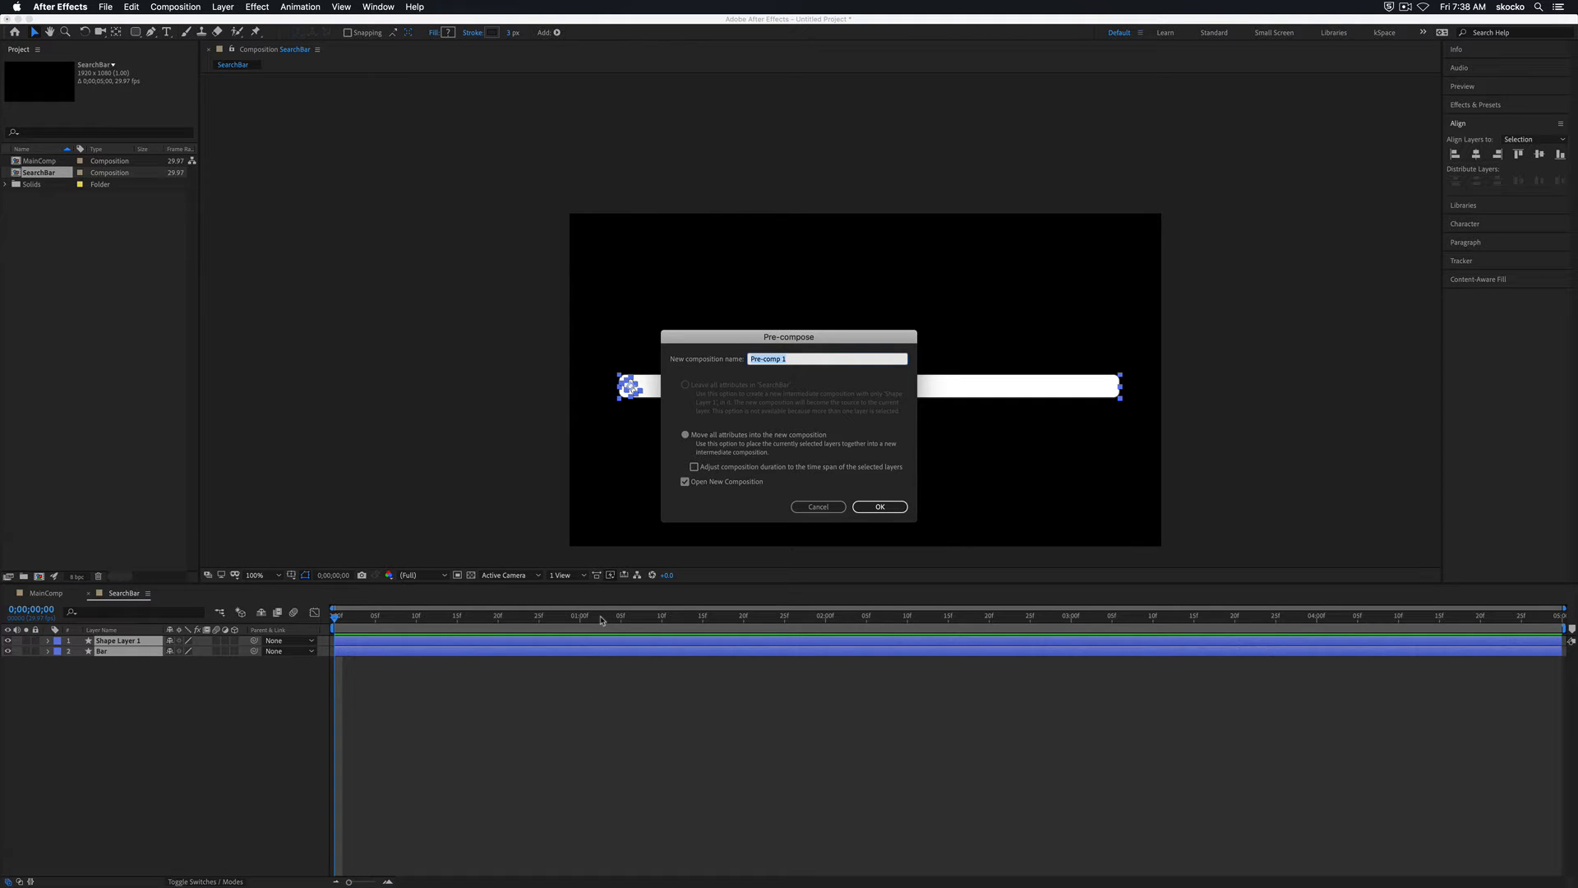
type("SearchBar")
left_click(879, 506)
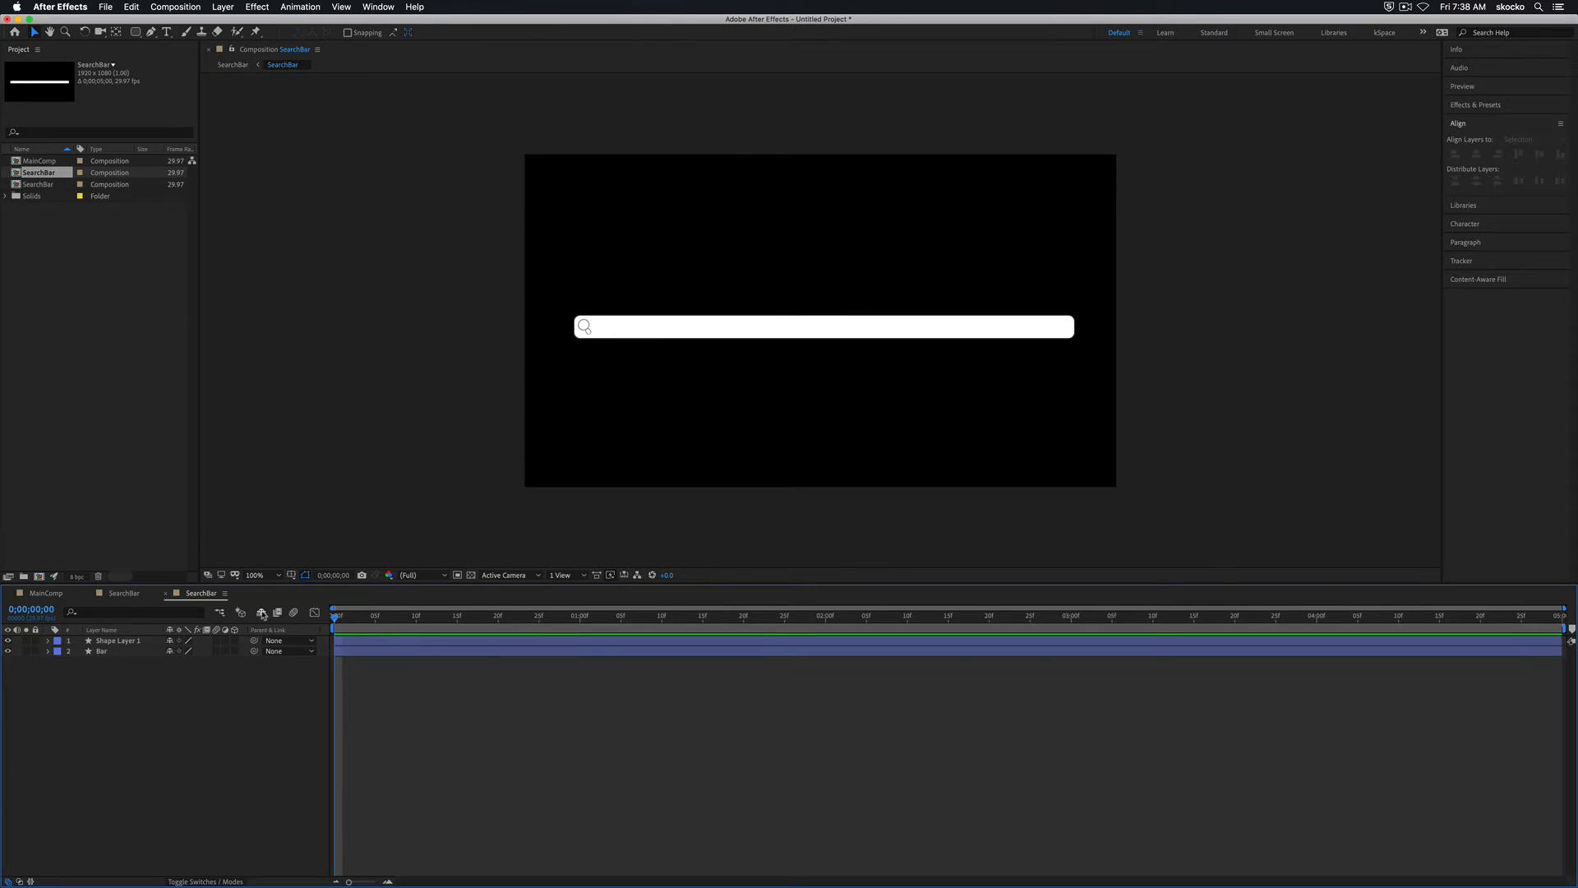
left_click(127, 594)
left_click(185, 596)
left_click_drag(134, 658, 134, 625)
right_click(129, 643)
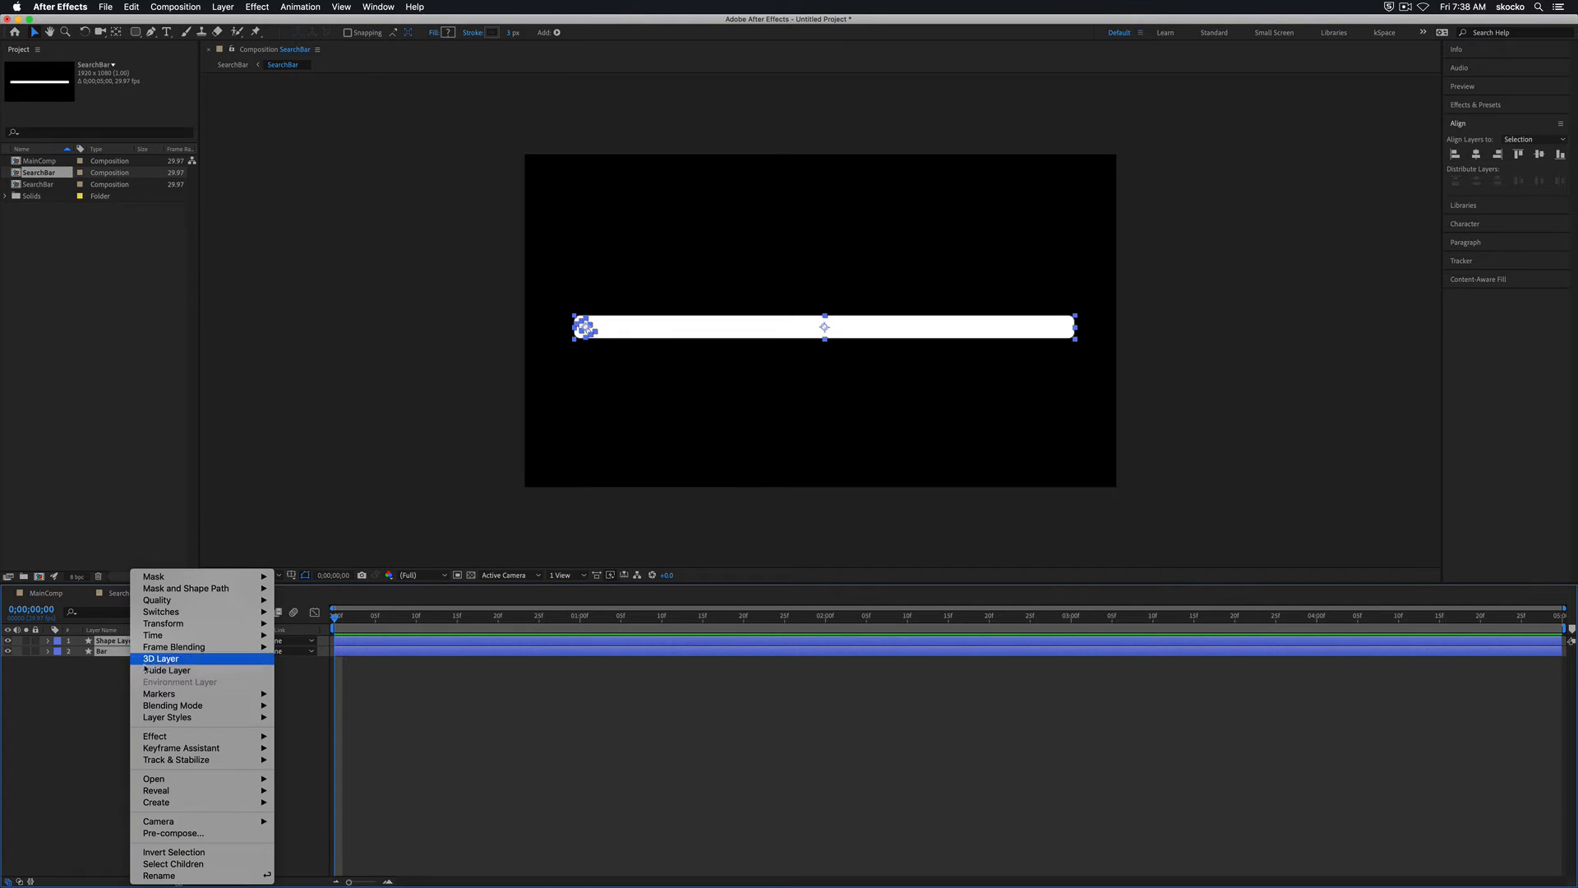
left_click(171, 833)
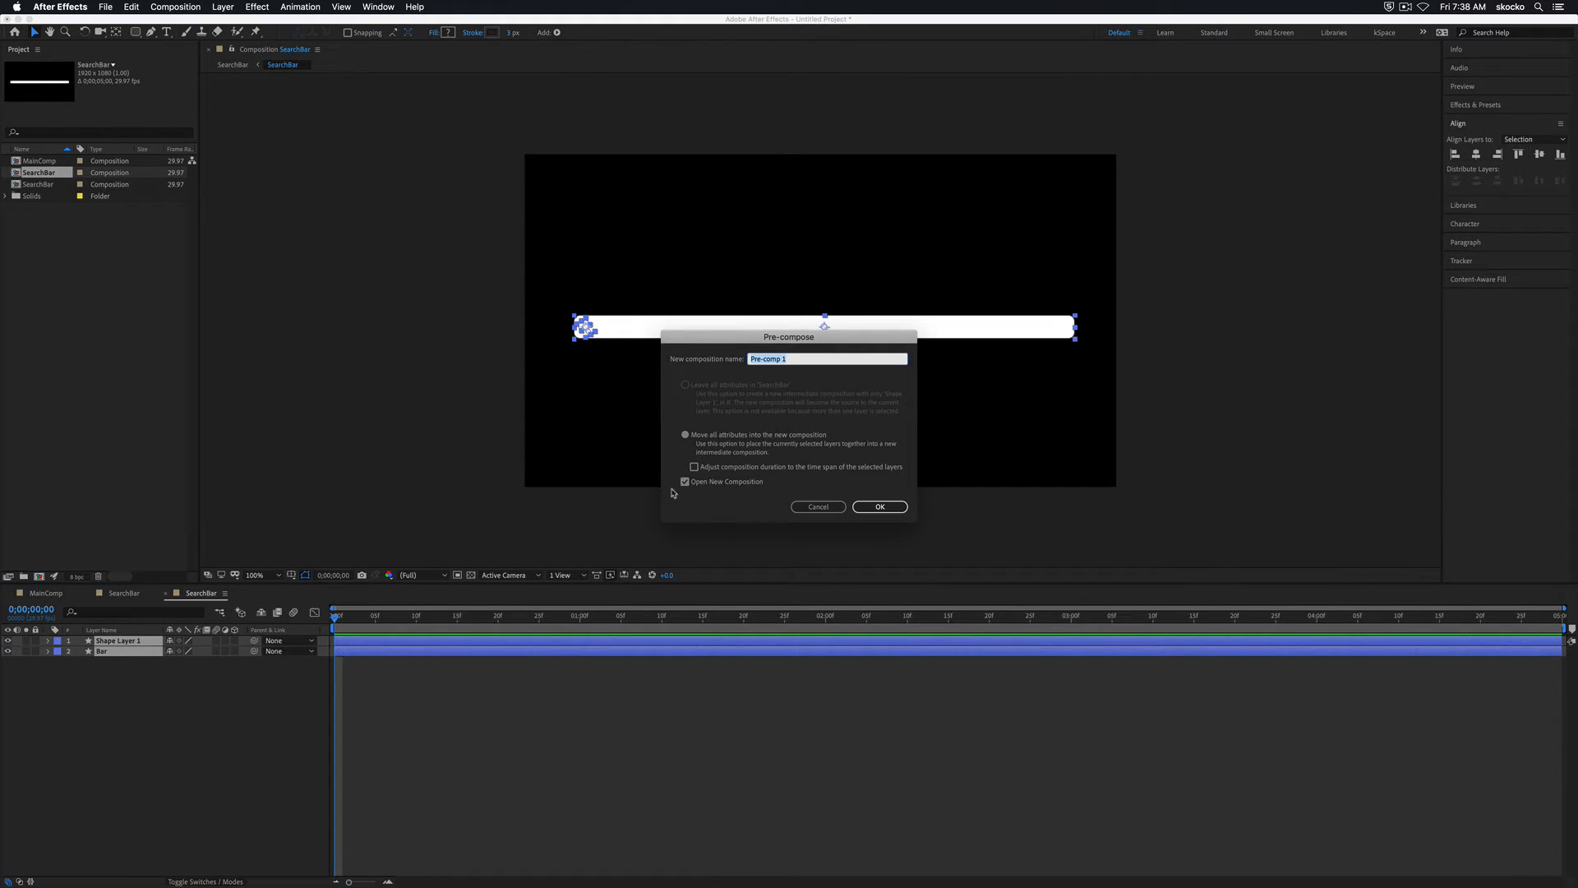
left_click(818, 507)
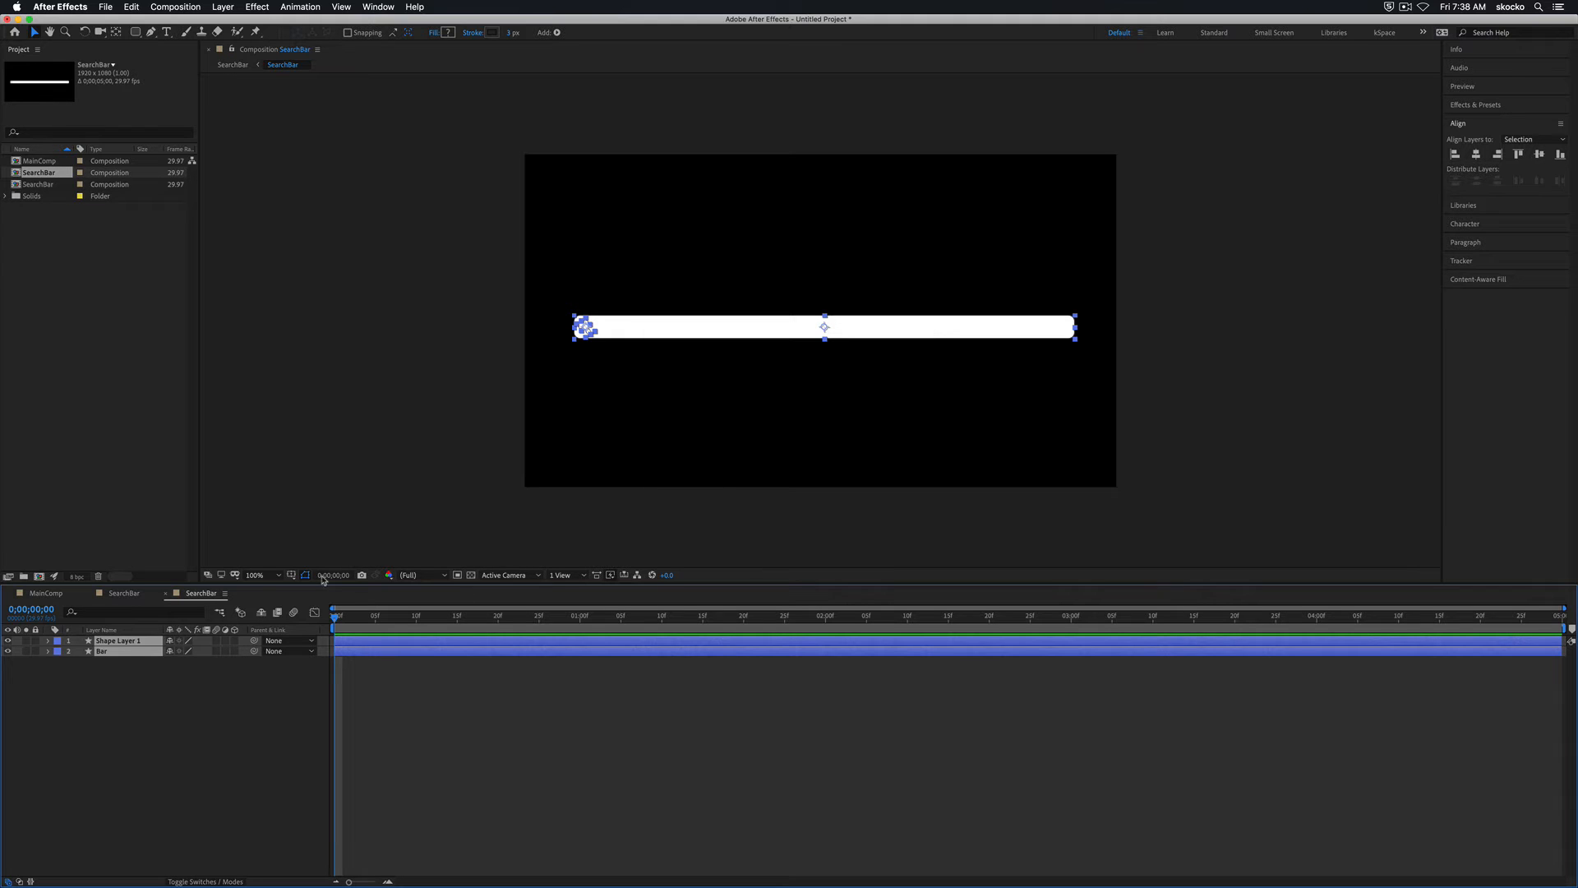
- Compare the layers of the outer SearchBar composition with those of the nested SearchBar composition
left_click(123, 594)
left_click(215, 593)
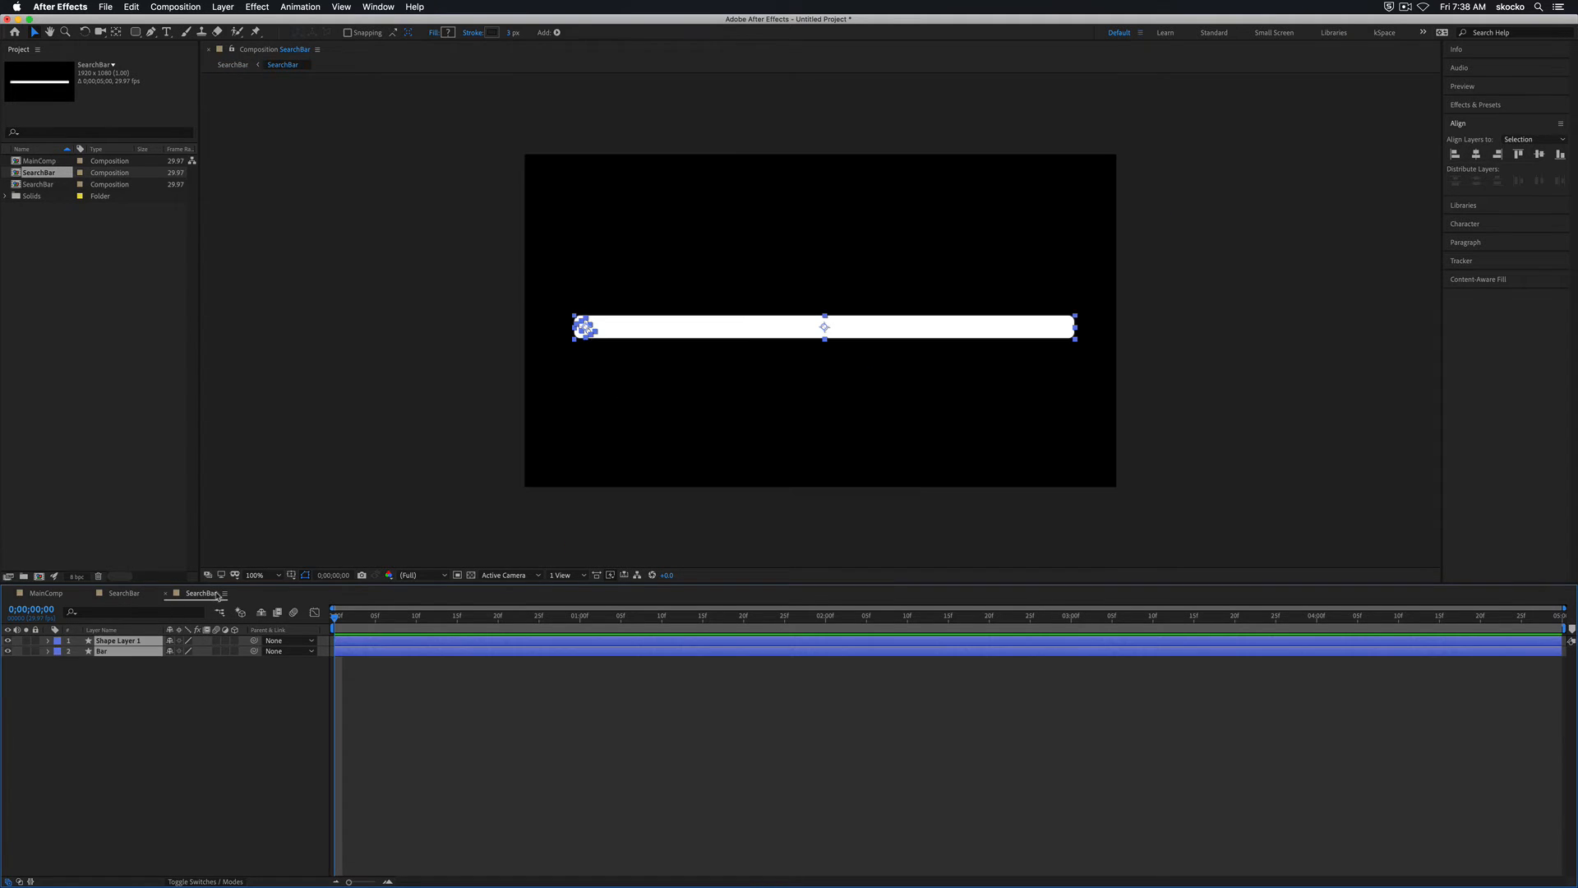
left_click(125, 661)
left_click(123, 594)
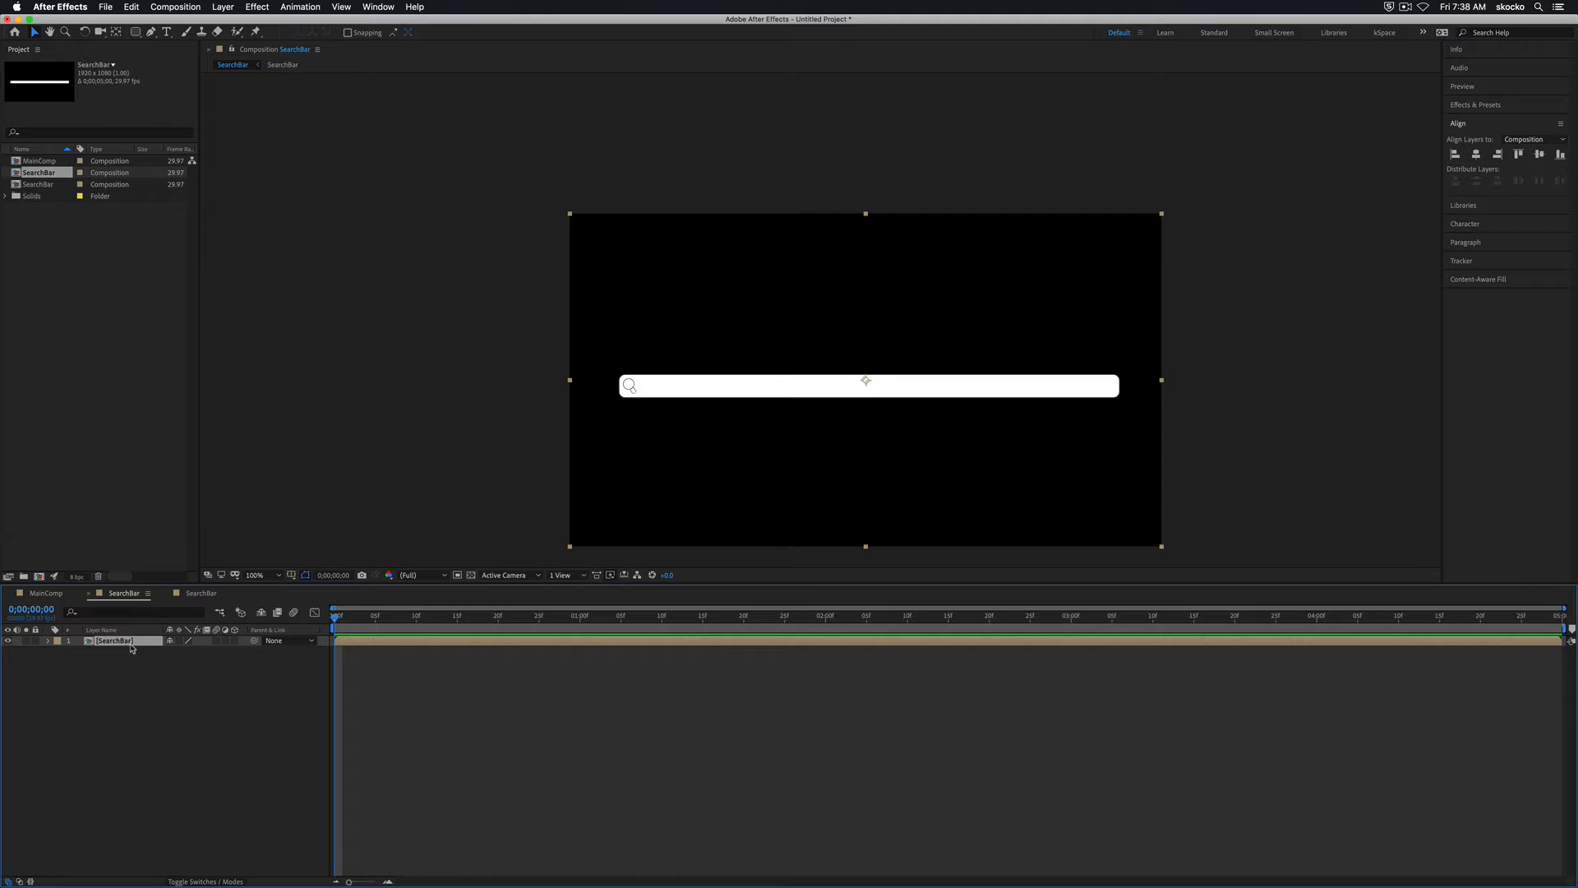
left_click(215, 594)
left_click(136, 595)
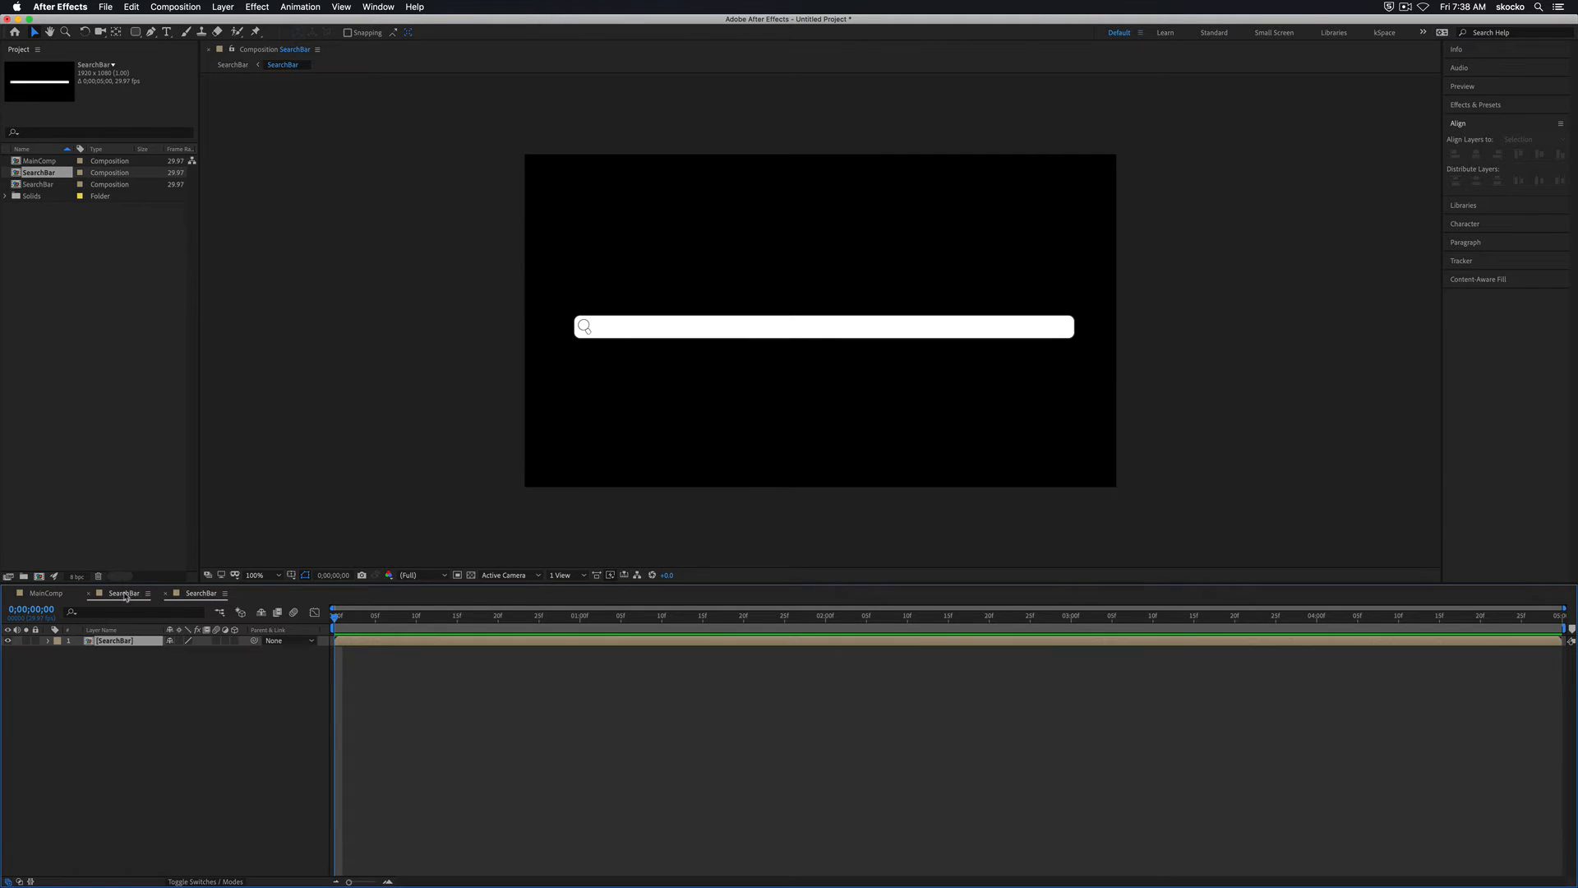
- Copy the nested SearchBar layer from the outer SearchBar composition into MainComp, above the Background layer
left_click(49, 594)
left_click(110, 649)
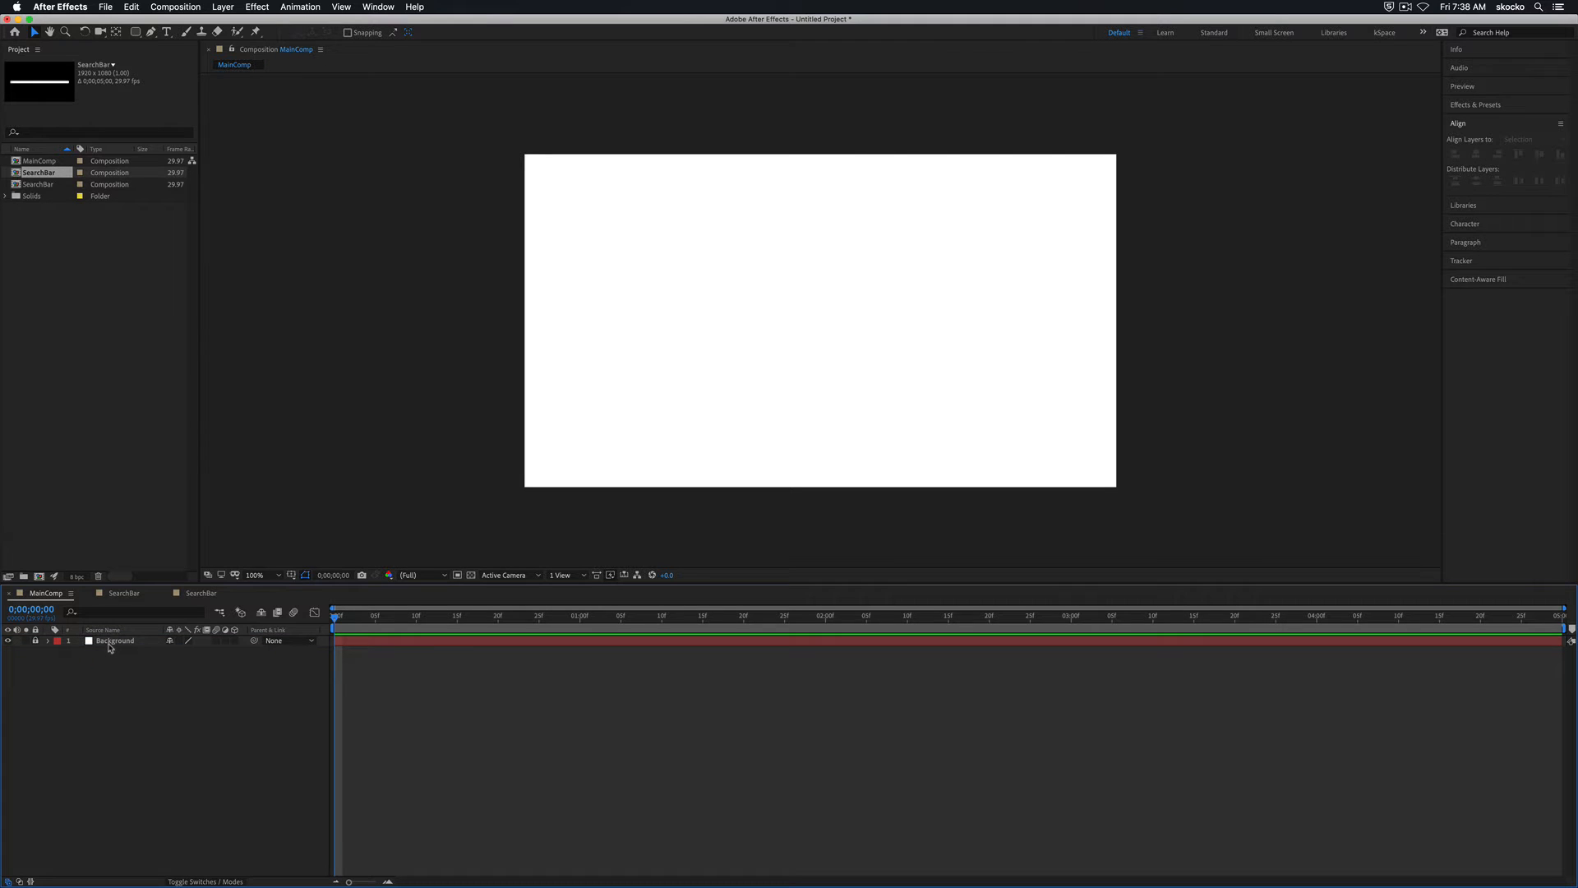
left_click(122, 594)
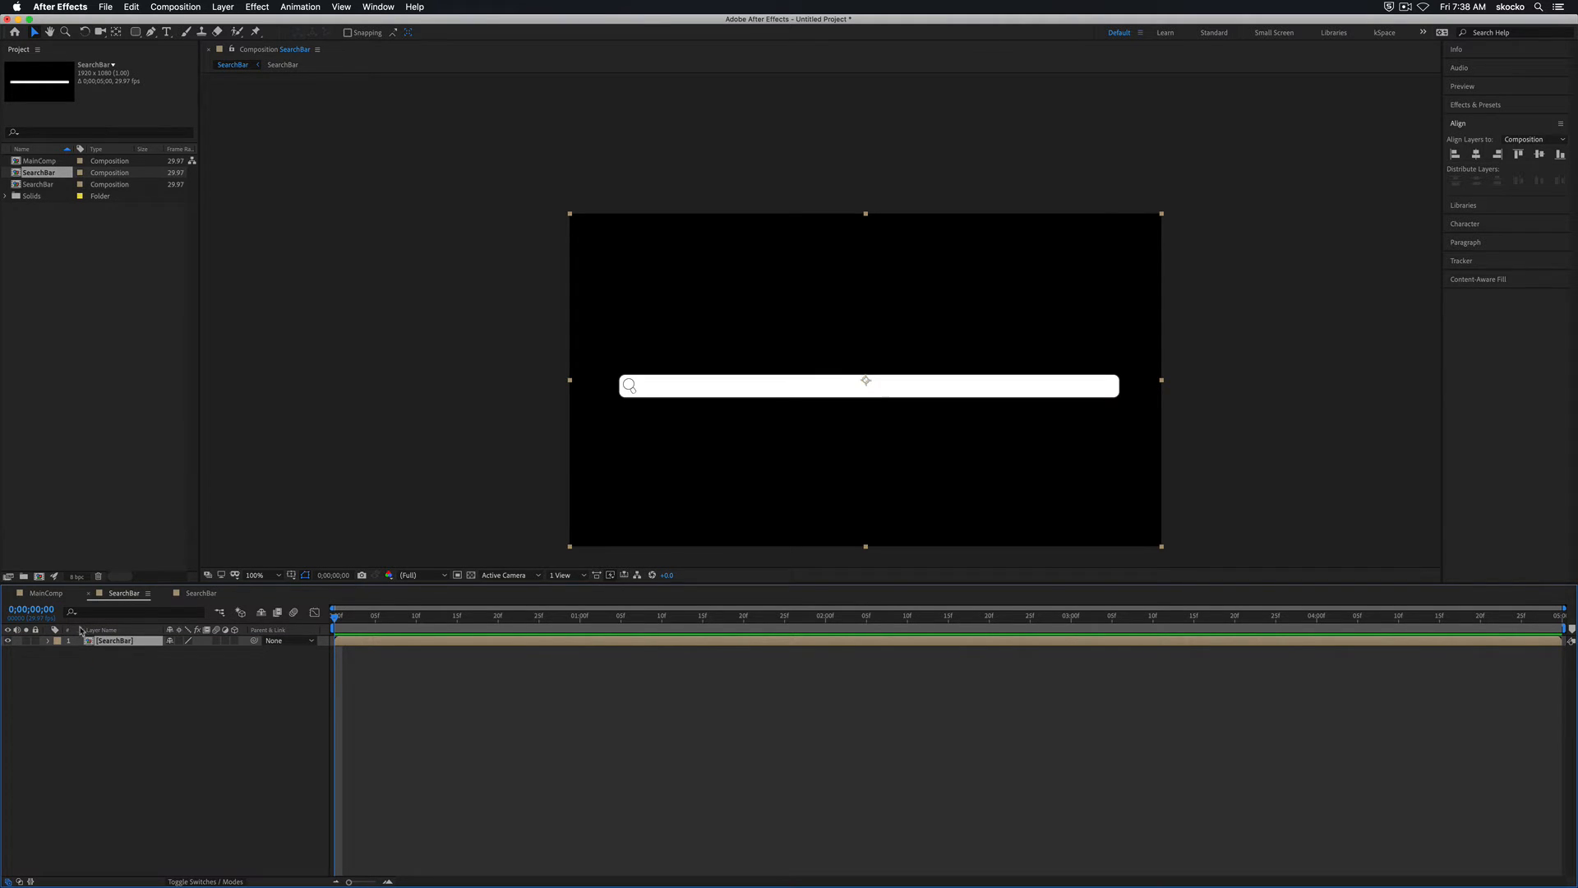
left_click(49, 594)
left_click(132, 640)
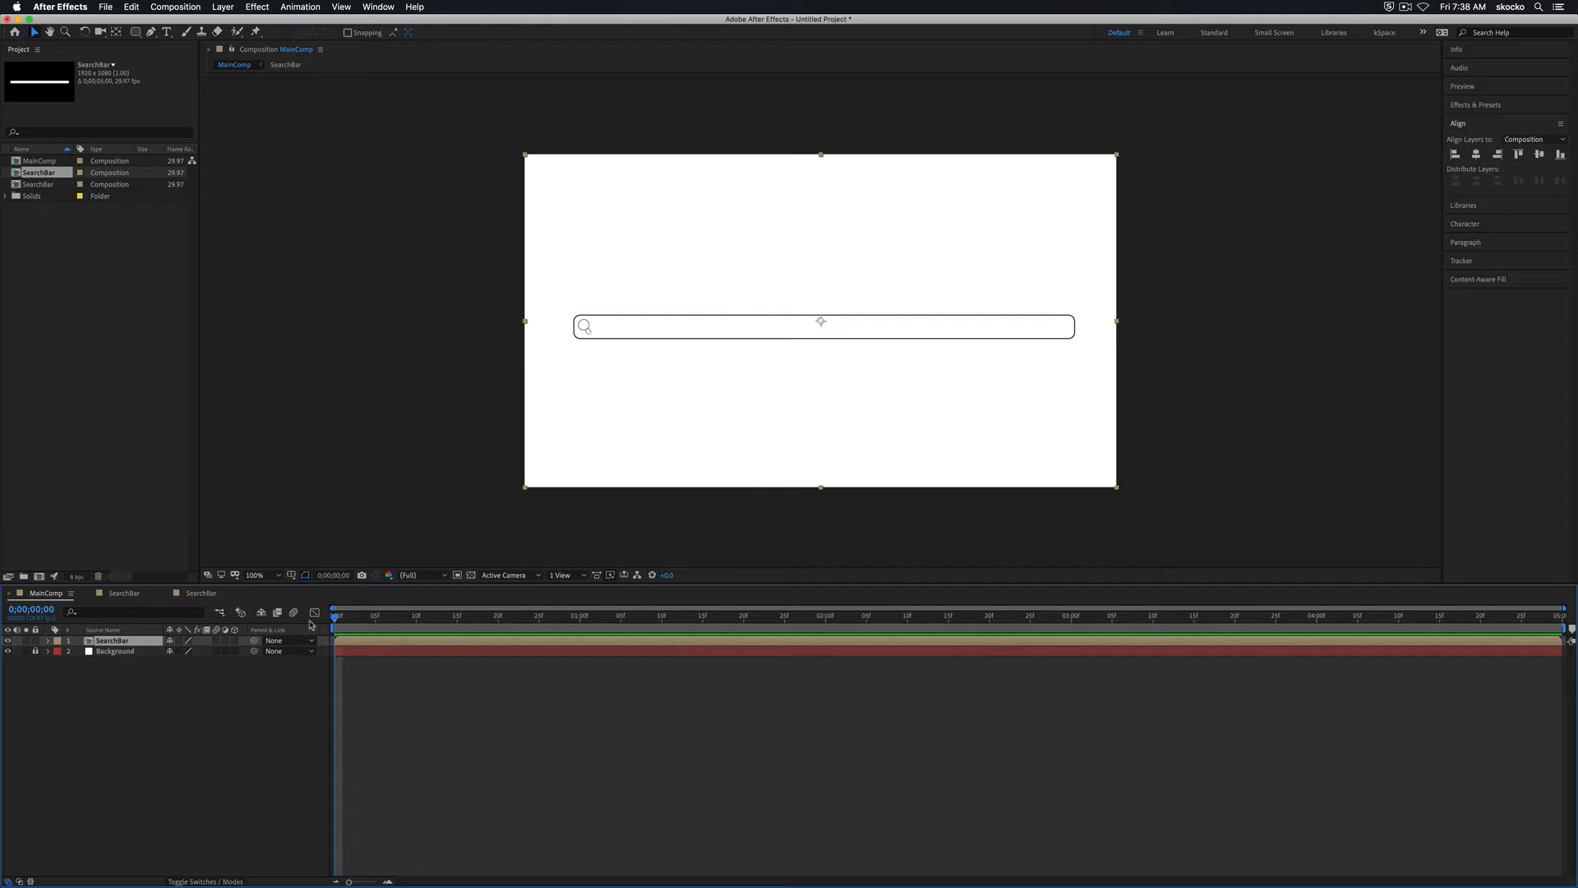
- Move the SearchBar layer down in MainComp to position 960, 711
key("p")
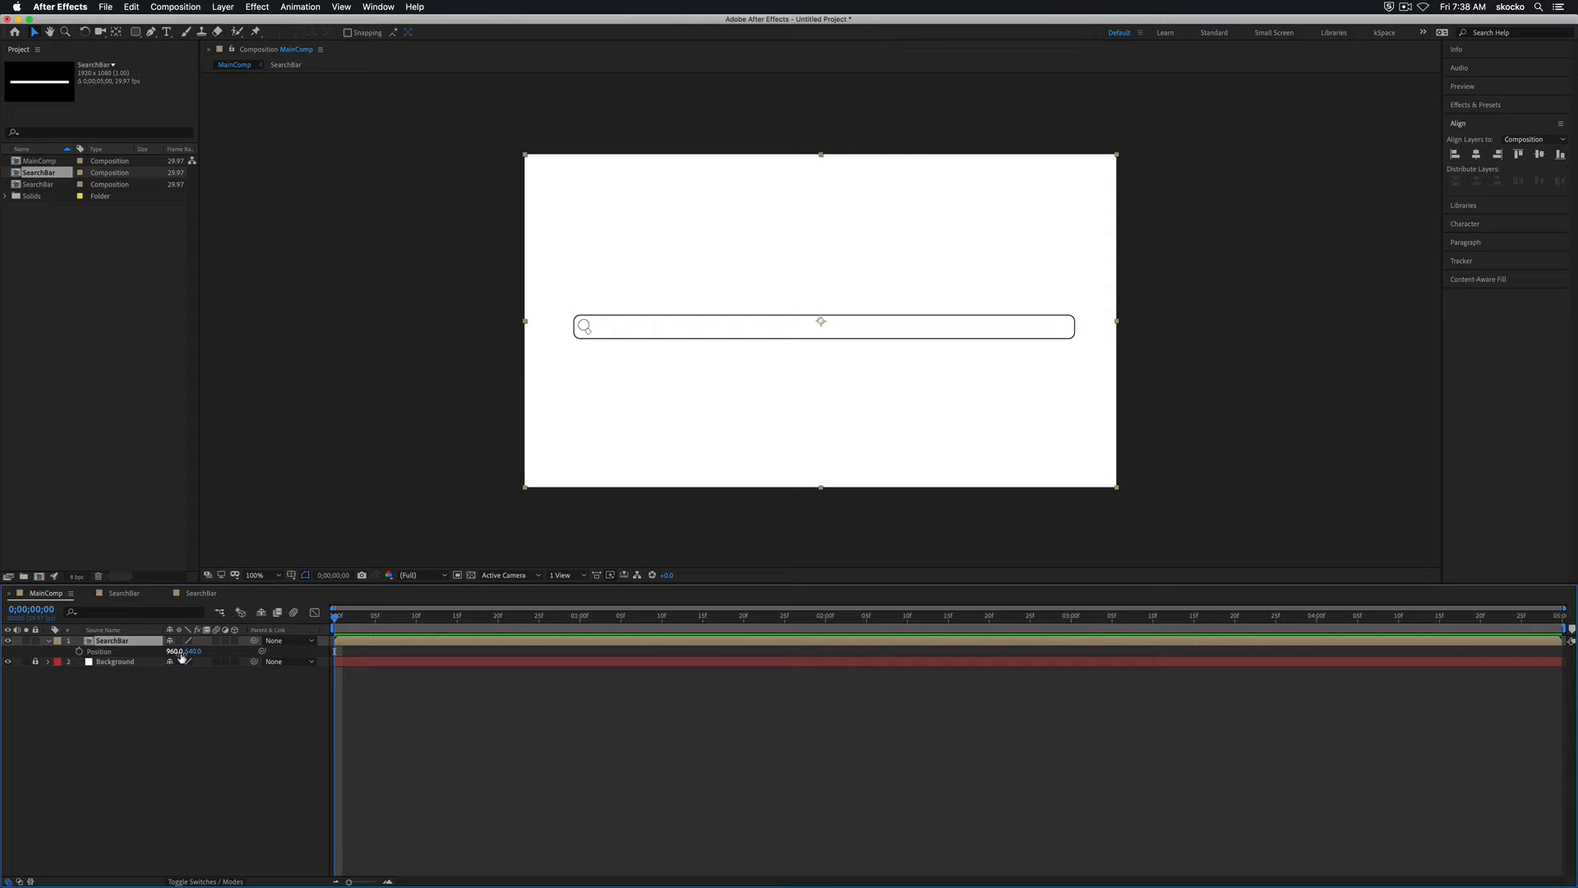
left_click_drag(191, 655, 298, 651)
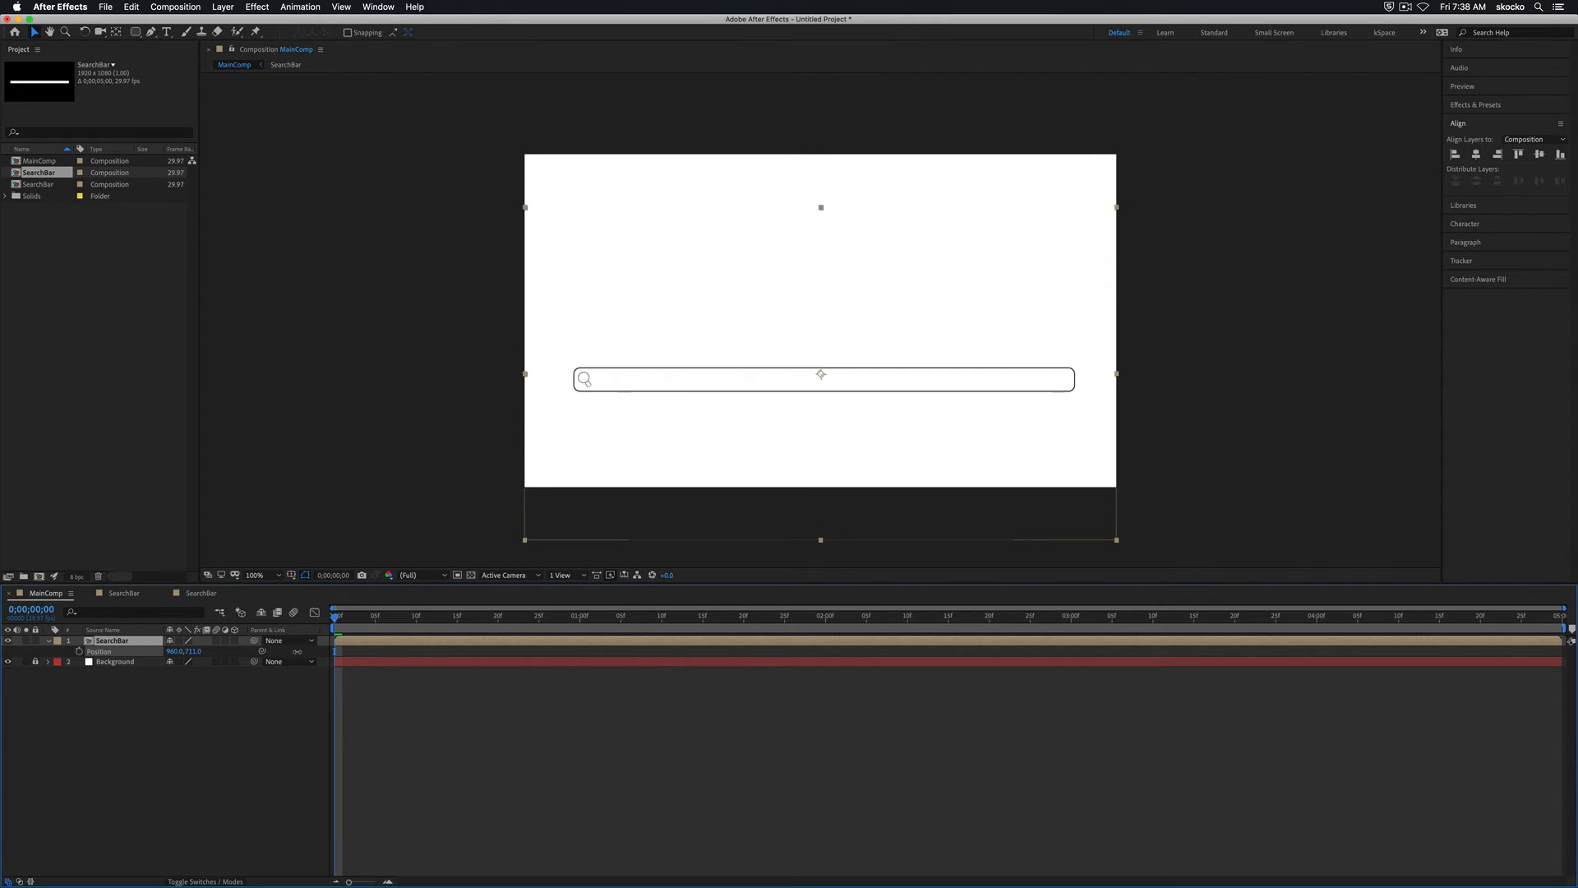
left_click(233, 751)
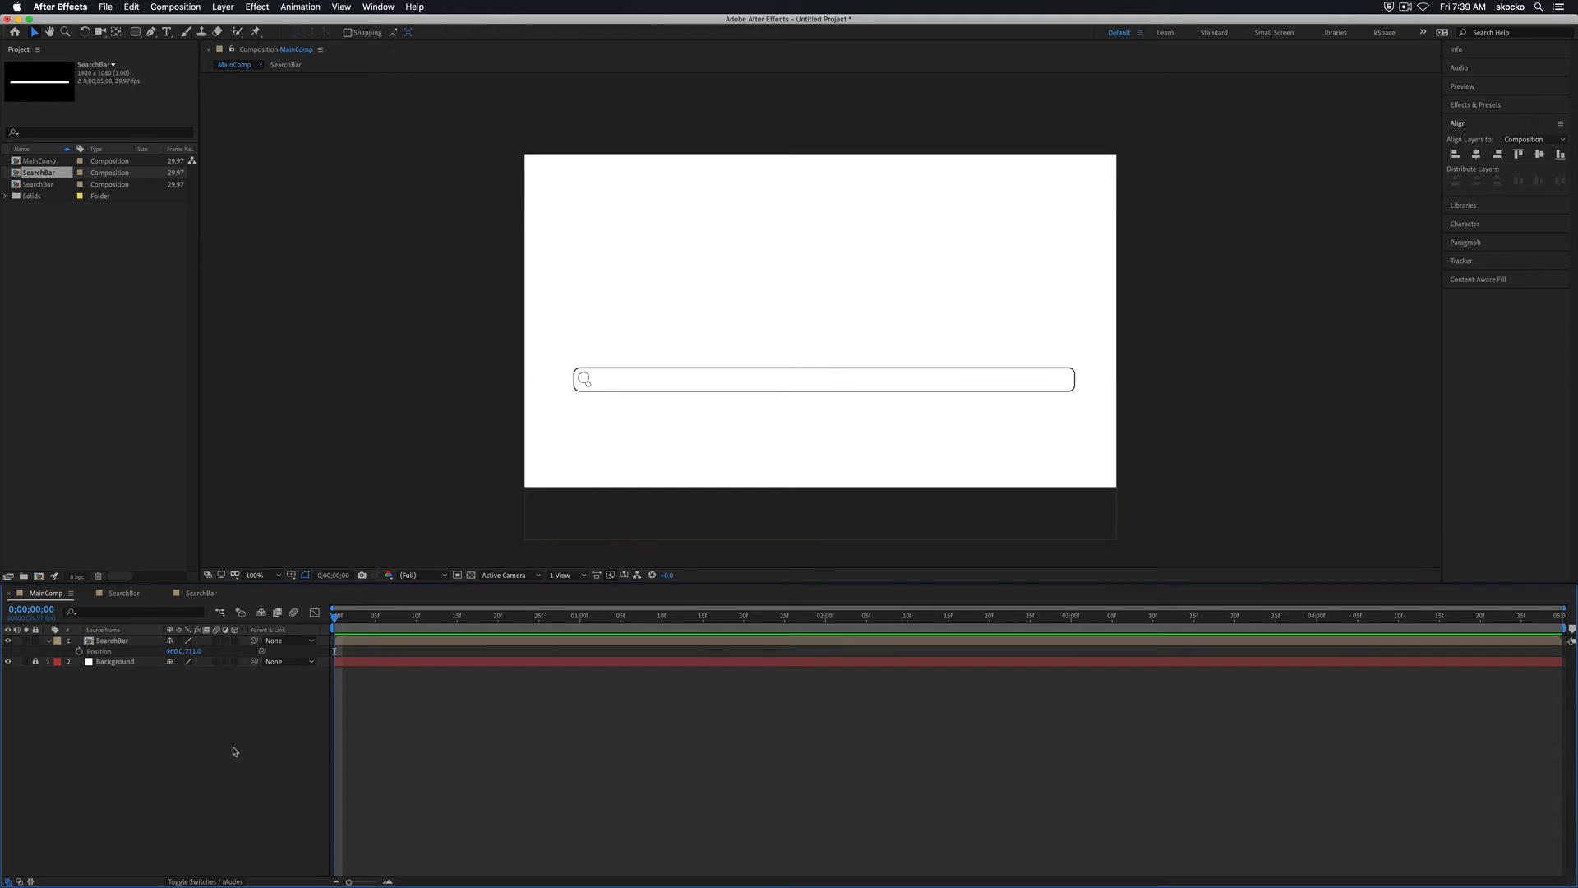
left_click(83, 372)
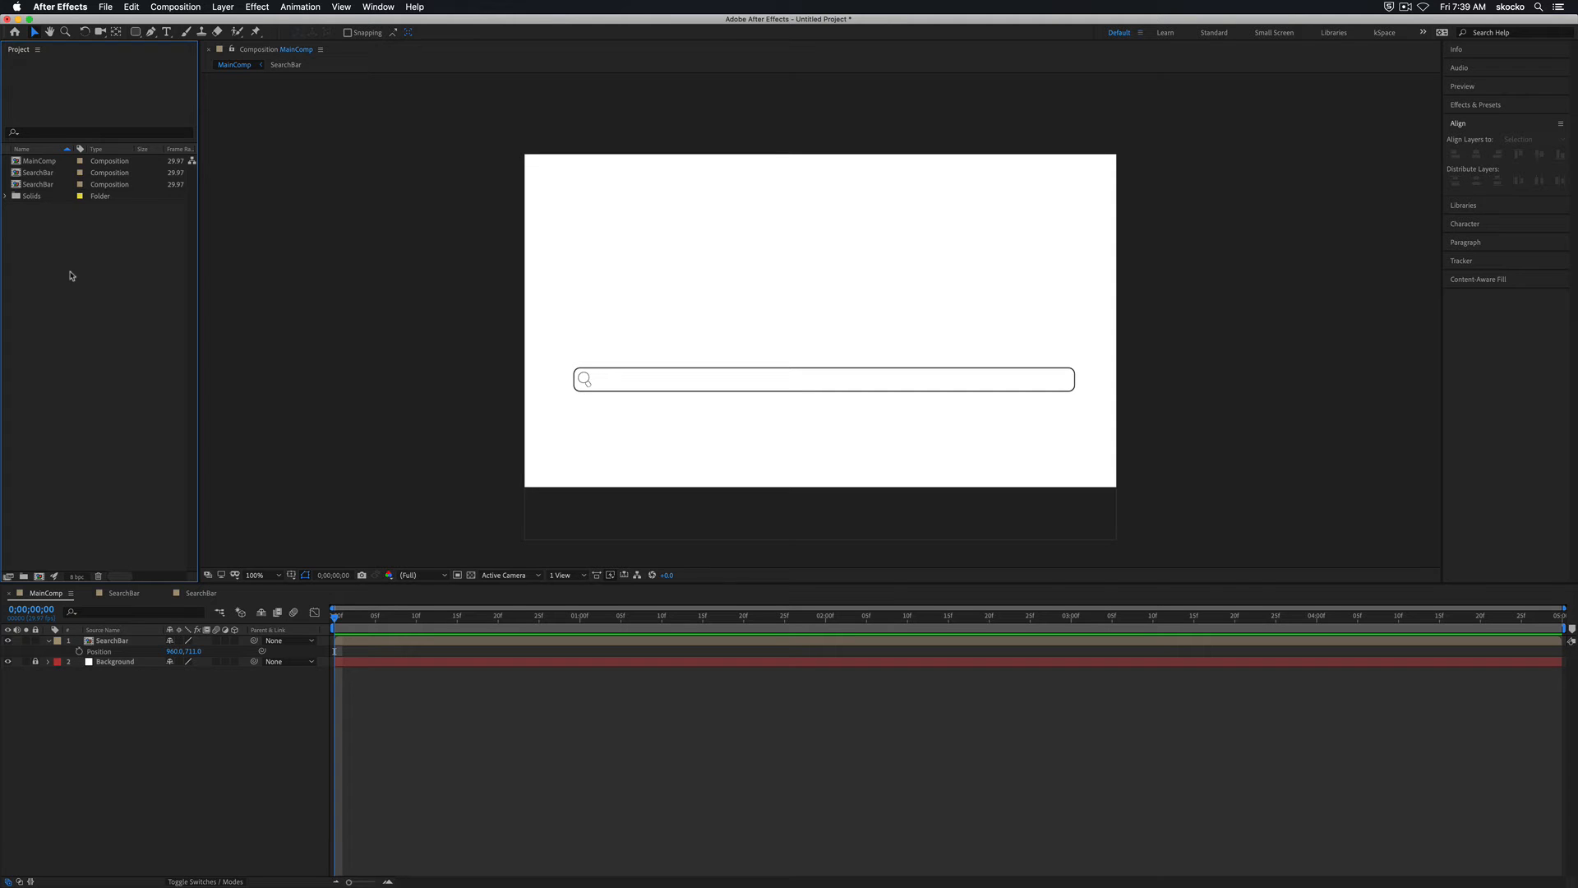
right_click(100, 318)
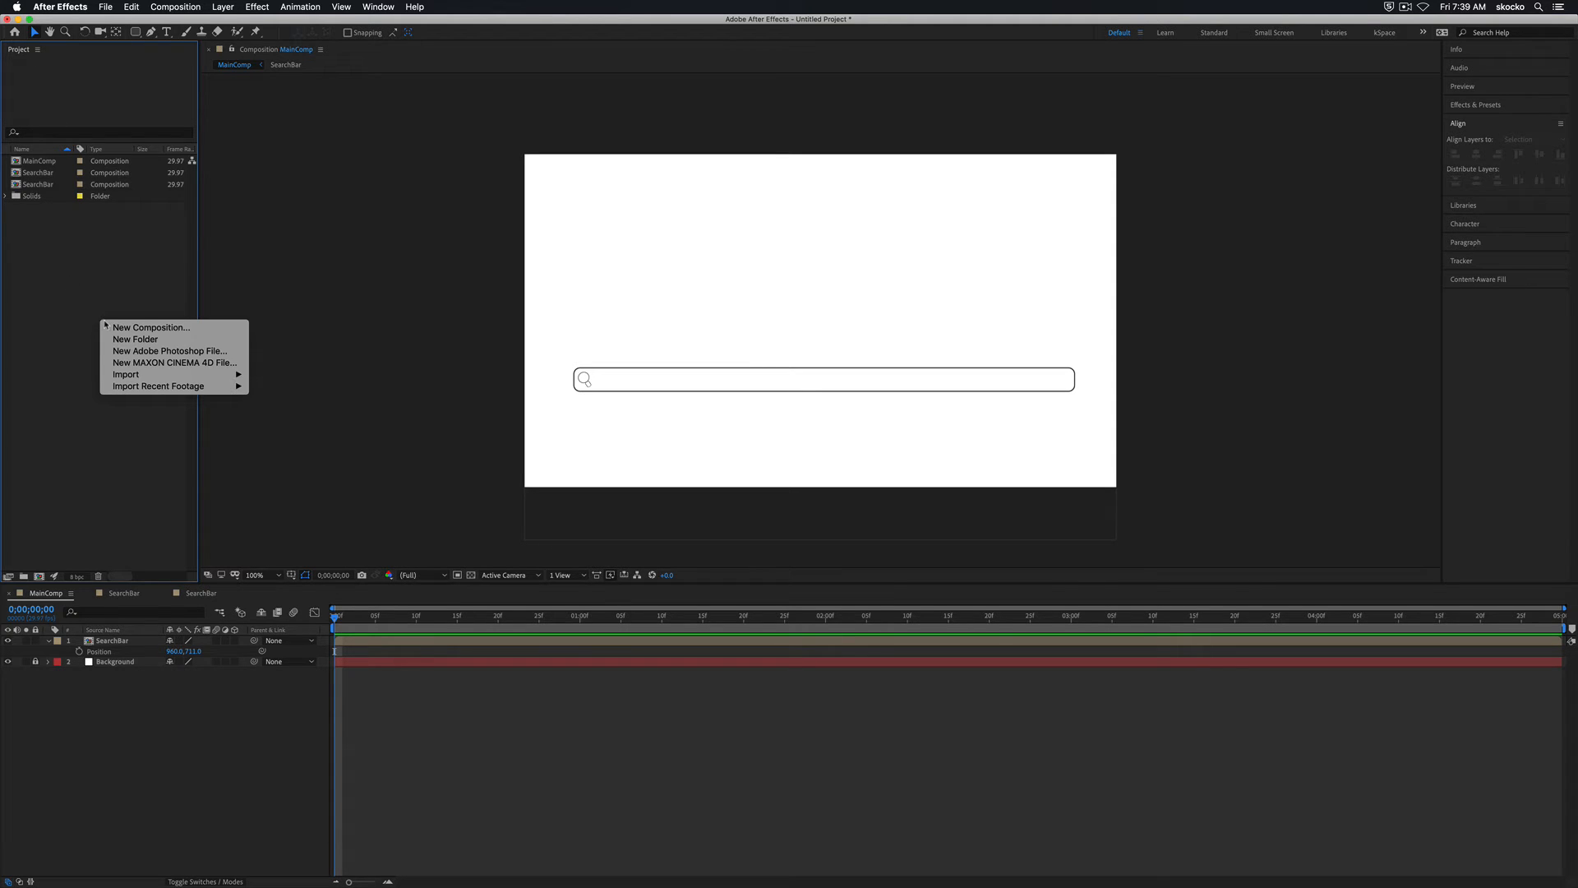
mouse_move(139, 375)
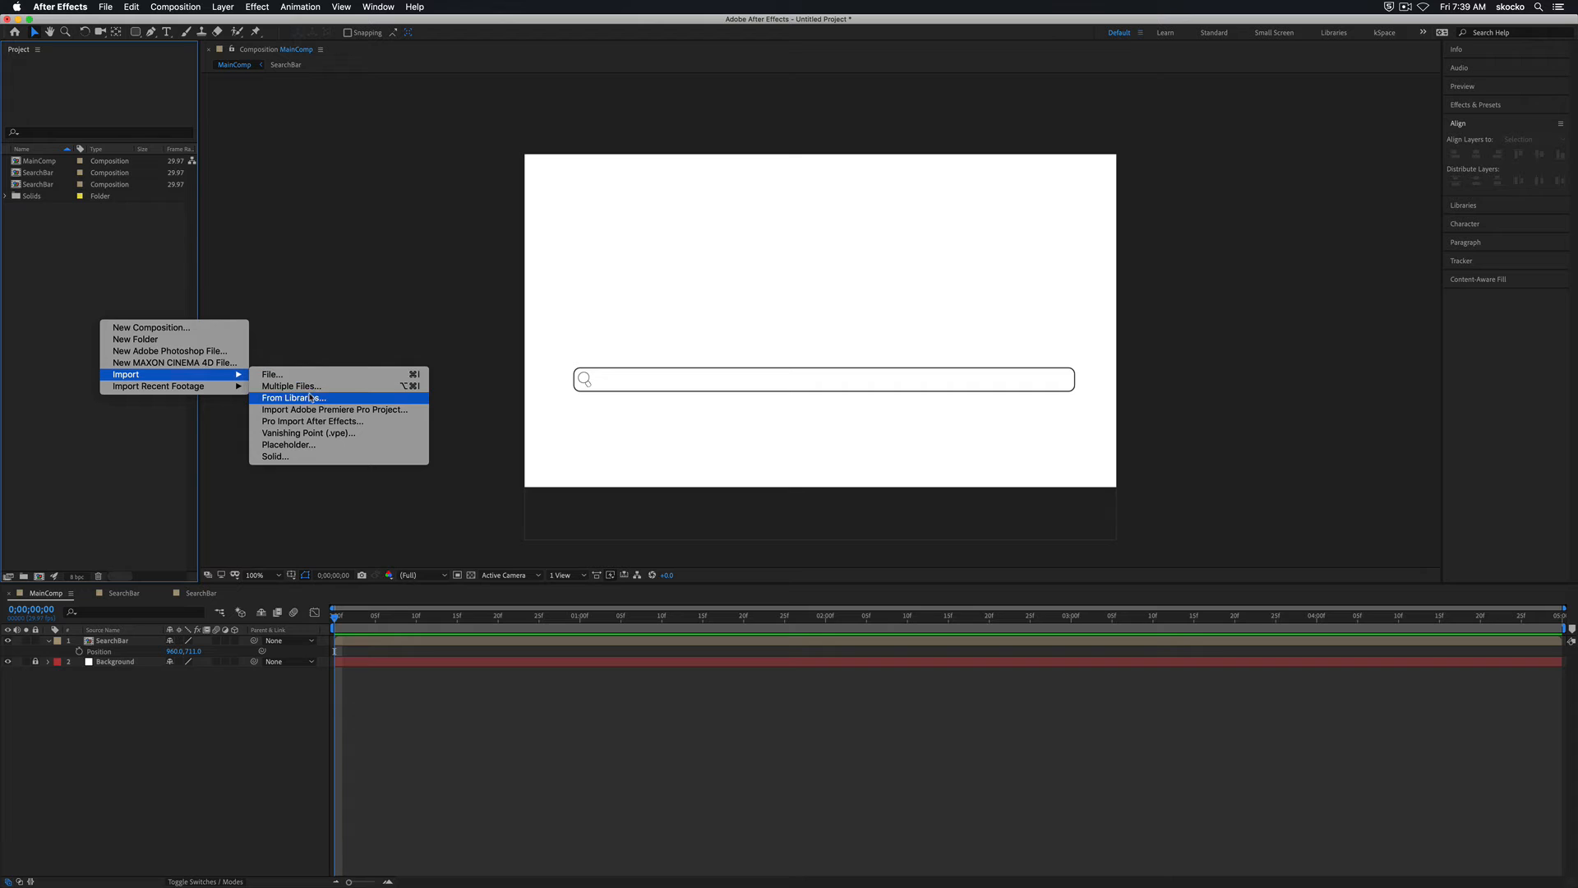
left_click(159, 447)
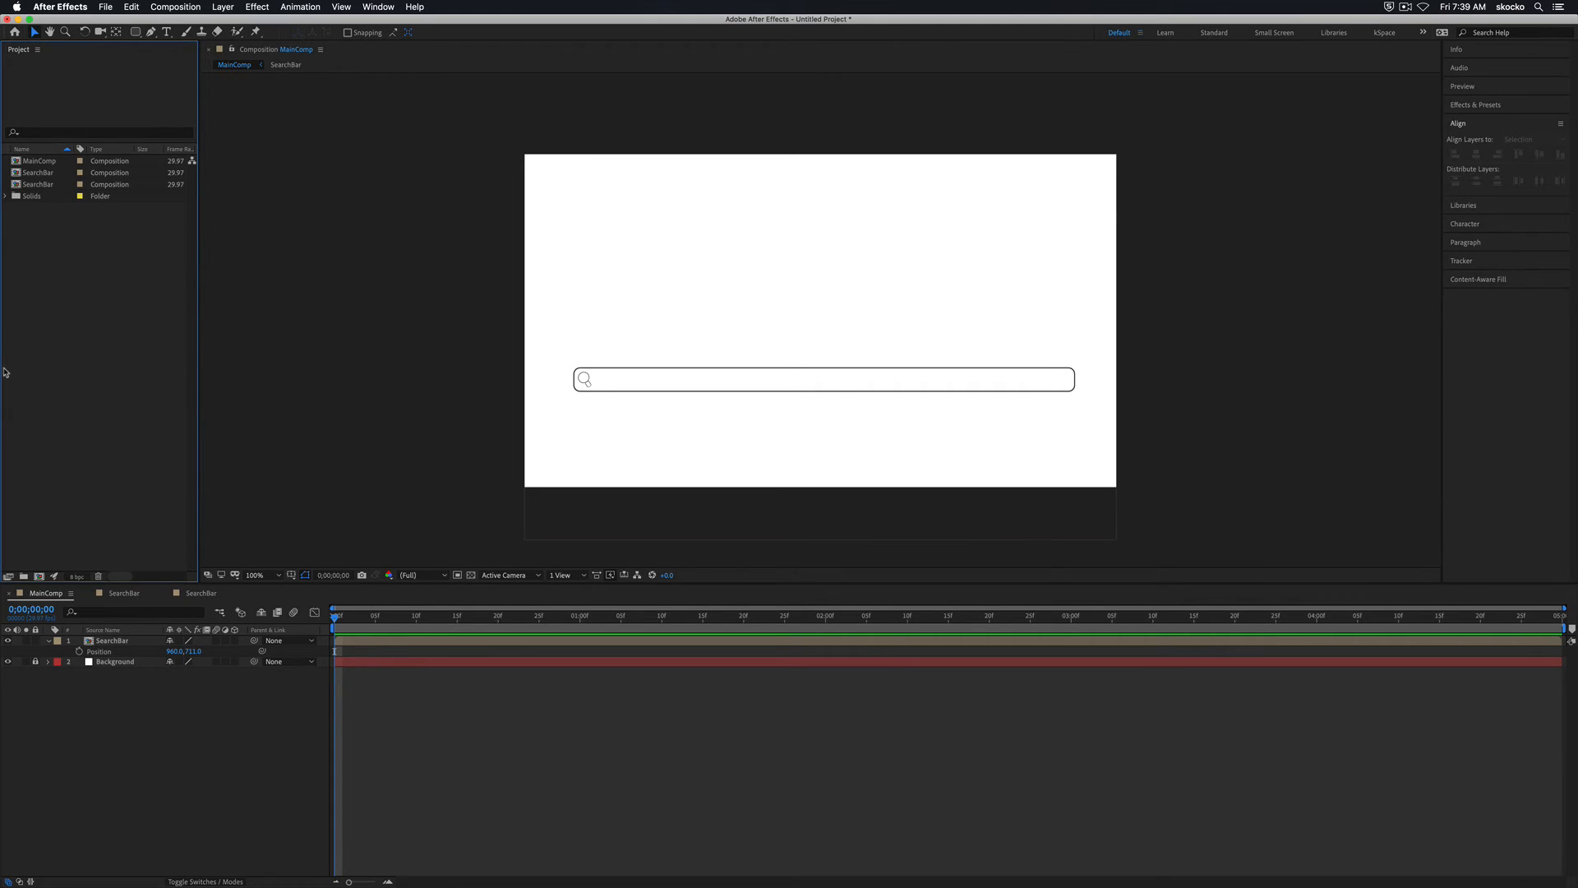
- Import ArrowP.png, GoogleTutorialP.png, IndexBarP.png and TopInfoBarP.png from the Recources folder as footage
key("super+i")
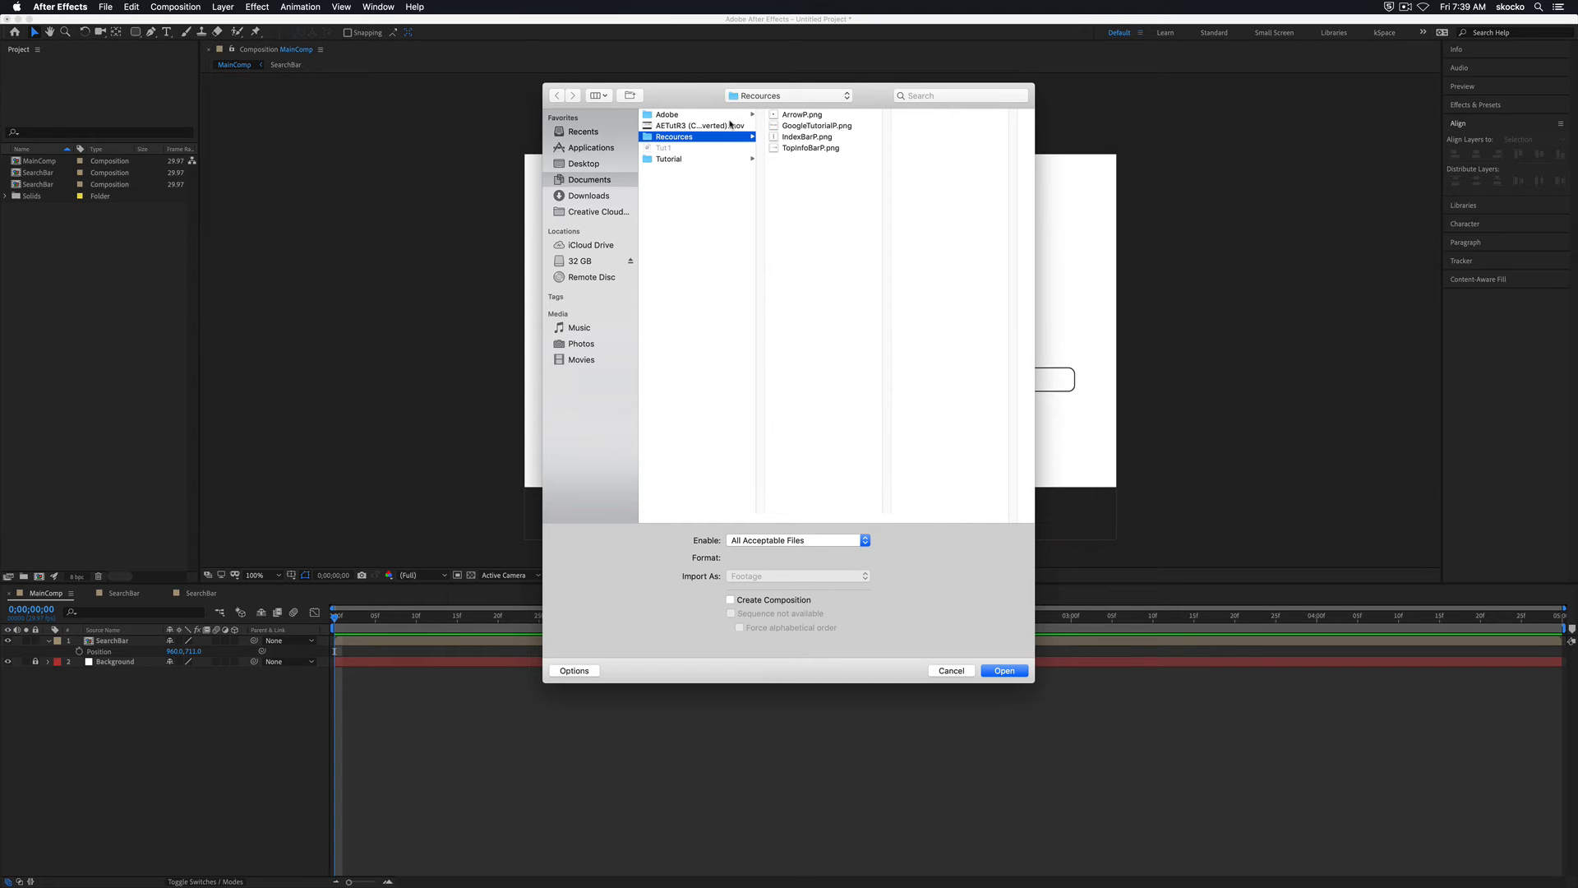
left_click(812, 116)
left_click(805, 127)
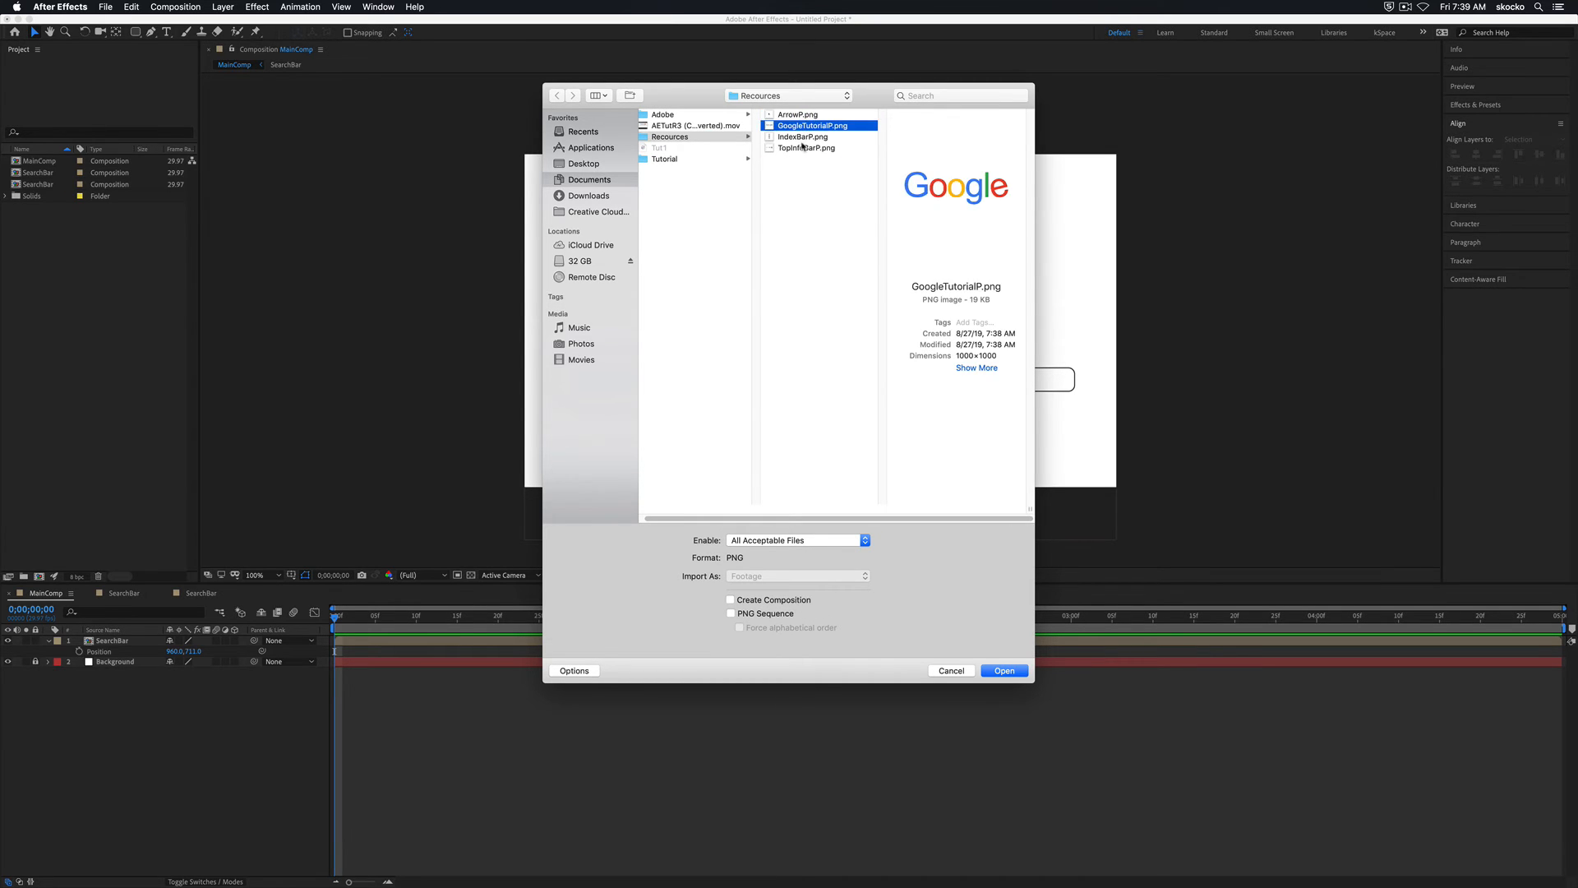
left_click(804, 148)
left_click(805, 137)
left_click(807, 127)
left_click(809, 116)
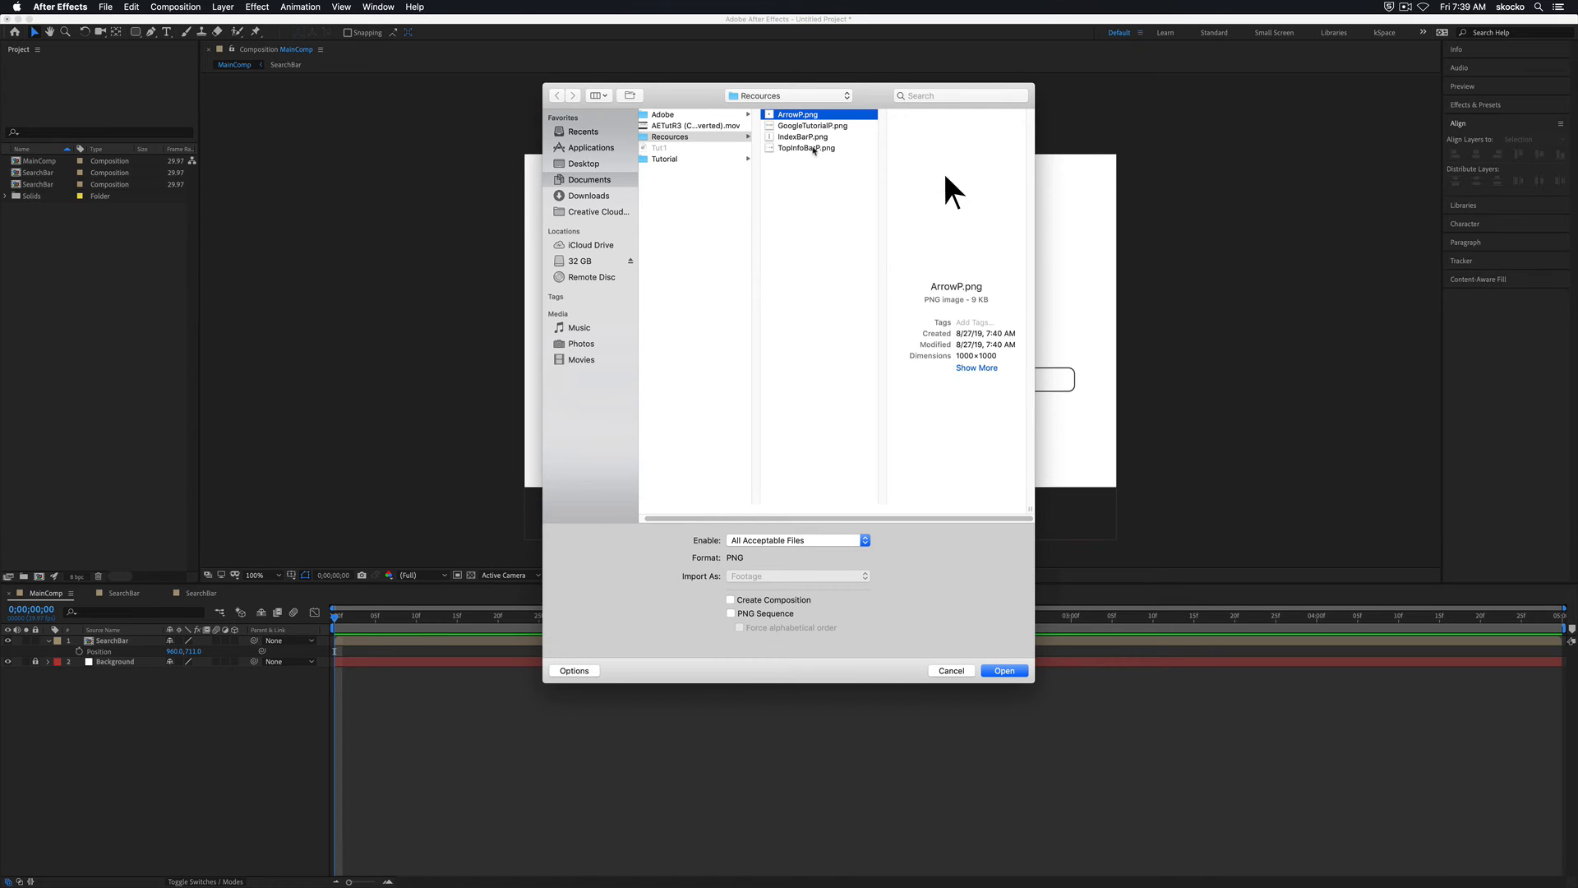
left_click(814, 150, "shift")
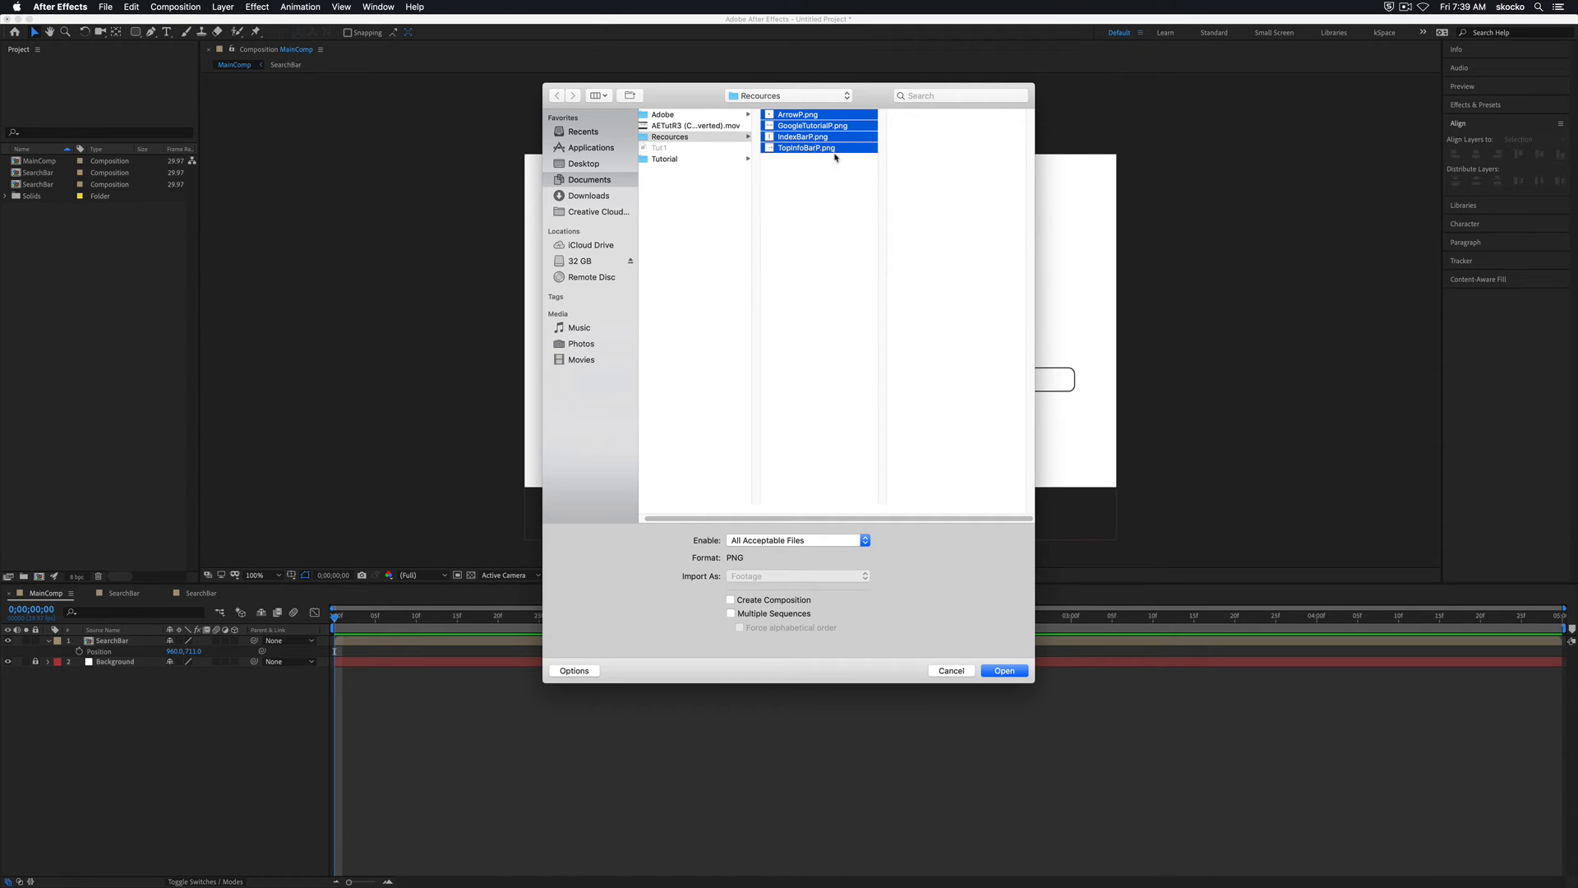
left_click(1003, 672)
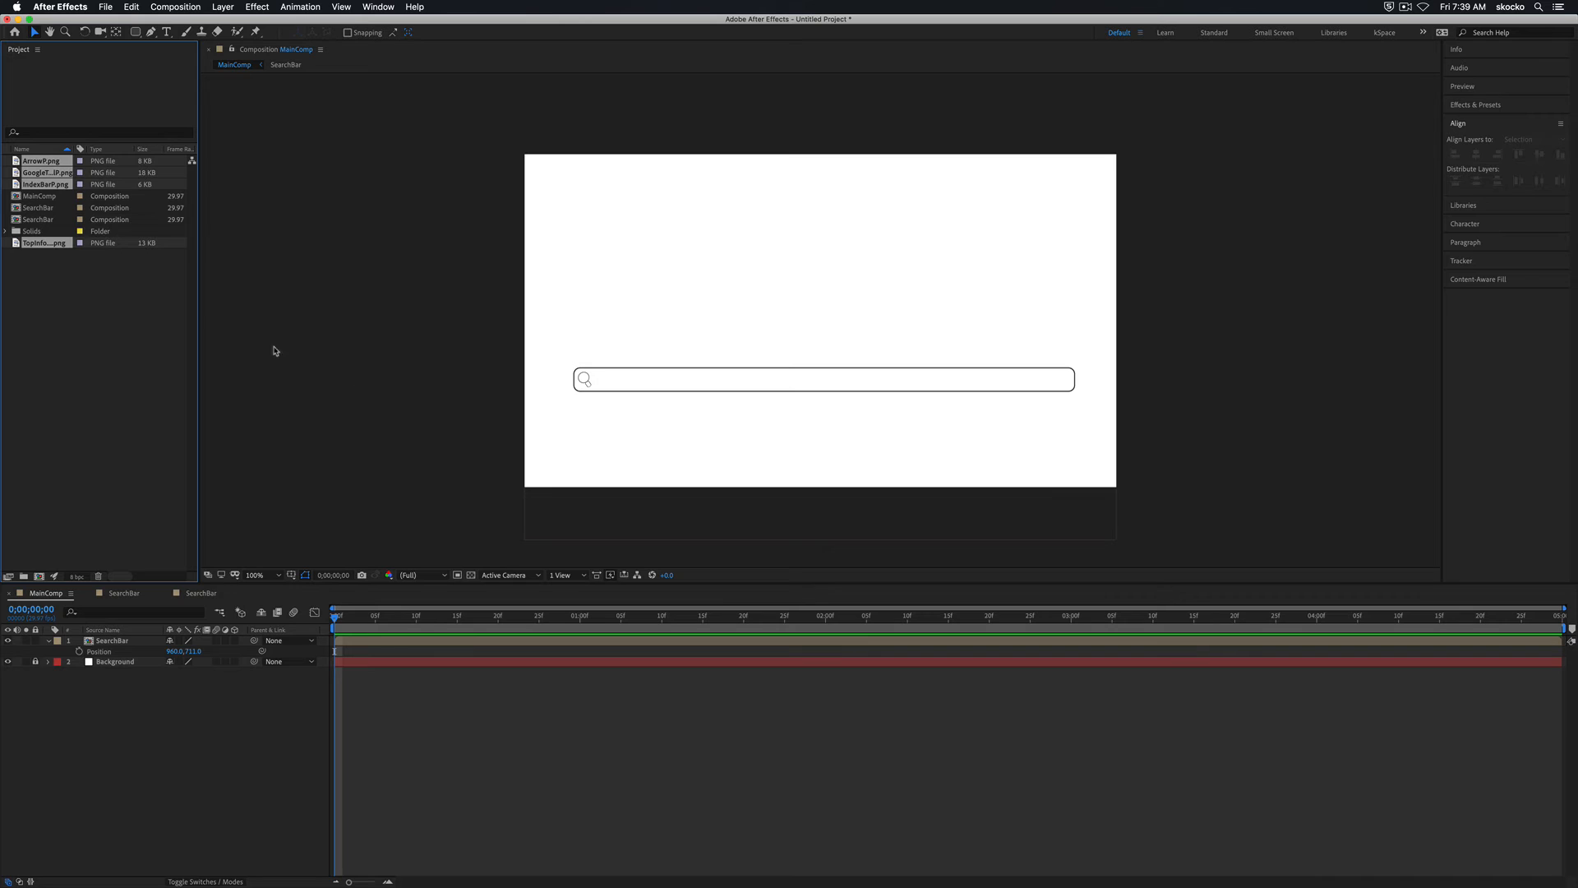
- Add GoogleTutorialP.png to MainComp as the layer above SearchBar and move the logo slightly upward, away from the bar
left_click(114, 323)
left_click(32, 160)
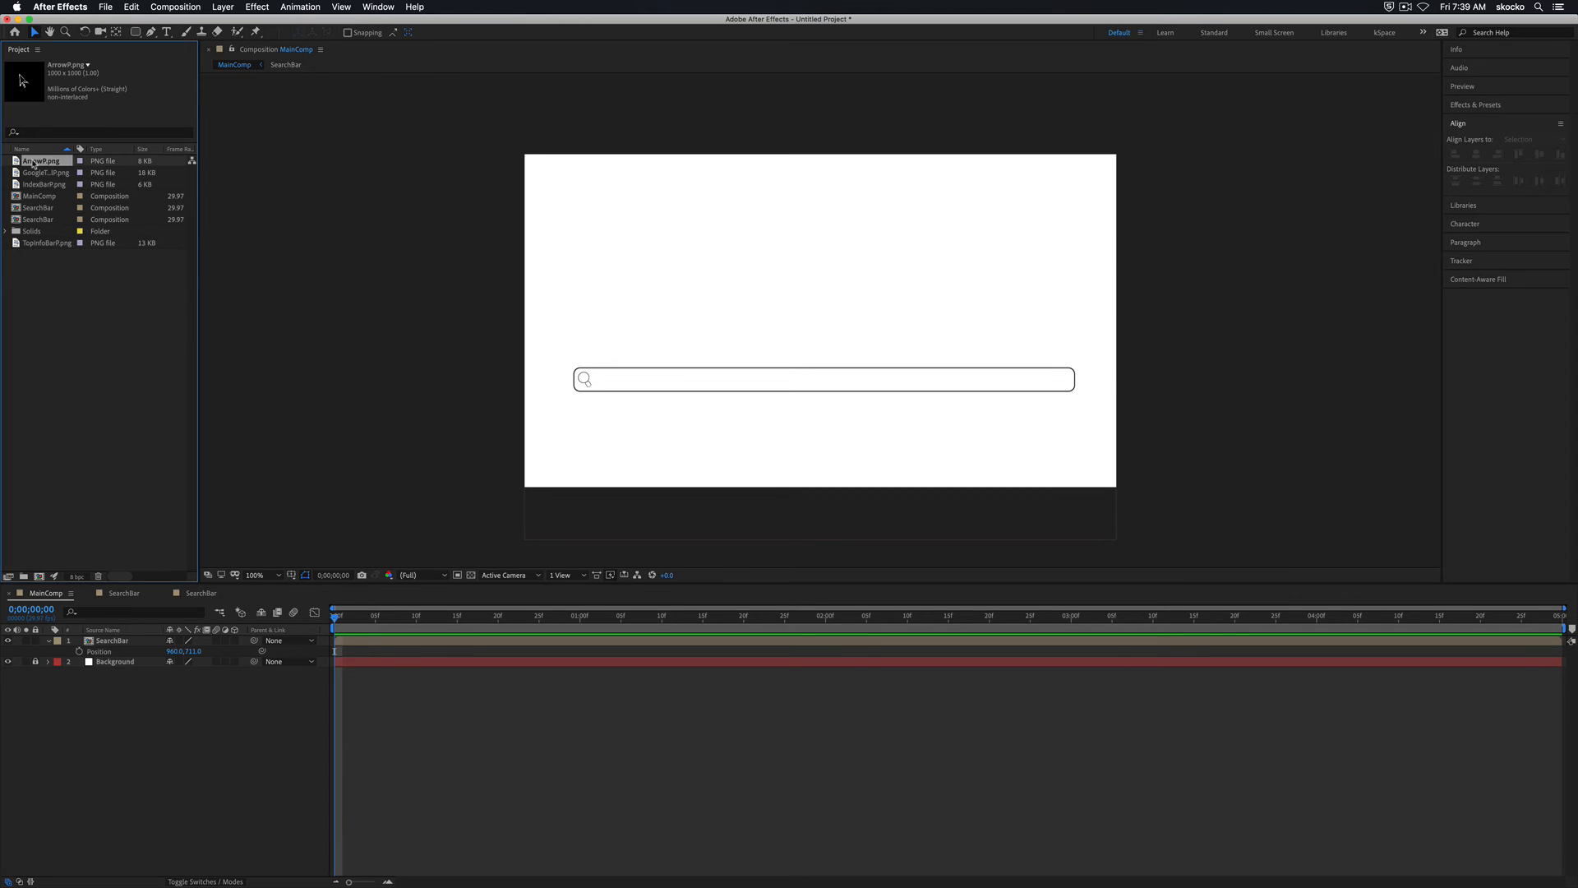
left_click(42, 173)
left_click(43, 185)
left_click(44, 171)
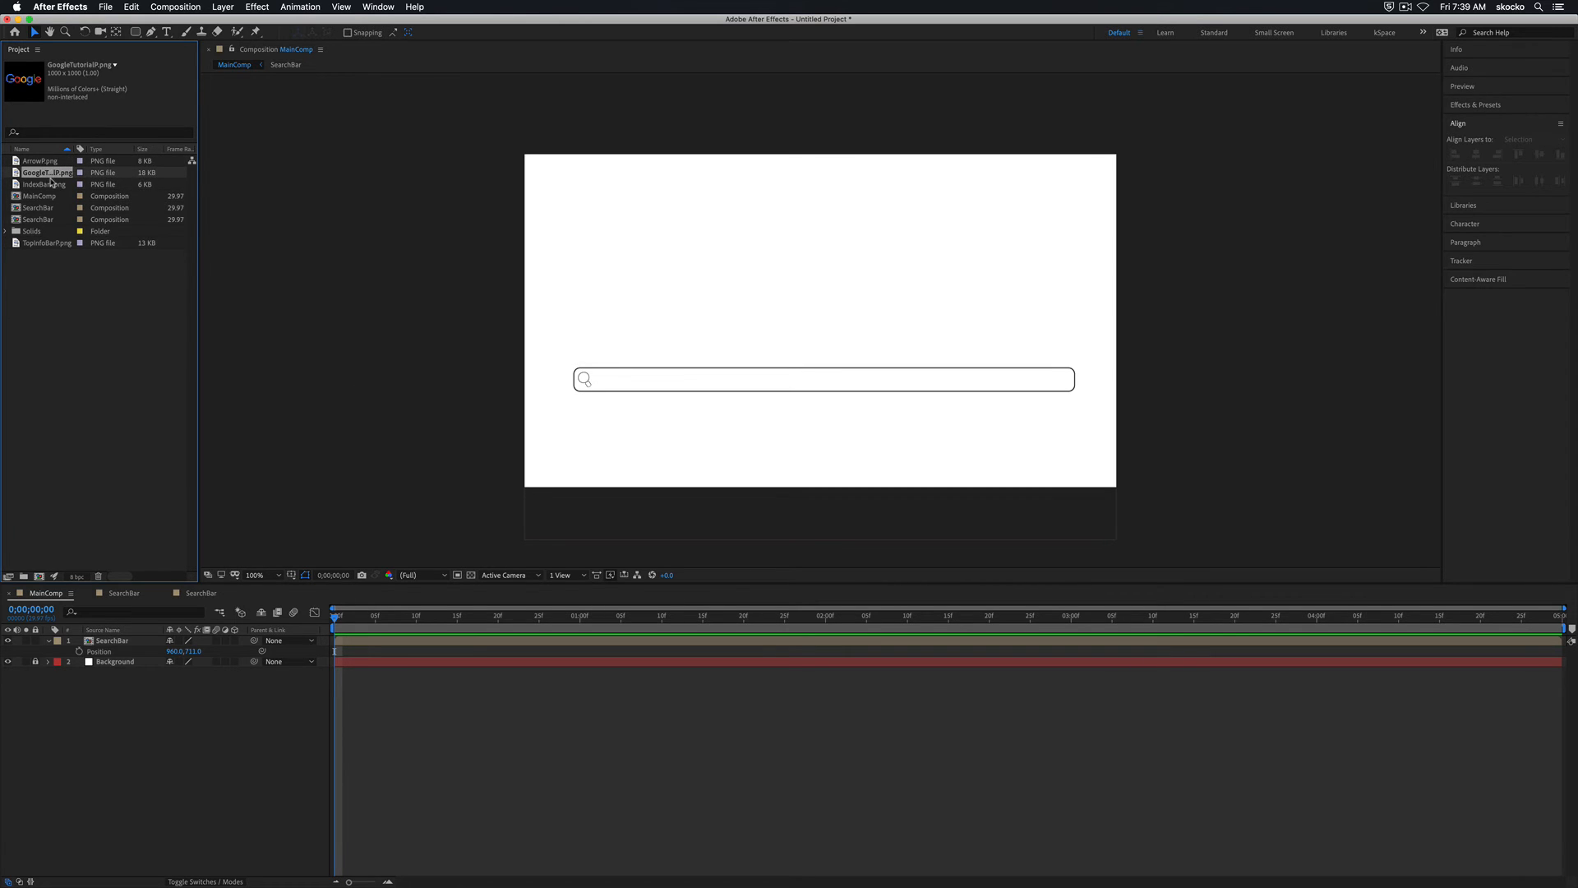
left_click_drag(51, 182, 117, 645)
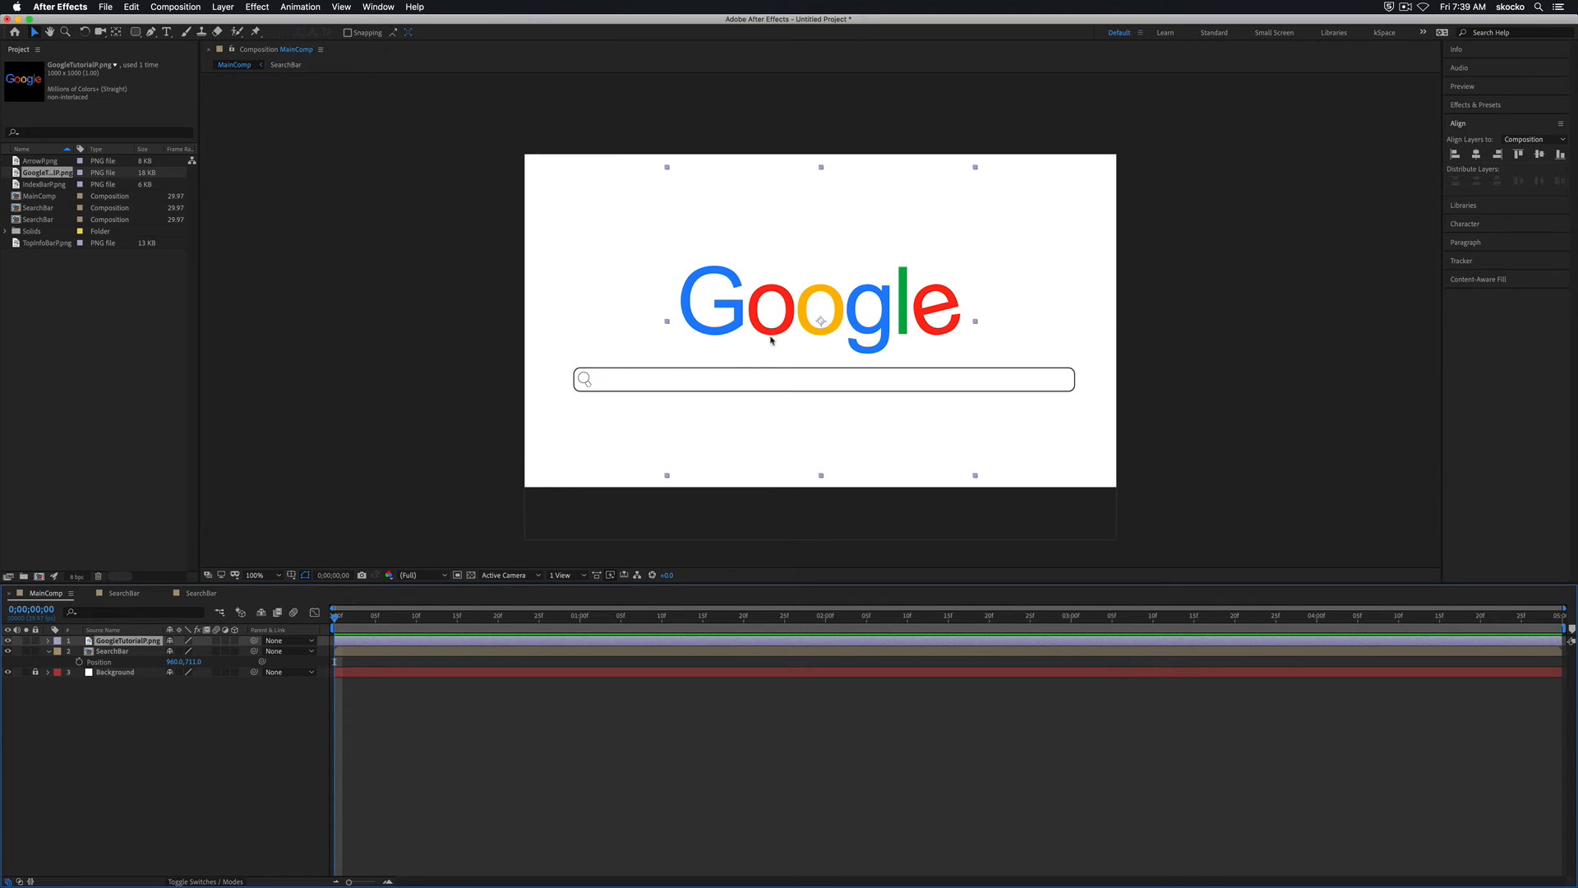
left_click(360, 429)
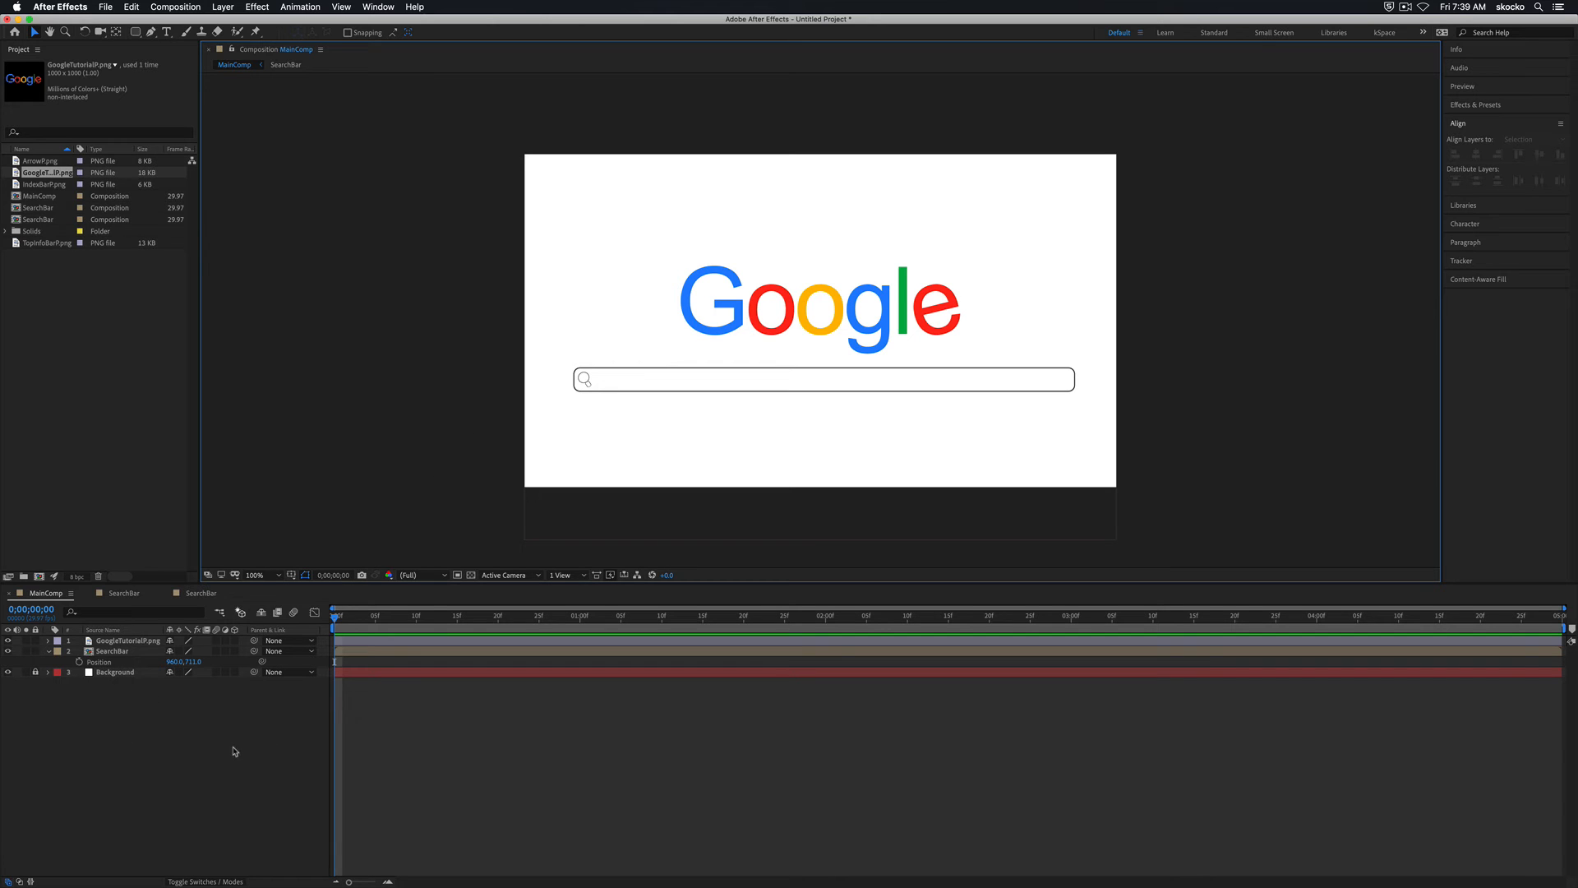
left_click(140, 640)
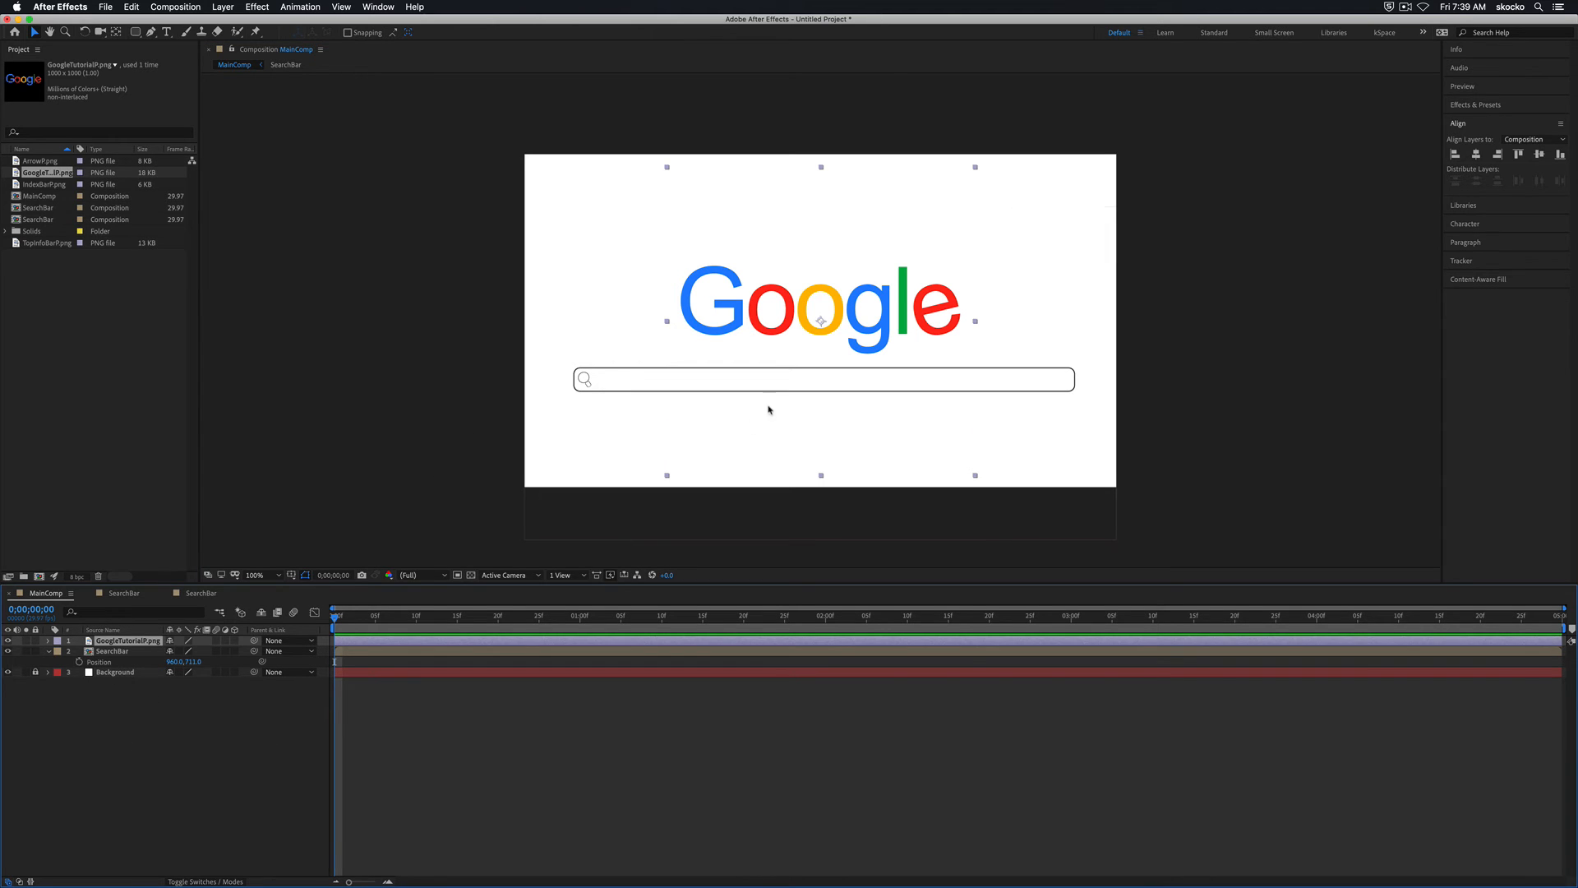
left_click_drag(816, 317, 816, 316)
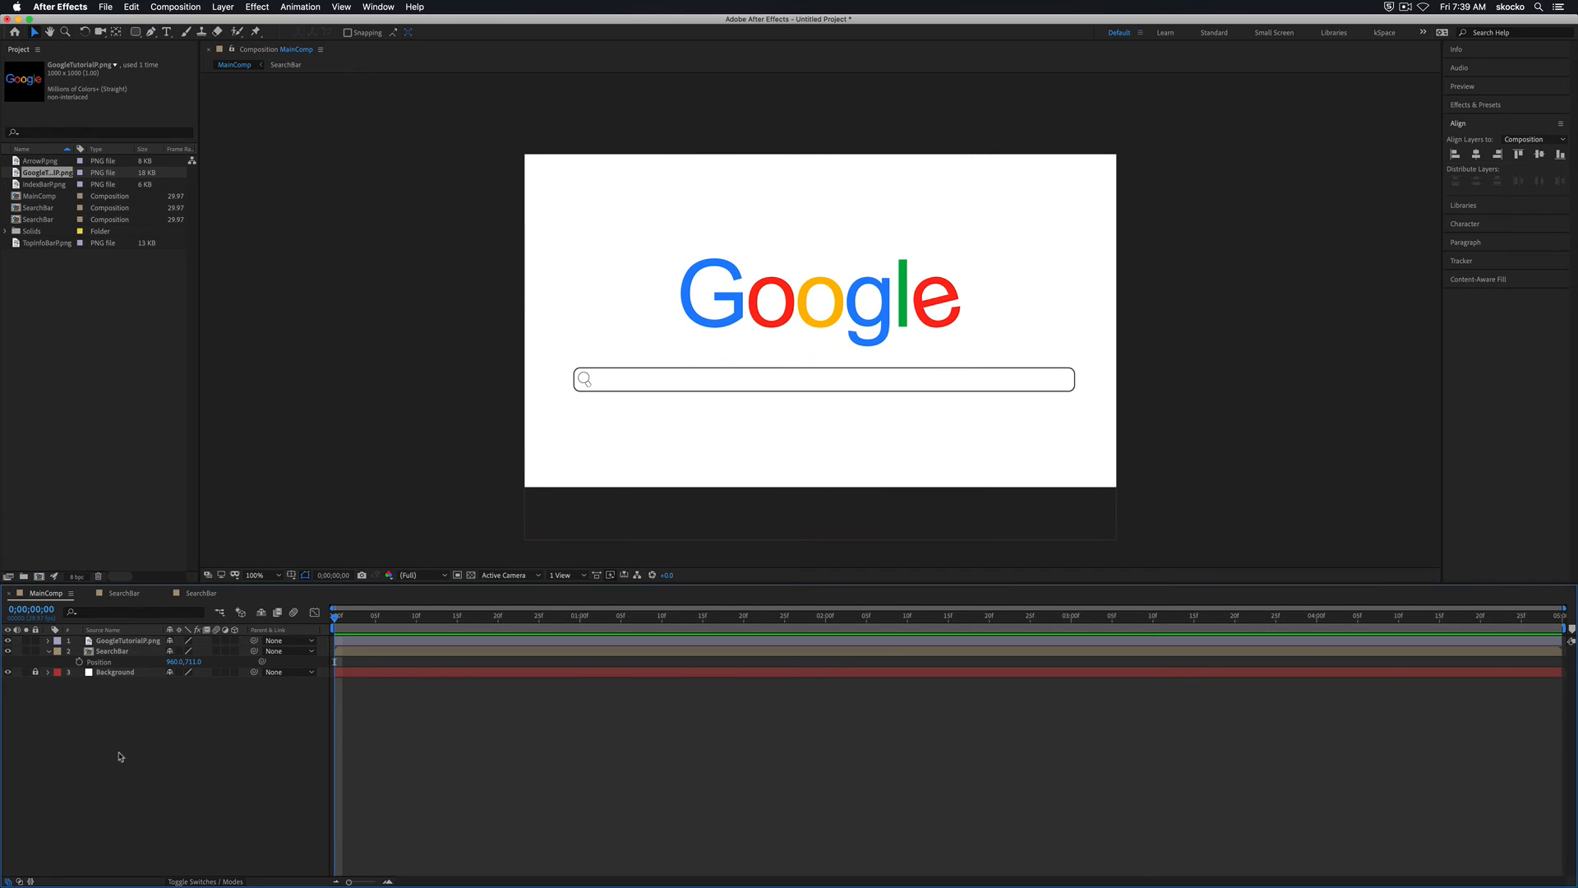
- Scale the SearchBar layer in MainComp down to 91%
left_click(158, 653)
key("s")
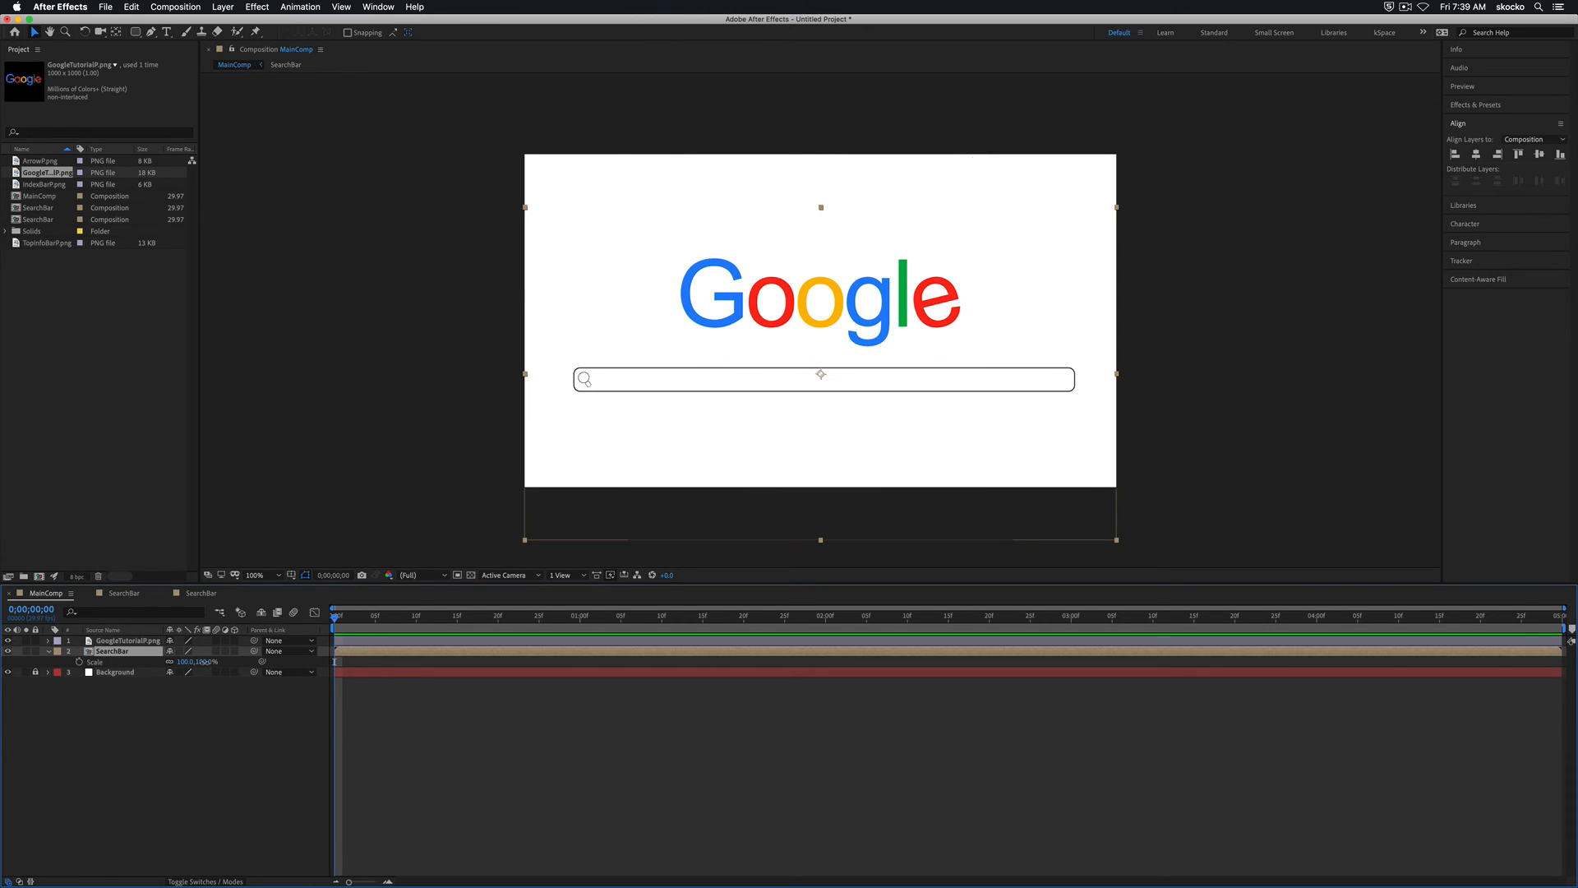
left_click_drag(203, 662, 195, 661)
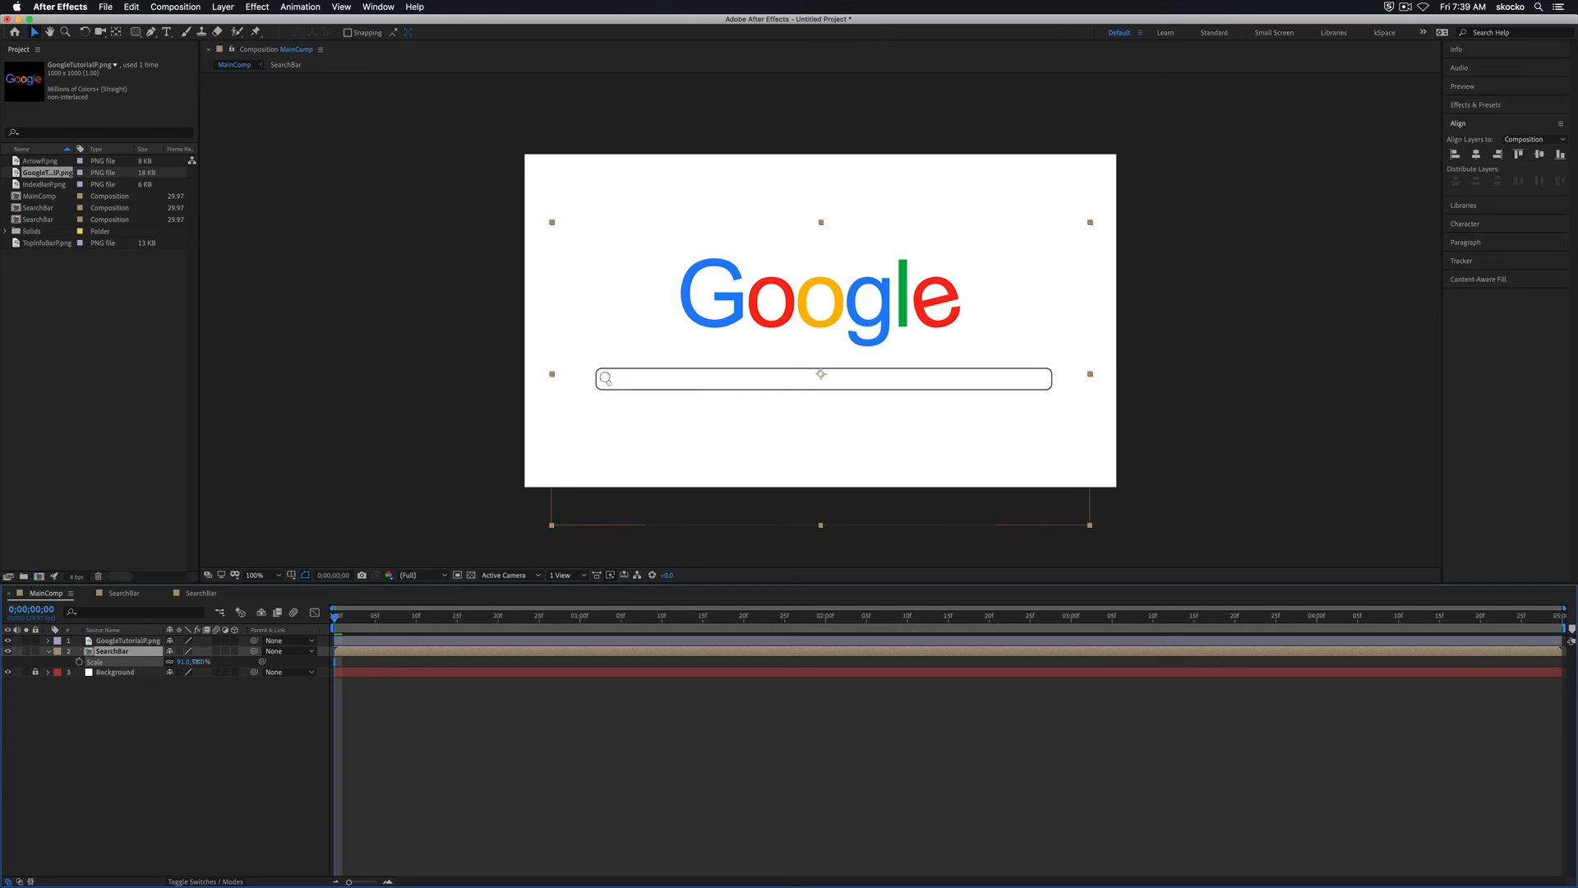
left_click(183, 704)
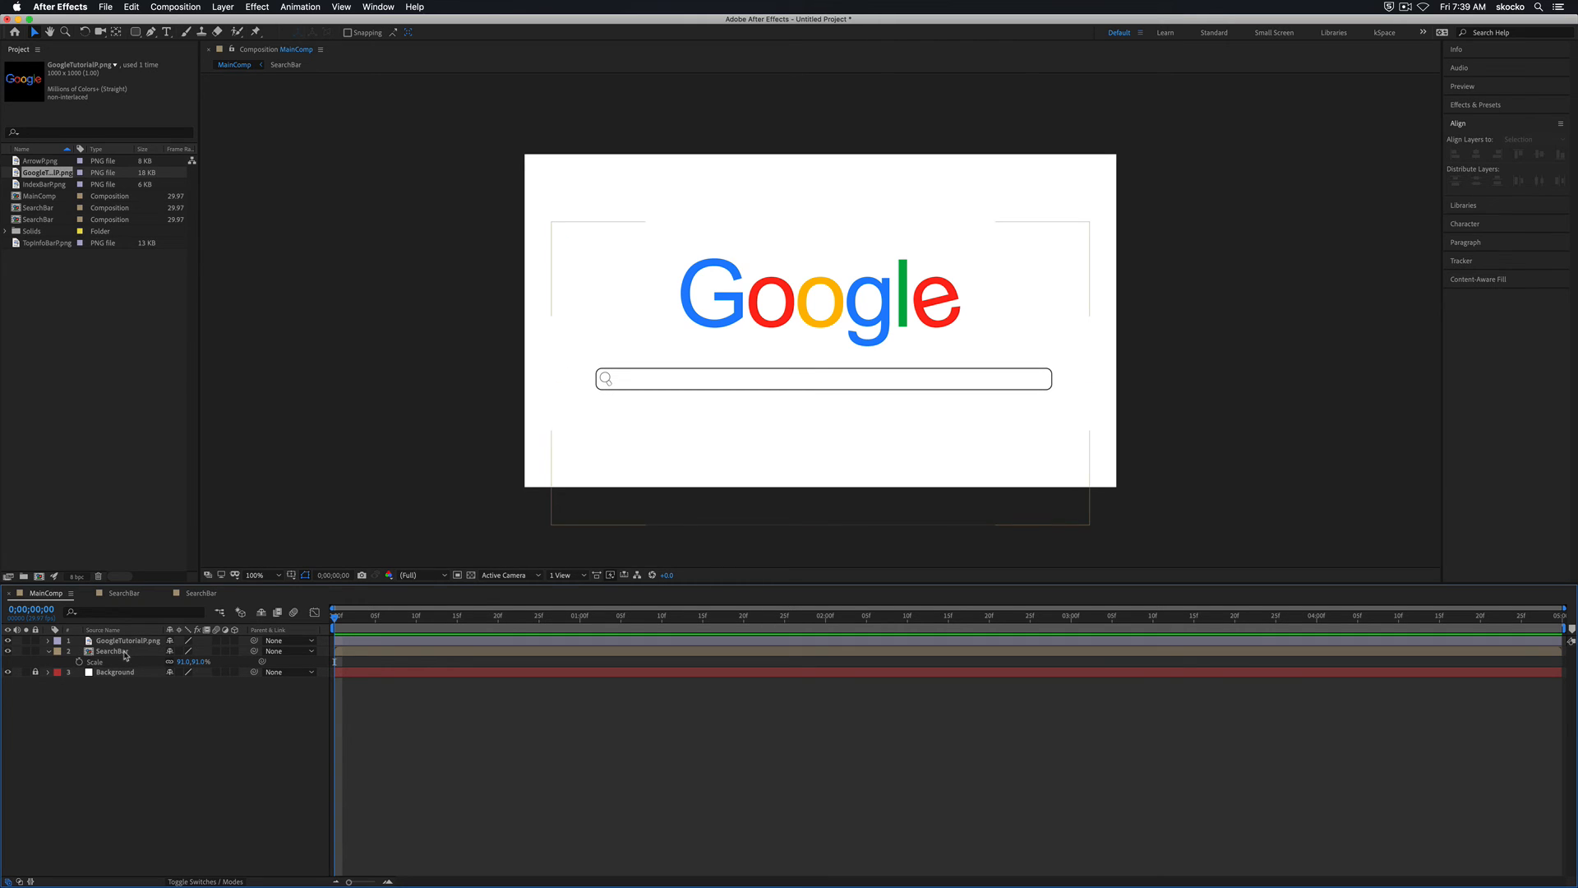
left_click(111, 642)
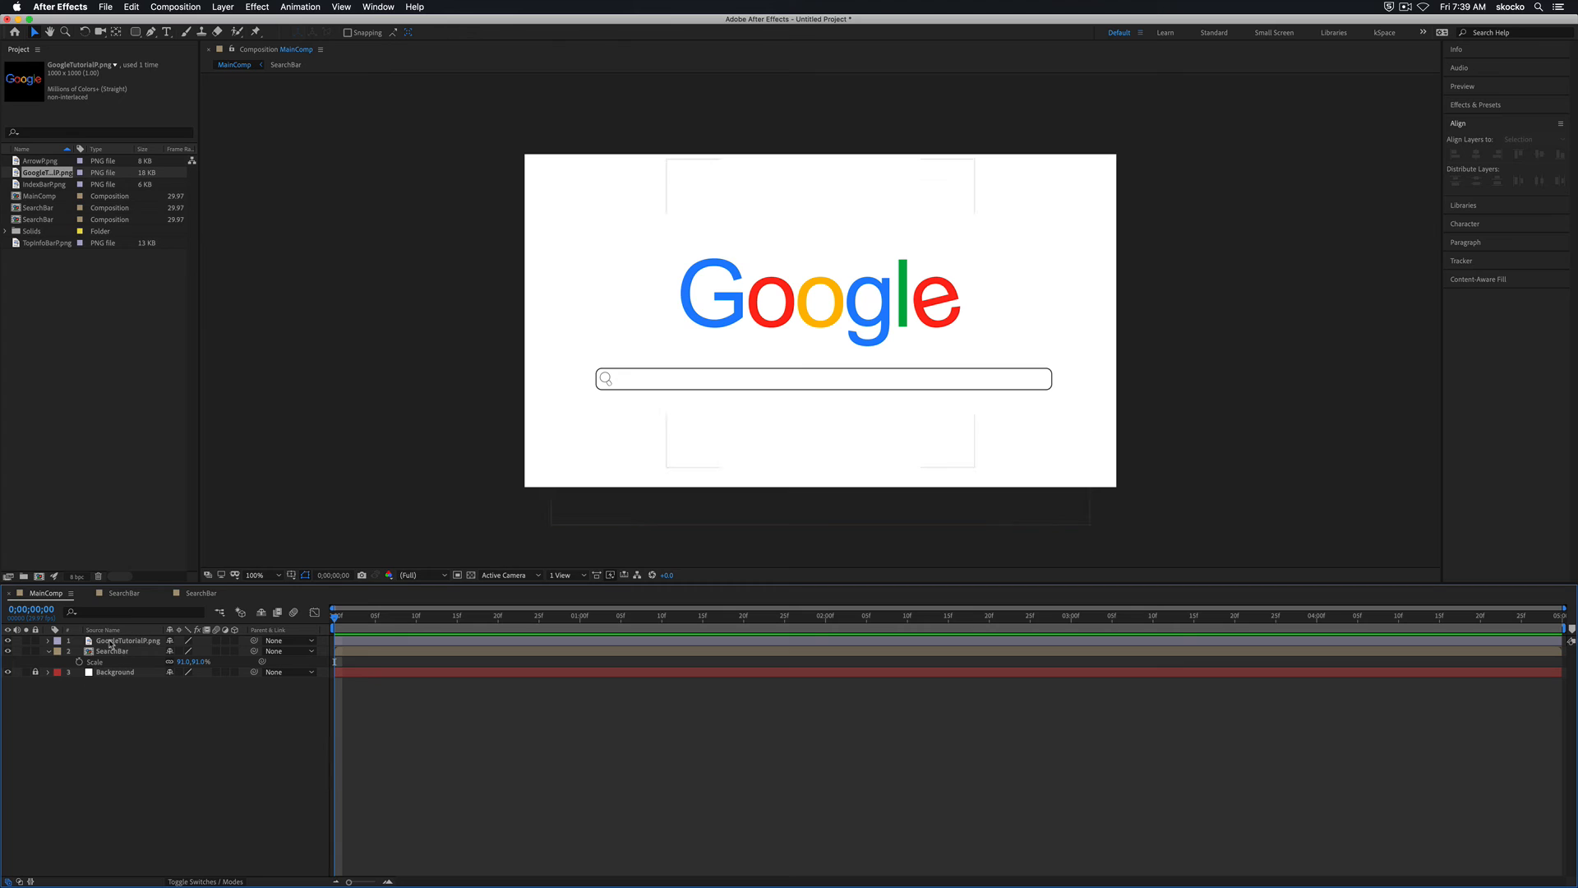
- Add TopInfoBarP.png to MainComp as the topmost layer and move it up into the page's upper-right area, above the logo
left_click(89, 689)
left_click(48, 186)
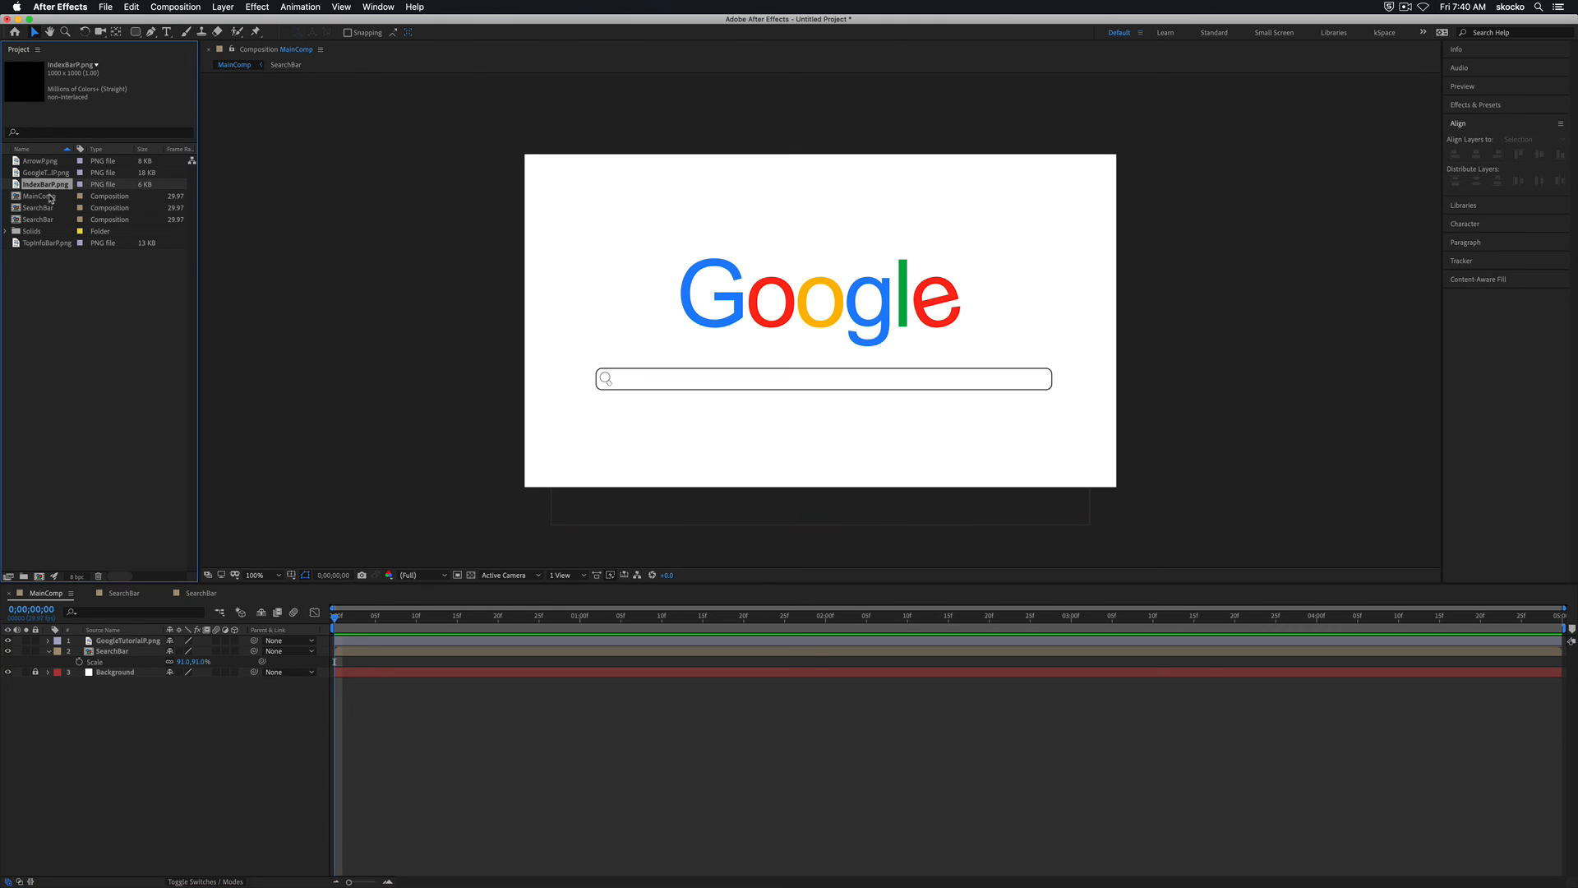
left_click(59, 243)
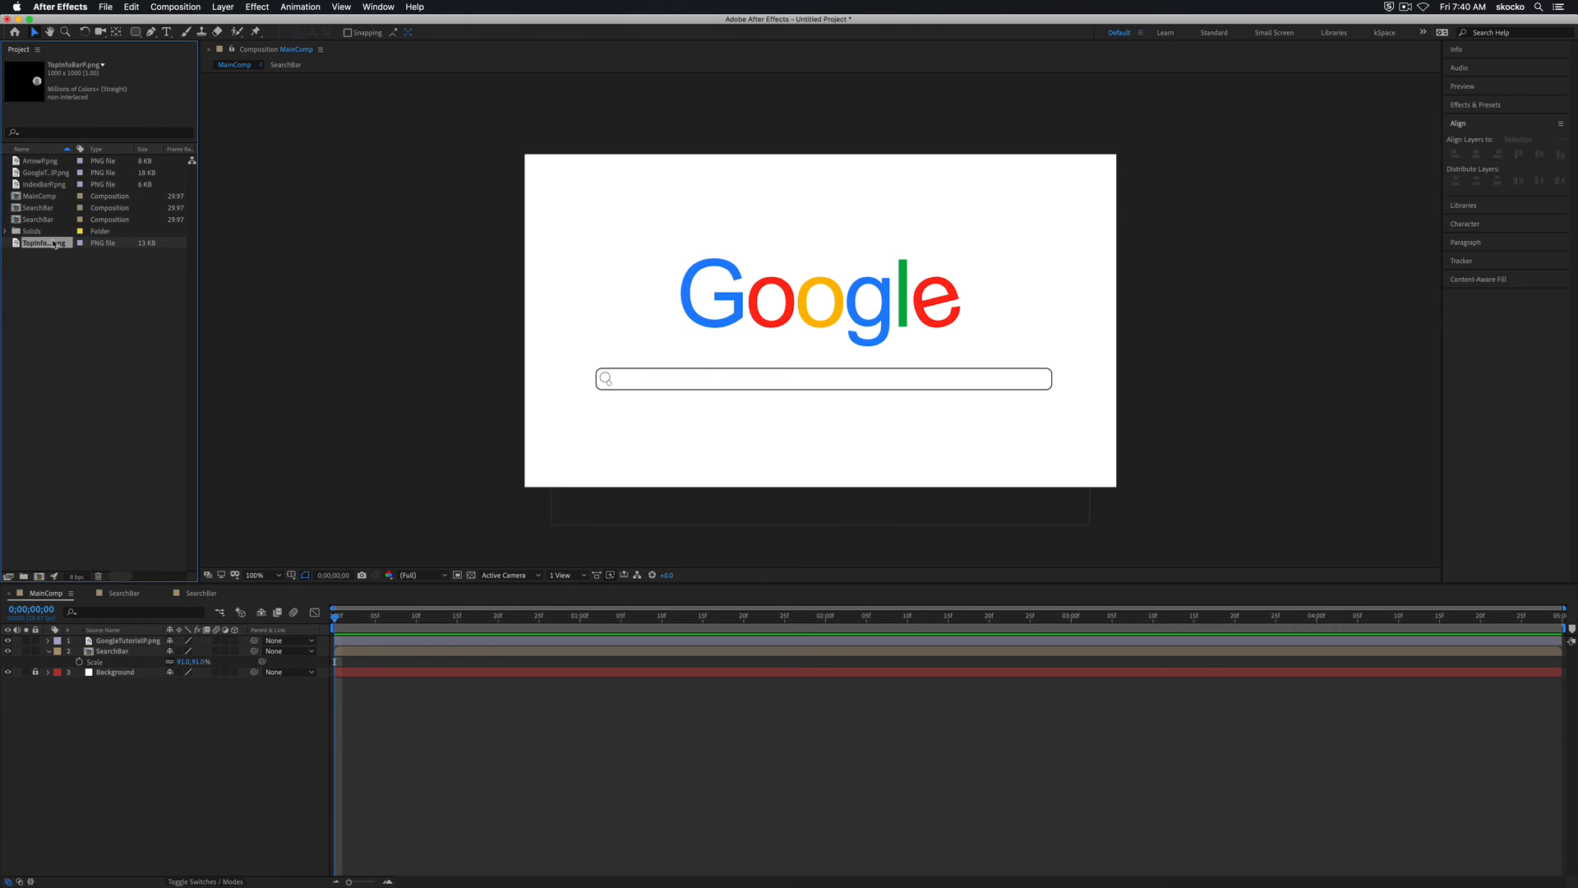
left_click_drag(53, 244, 127, 640)
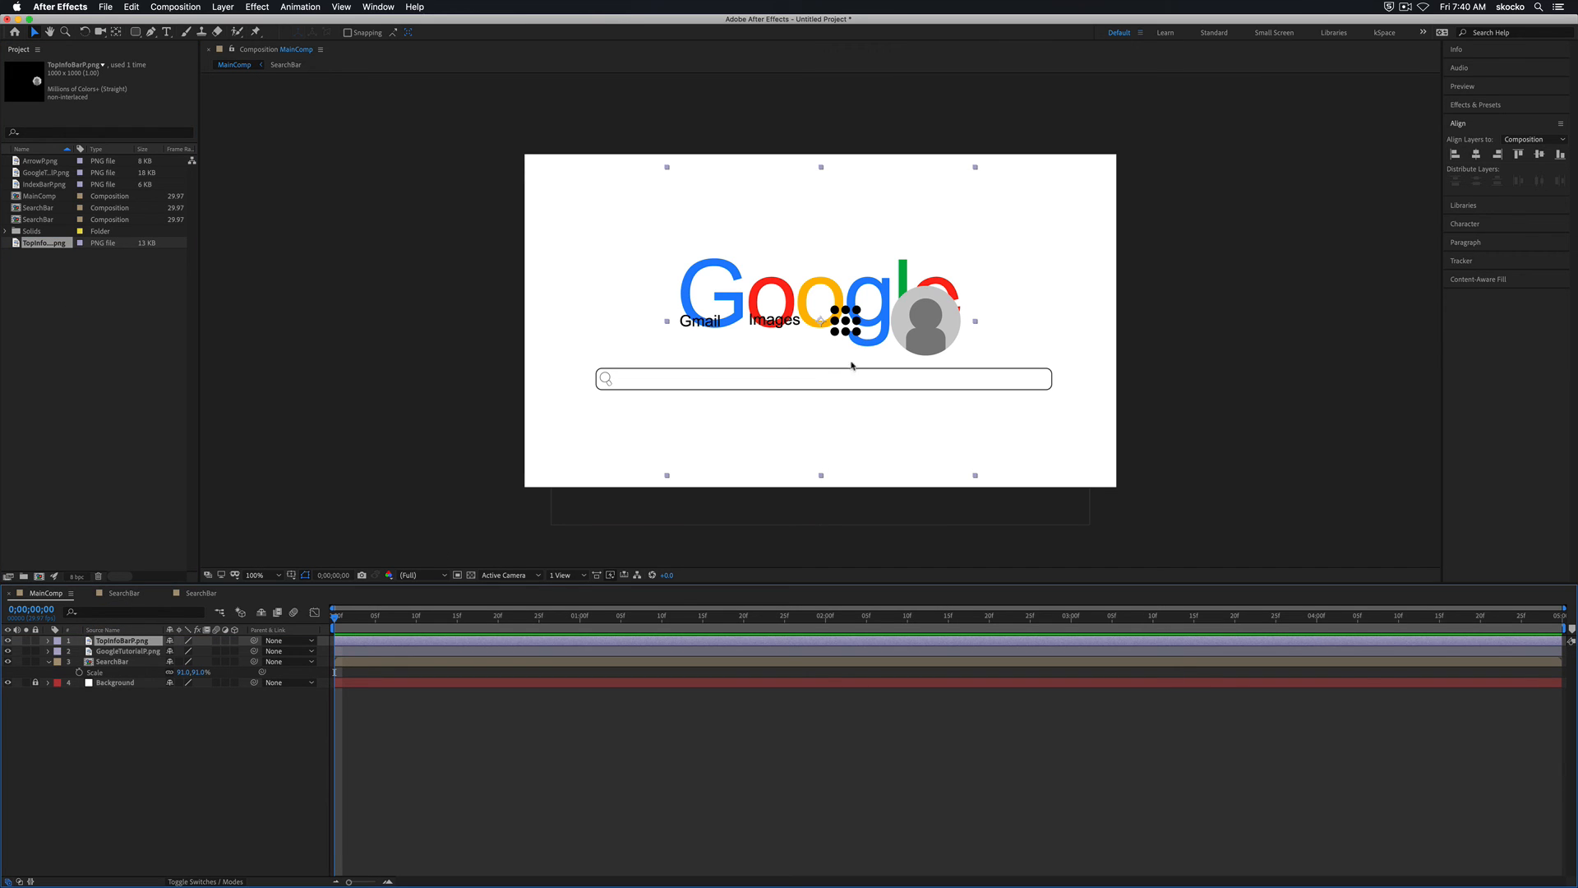
left_click_drag(848, 346, 987, 222)
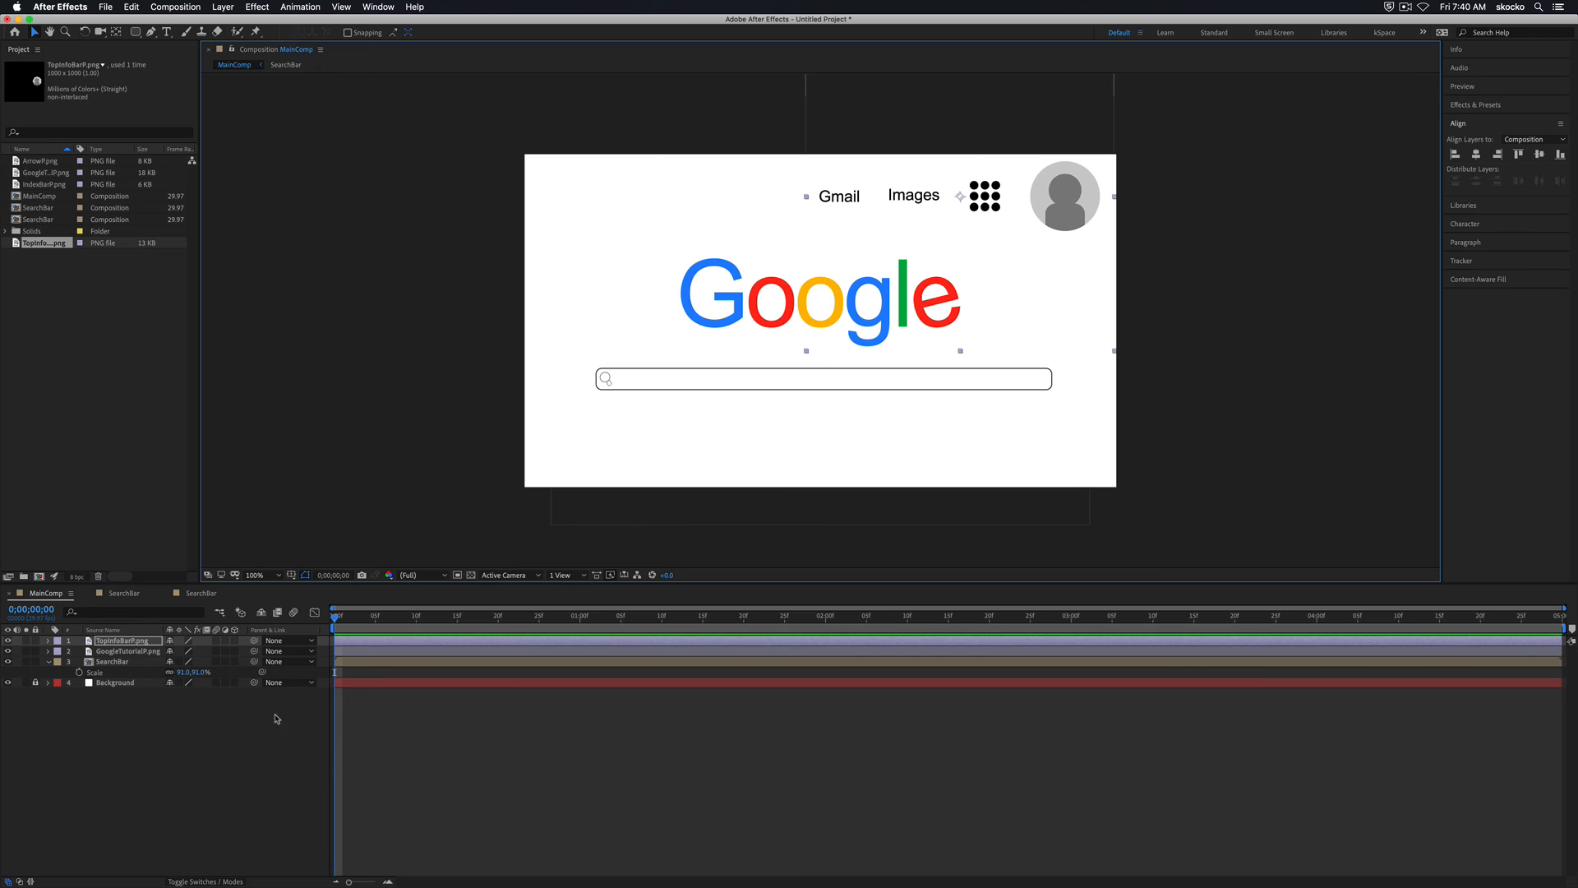
- Scale the TopInfoBarP.png layer down to 29% and move it into the page's top-right corner
key("s")
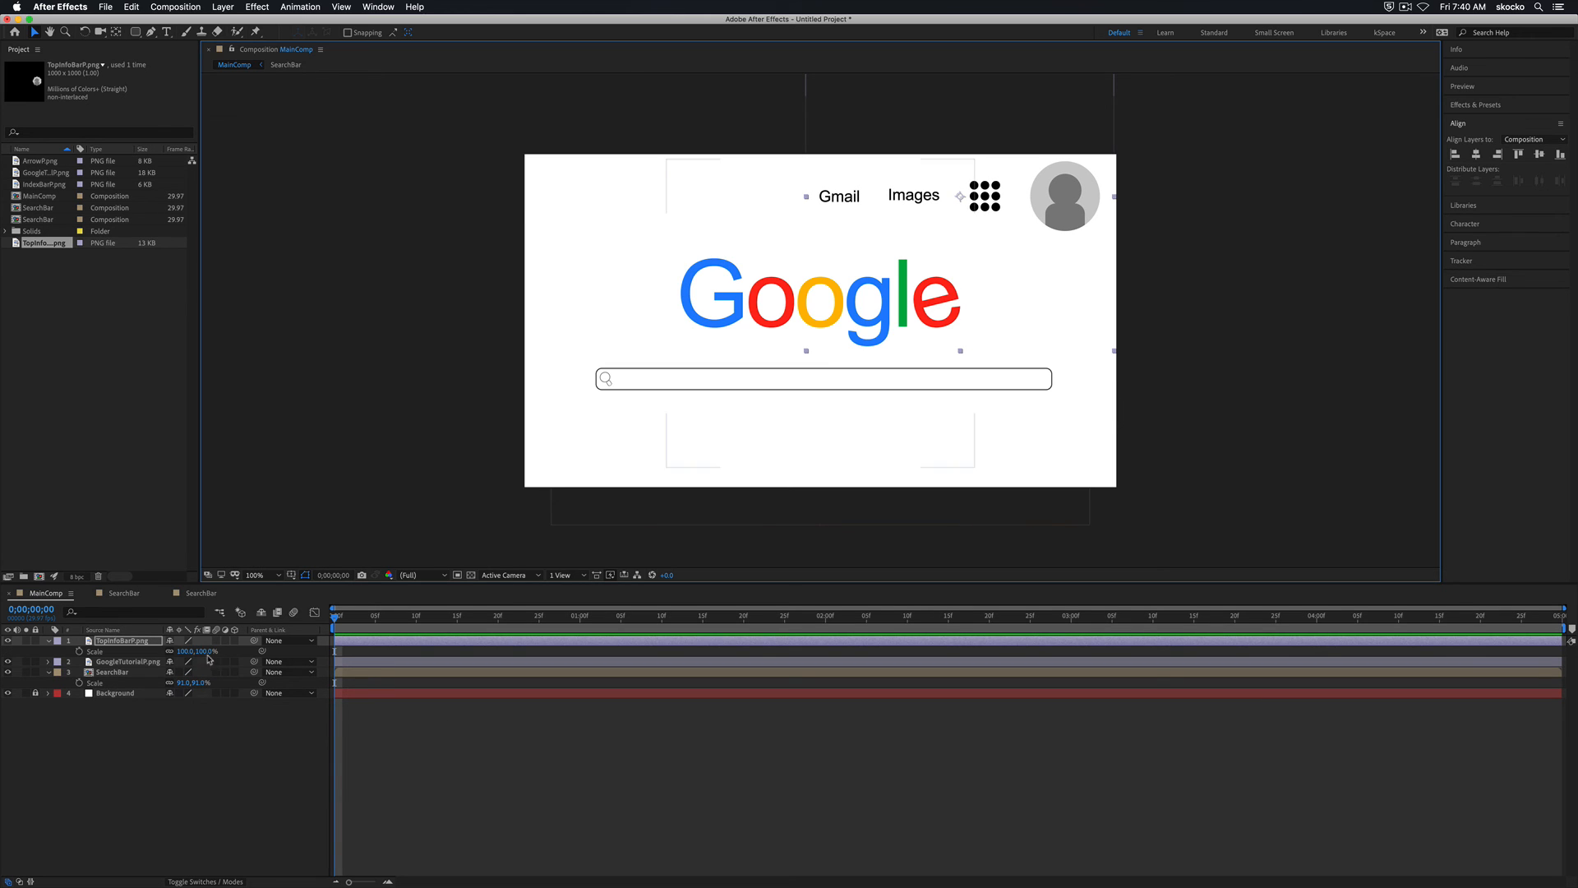
left_click_drag(194, 651, 156, 643)
left_click(166, 785)
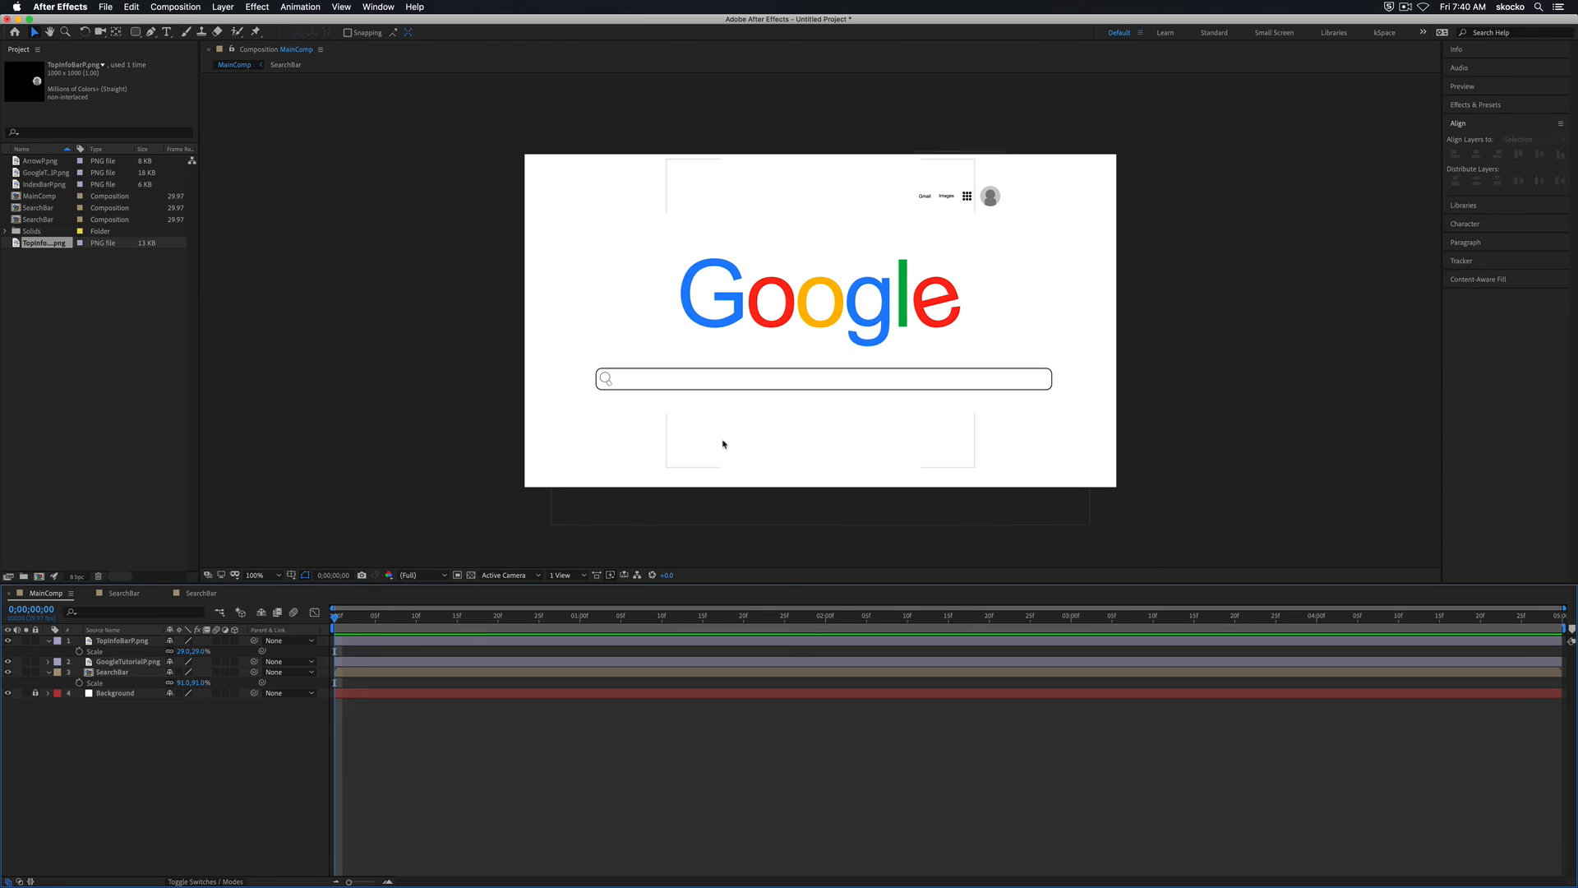
left_click_drag(987, 210, 1104, 178)
left_click(1163, 201)
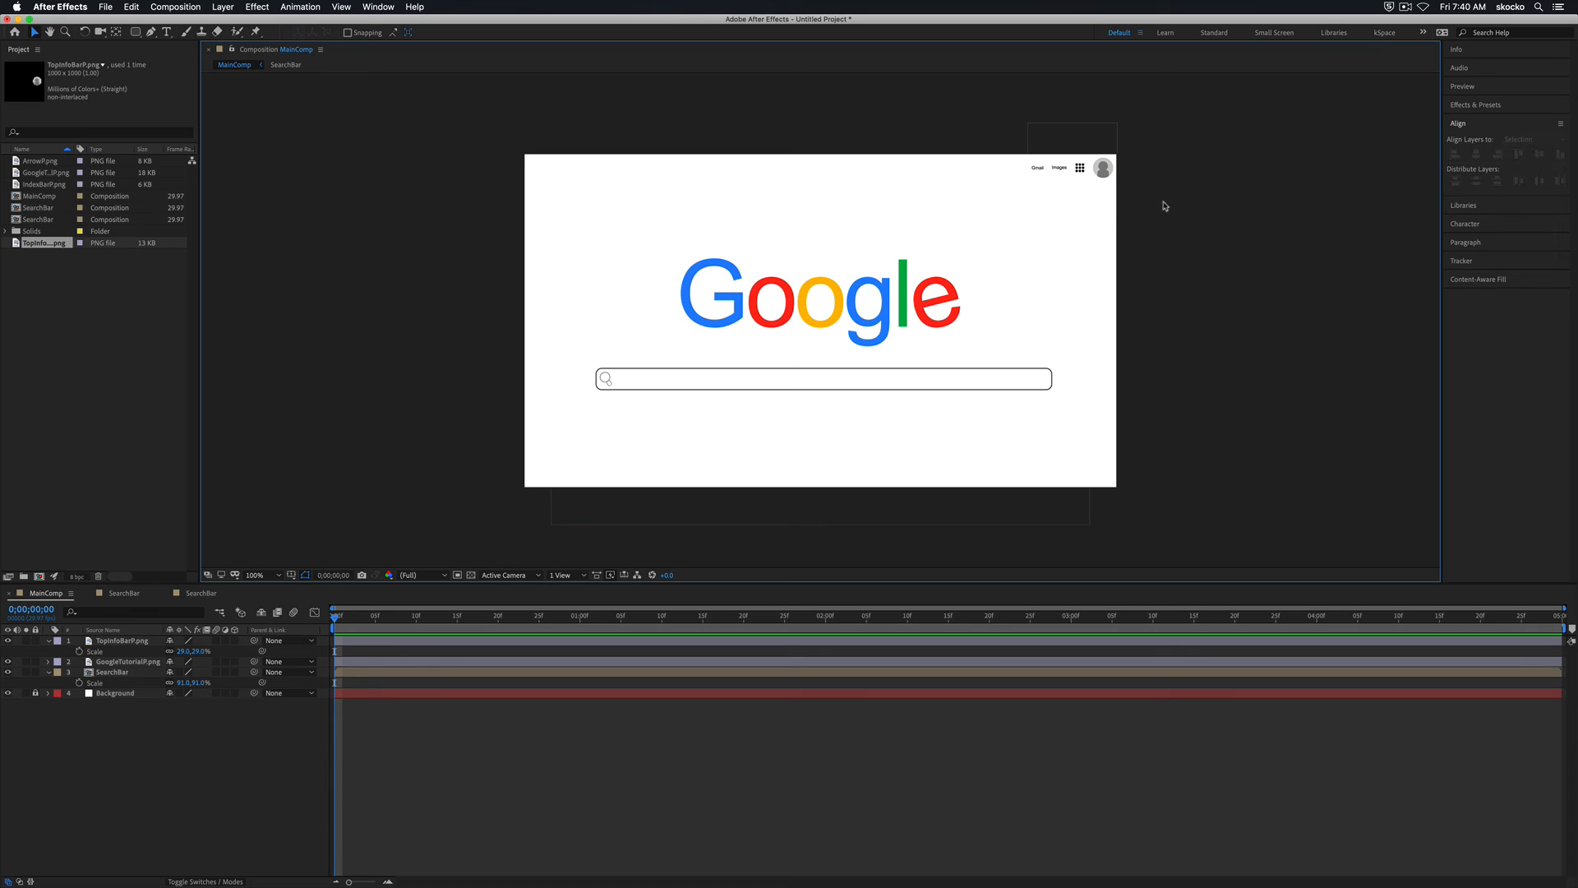